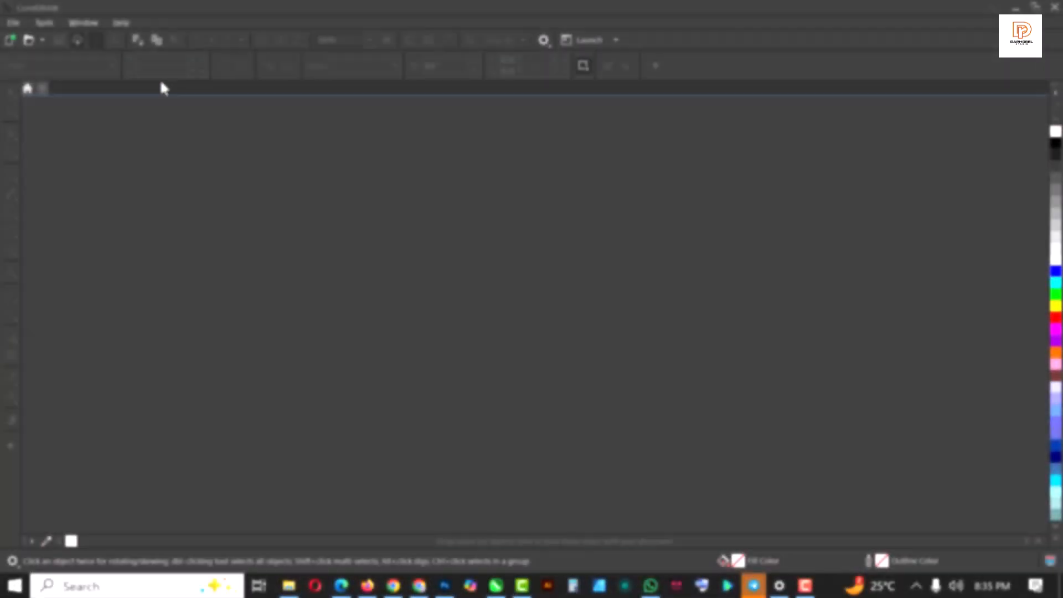
- Start a new document named DAY 8 and set its dimensions to 1920 by 1080 pixels
click(11, 23)
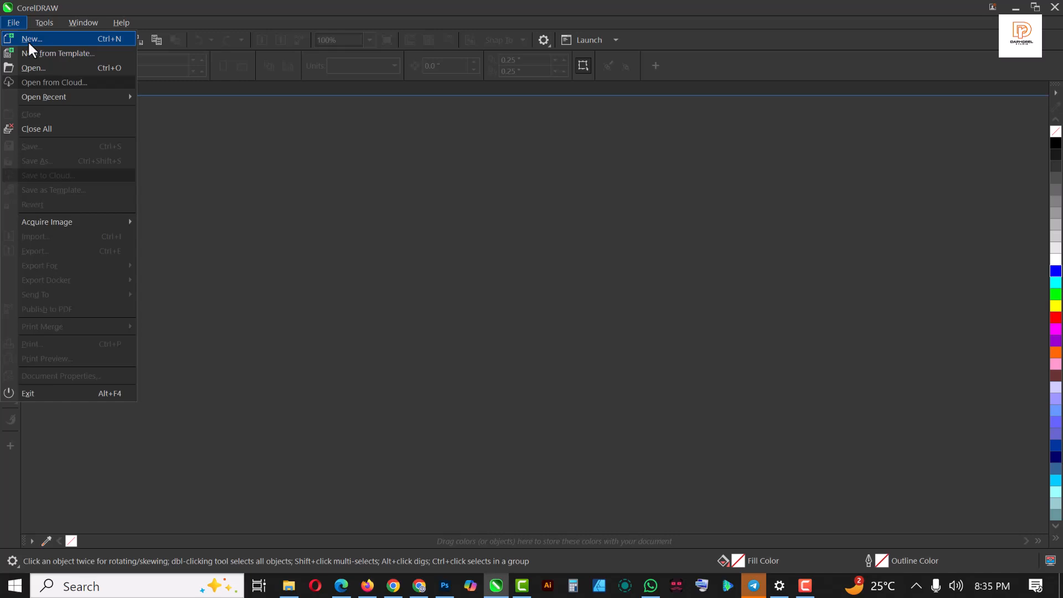
click(32, 39)
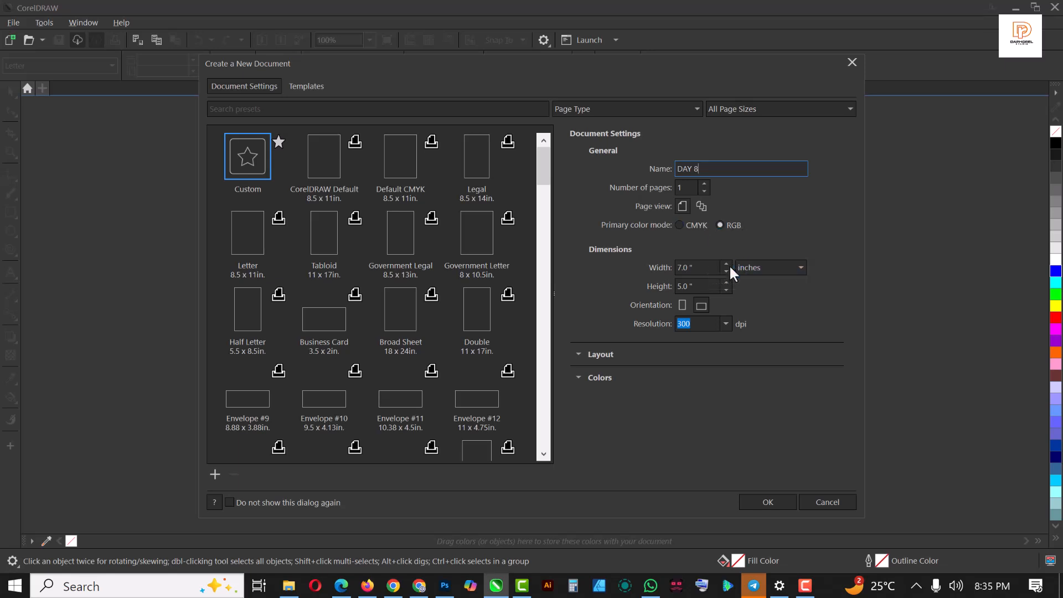
click(769, 268)
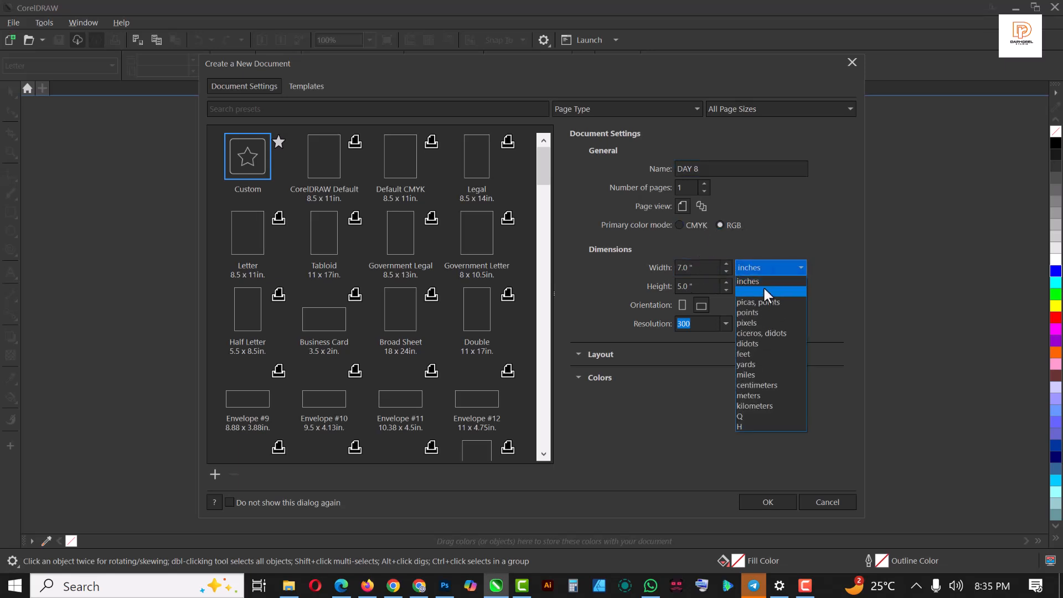
click(756, 325)
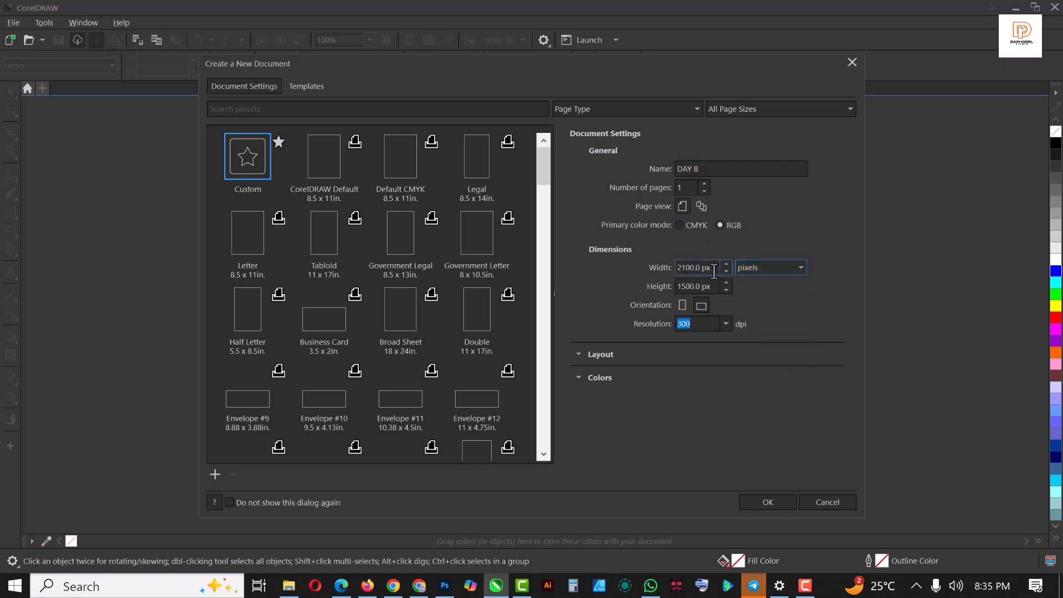
drag(714, 271, 644, 274)
text(1920)
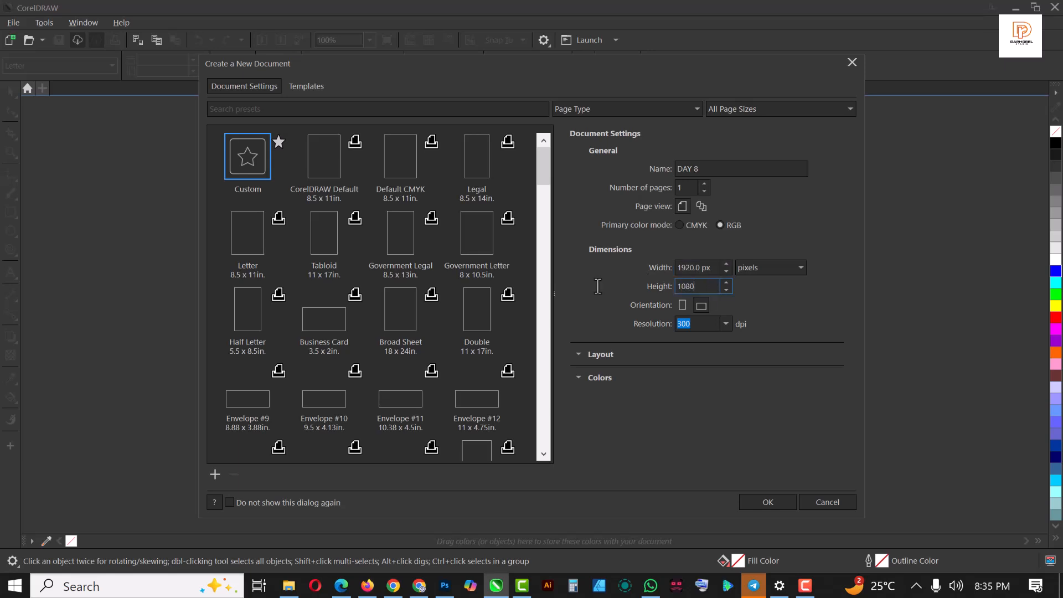
click(763, 268)
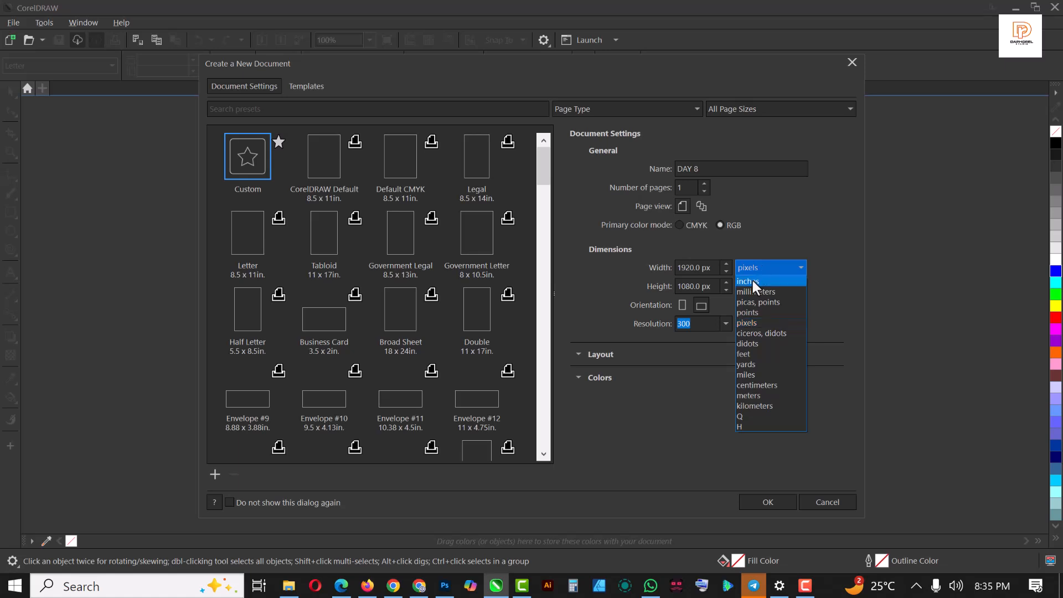
click(751, 278)
key(shift+Tab)
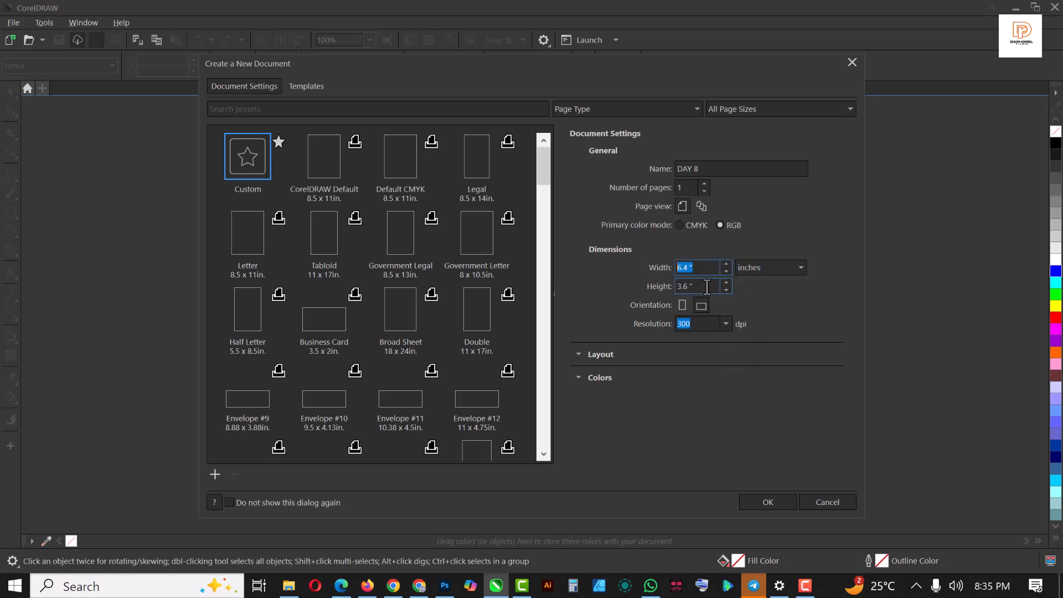
click(767, 266)
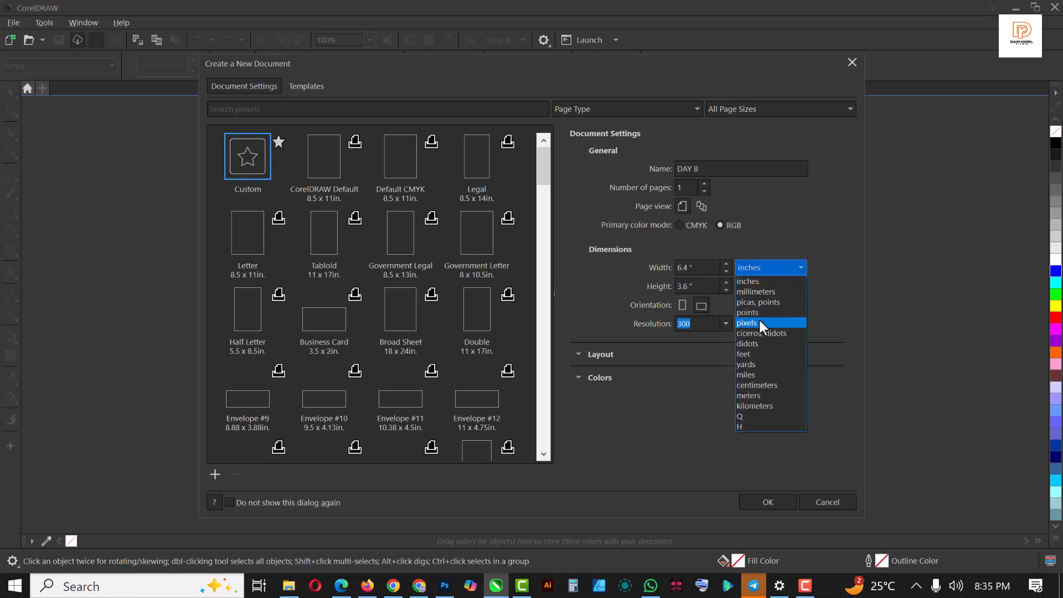
click(760, 320)
- Switch the new document's units to inches and create the document
click(768, 267)
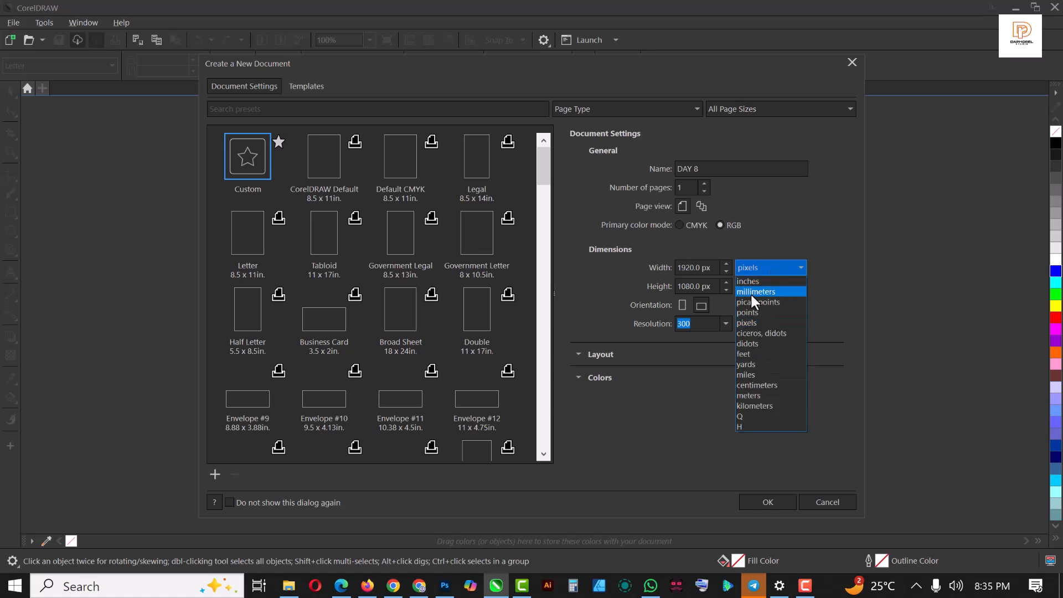
click(749, 280)
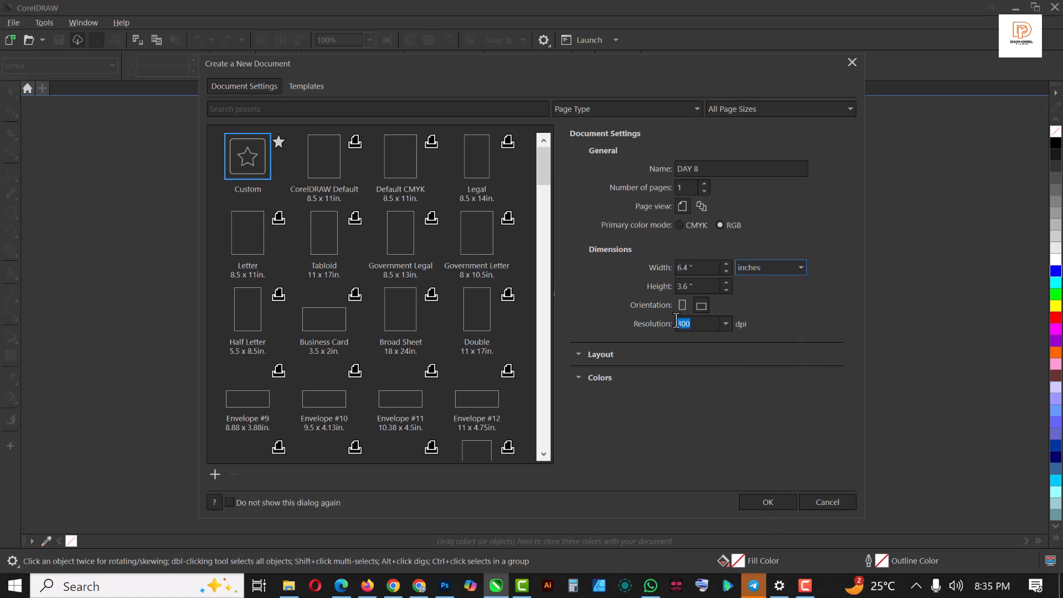
click(769, 503)
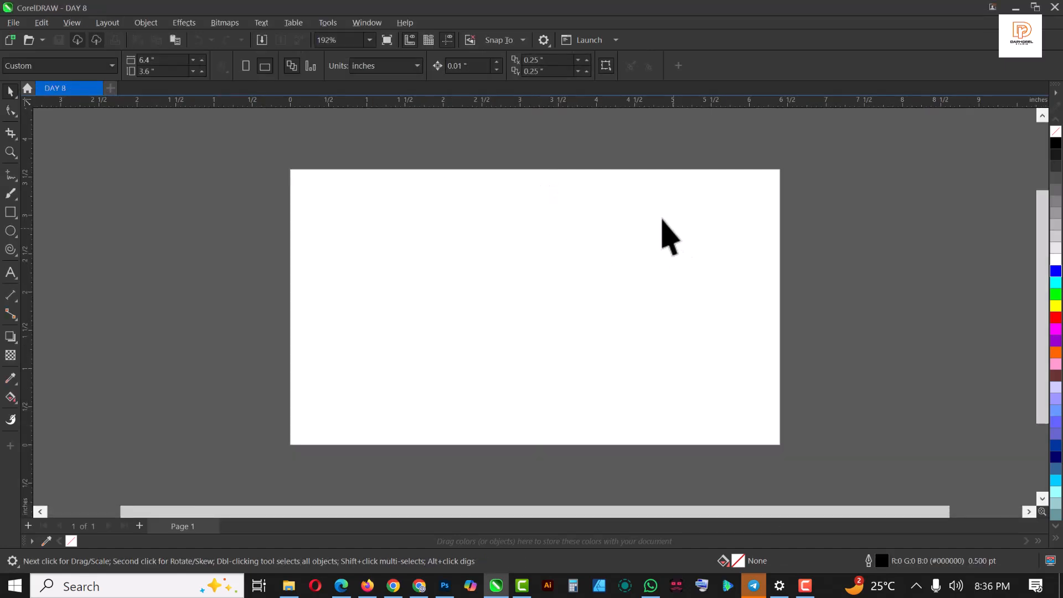
- Create a page-sized rectangle with a white fill and no outline
click(8, 210)
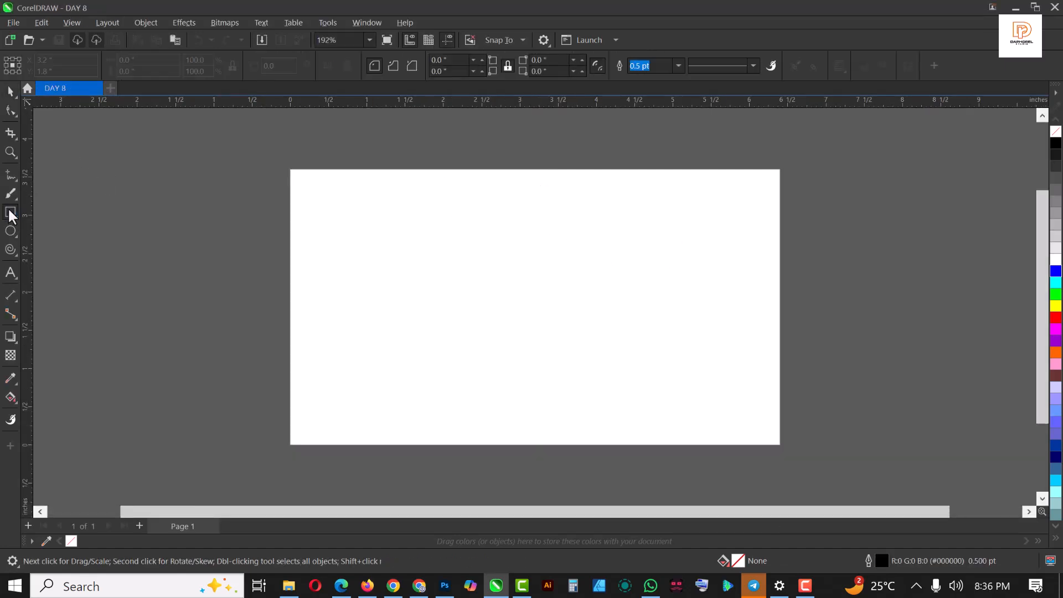
double_click(10, 212)
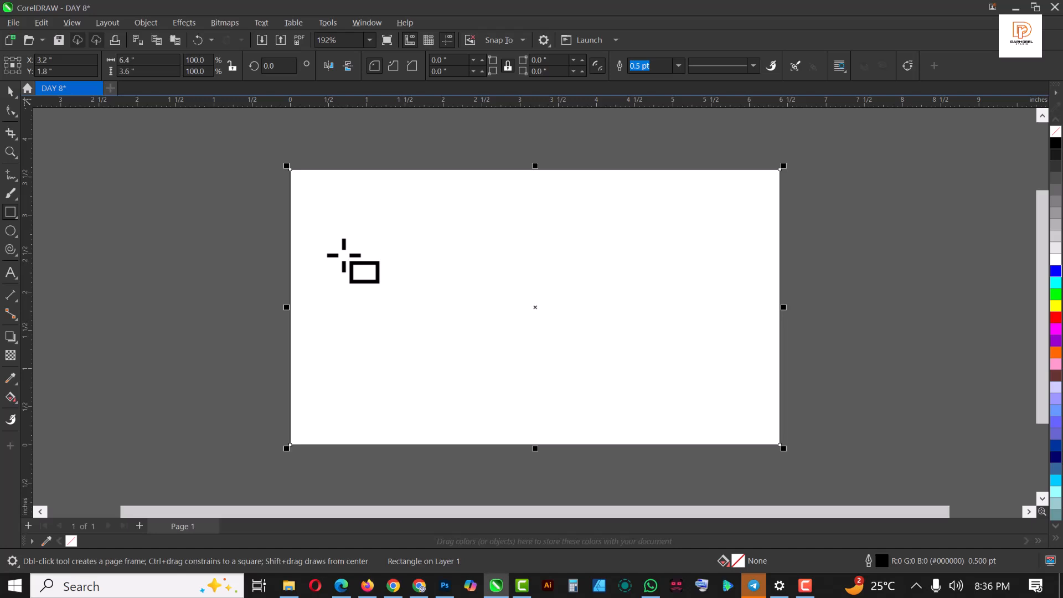
click(1055, 260)
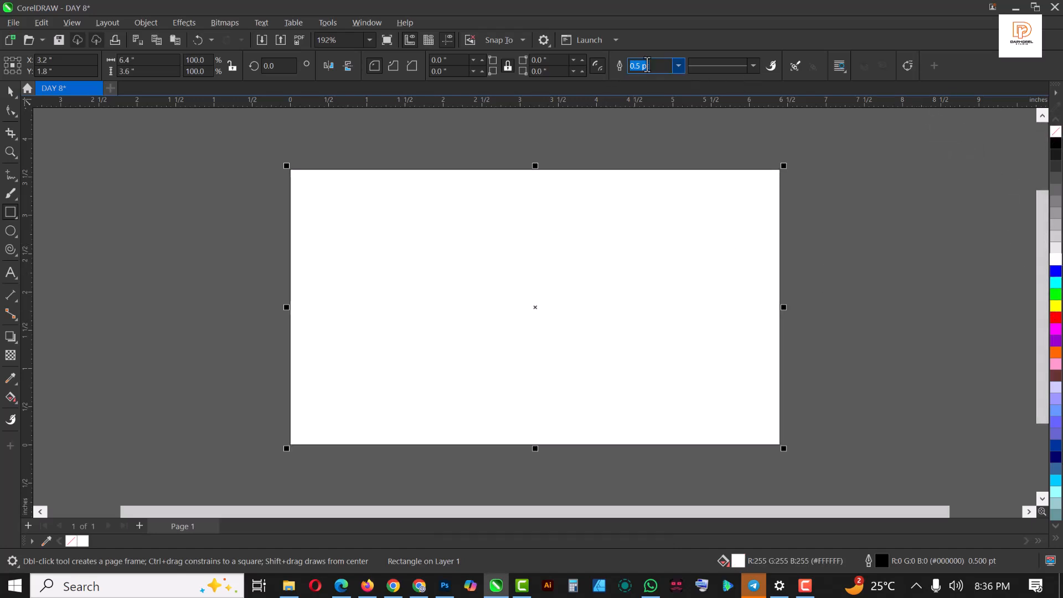
click(678, 67)
click(655, 80)
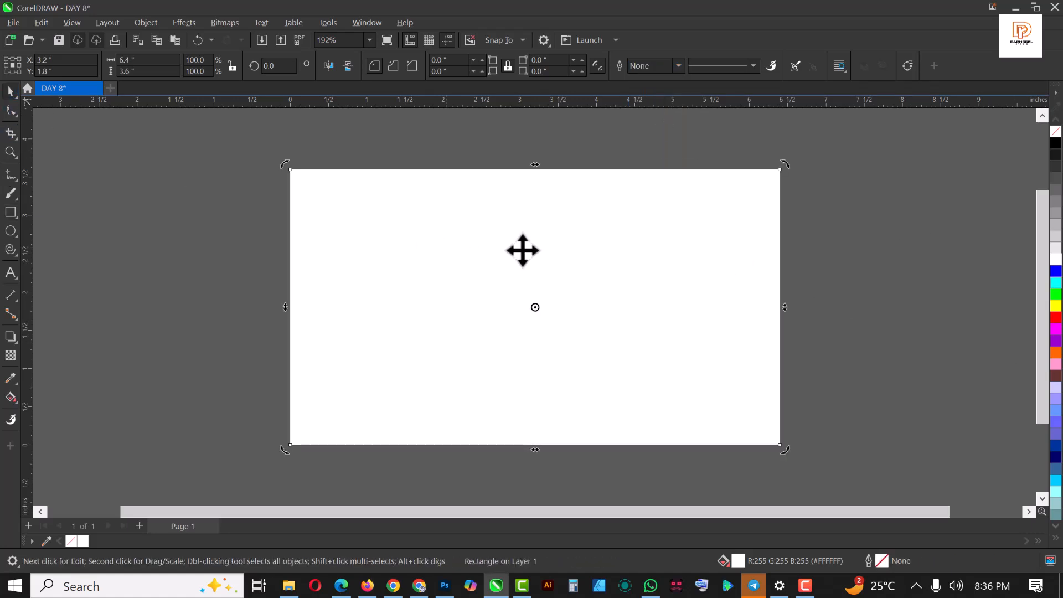
- Lock the white background rectangle in place and test that it cannot be moved
drag(522, 249, 356, 304)
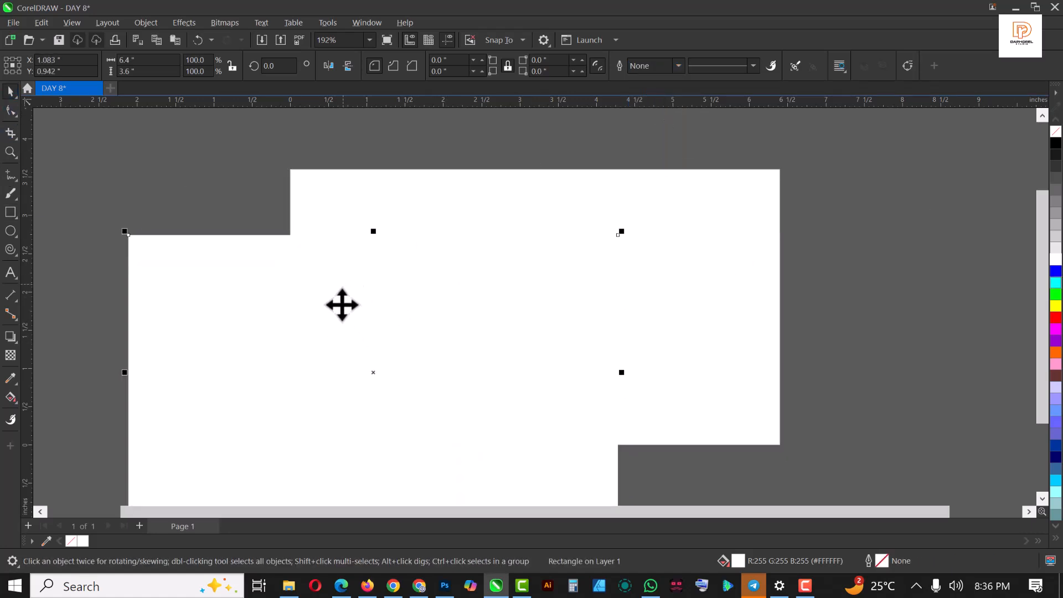
key(ctrl+z)
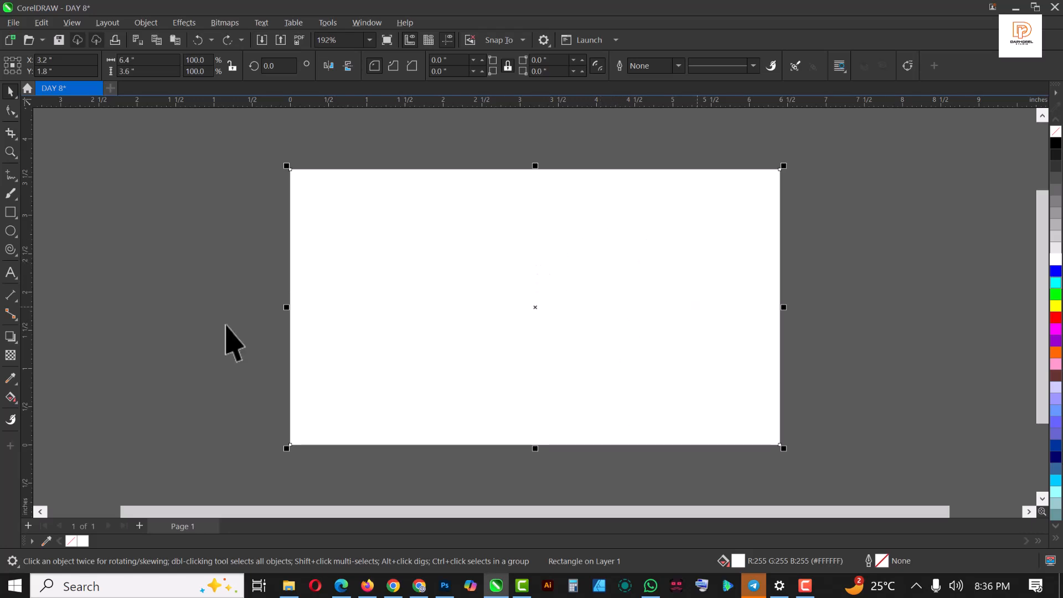
right_click(654, 244)
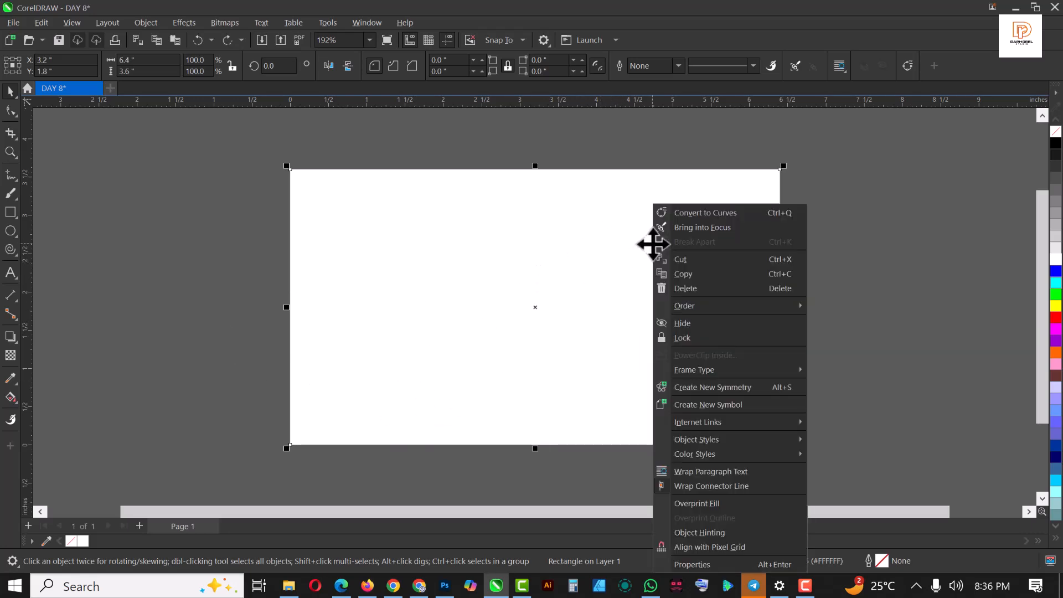
click(721, 337)
drag(617, 247, 935, 313)
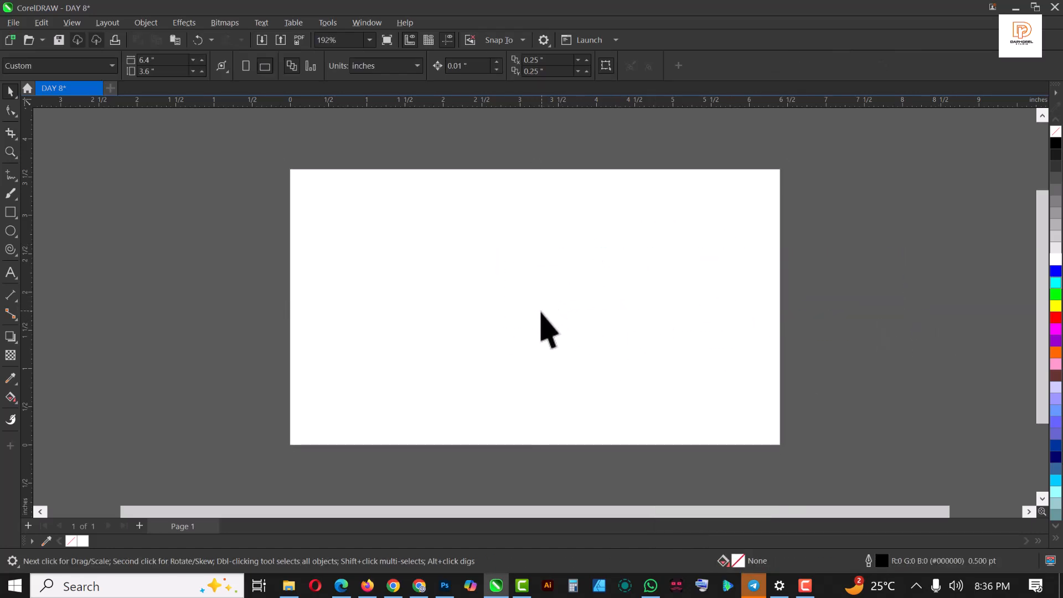
- Bring the WhatsApp Image 2025-07-24 sketch photo from the Desktop folder into the DAY 8 document in CorelDRAW
click(288, 590)
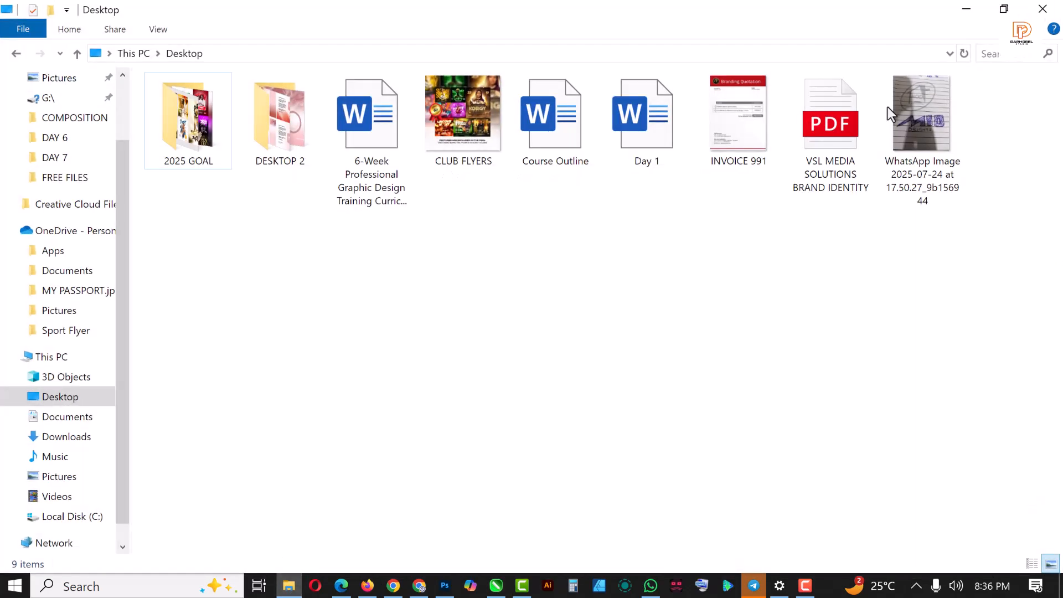
click(921, 117)
mouse_move(923, 114)
mouse_down()
mouse_move(699, 243)
mouse_move(520, 419)
mouse_move(514, 403)
mouse_move(516, 510)
mouse_move(498, 582)
mouse_move(243, 261)
mouse_move(613, 243)
mouse_up()
scroll(530, 232, down, 5)
scroll(553, 382, down, 1)
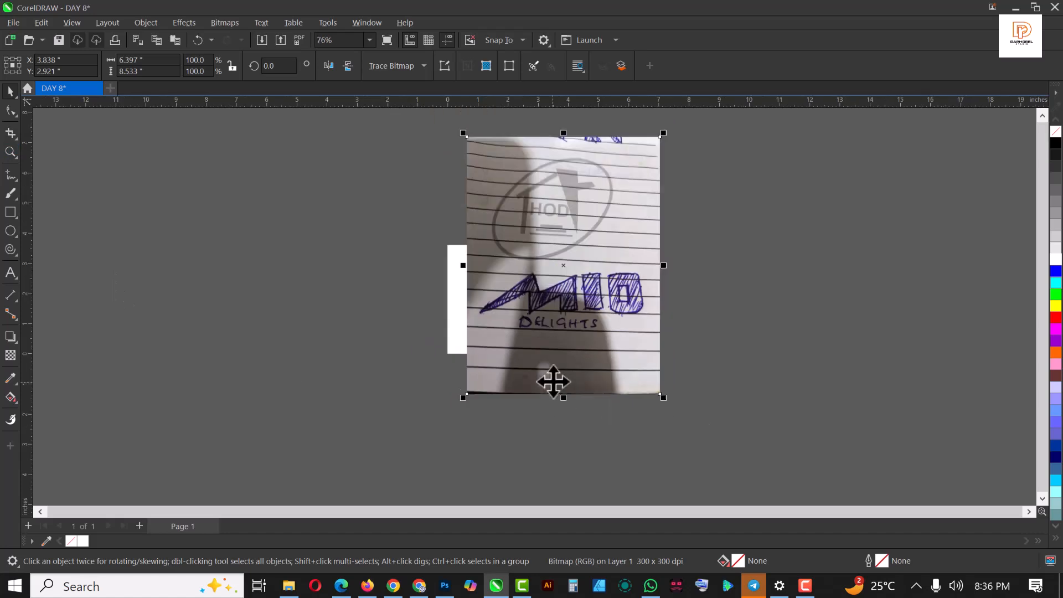
- Crop the sketch photo's upper and lower parts with the Shape tool, keeping only the MIO DELIGHTS lettering
click(10, 133)
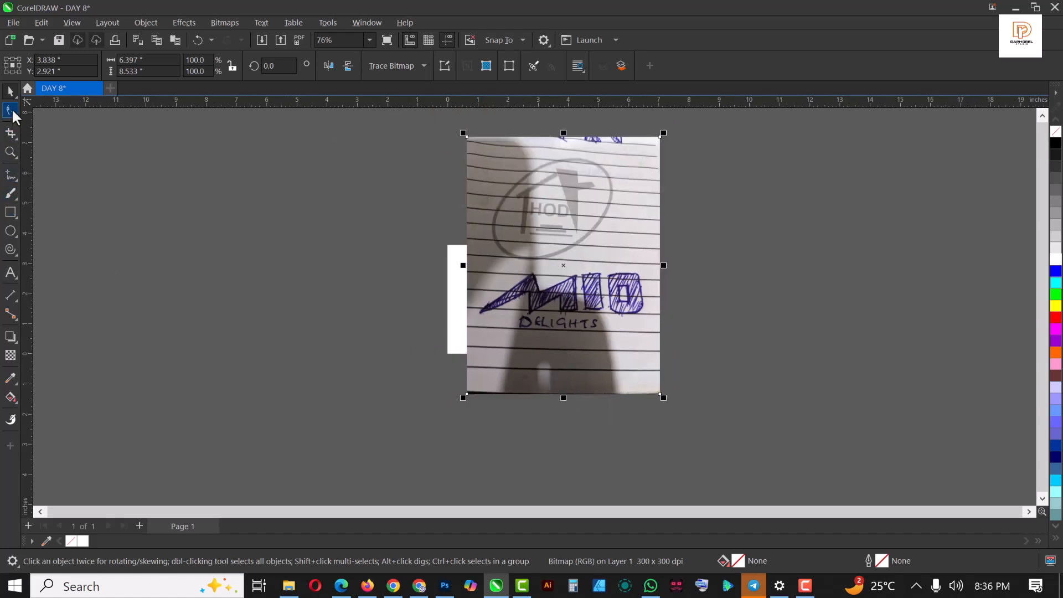
click(11, 110)
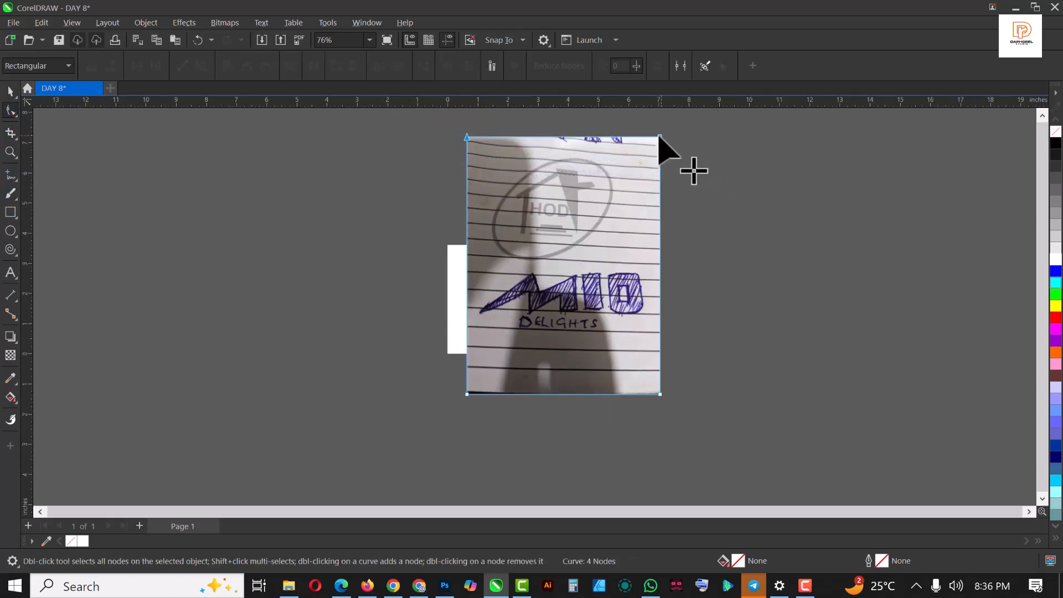
drag(659, 136, 661, 265)
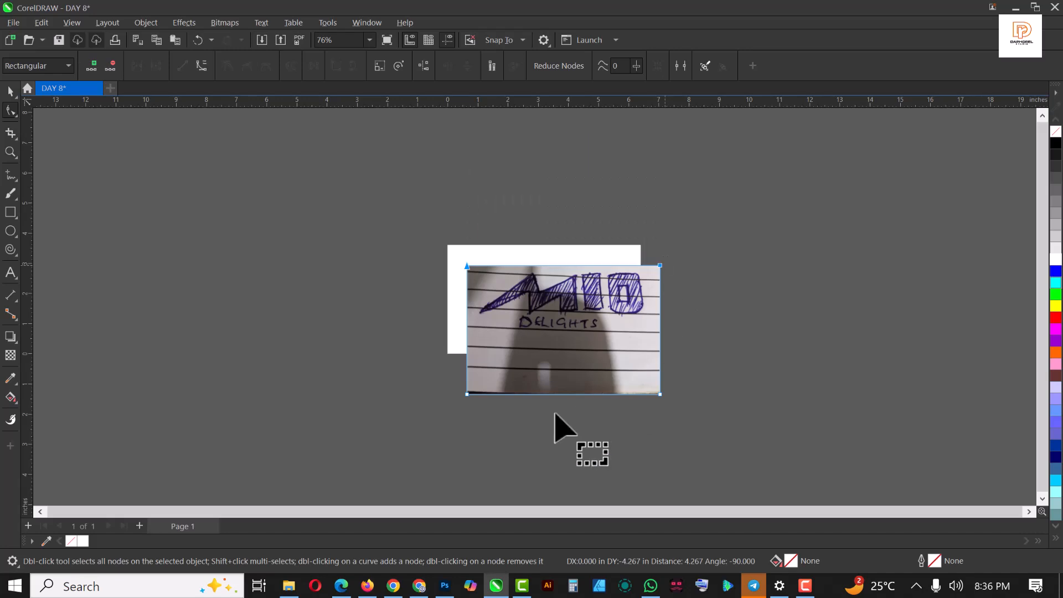
drag(441, 420, 721, 361)
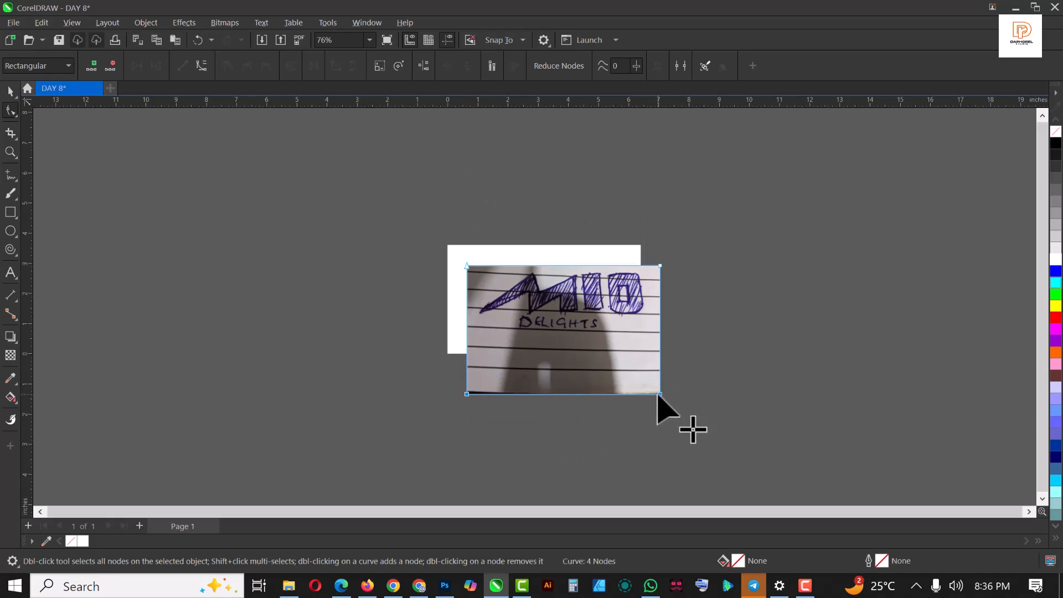
drag(659, 394, 652, 339)
scroll(607, 309, up, 2)
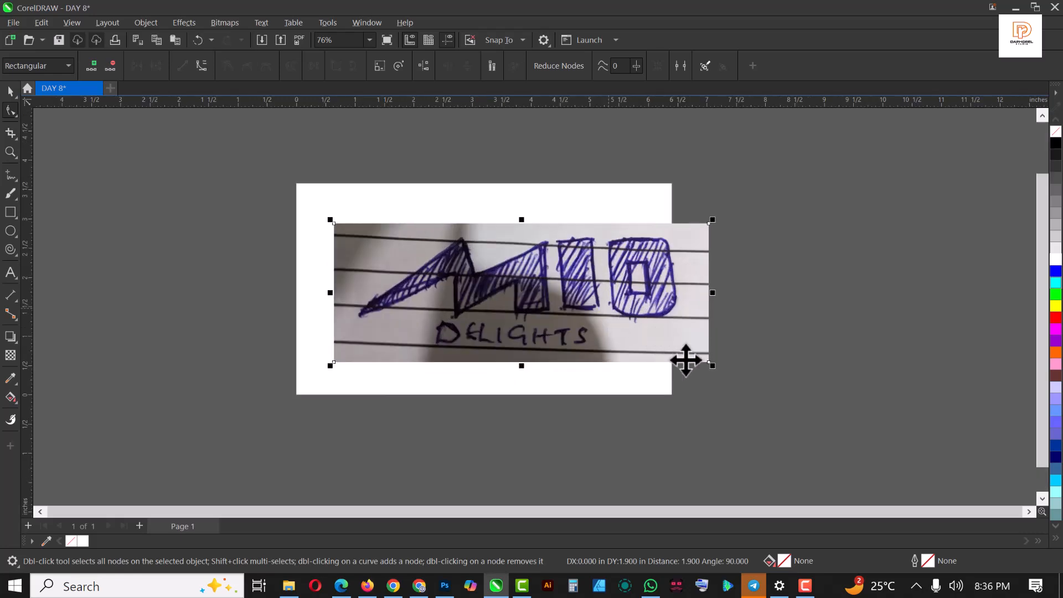
- Scale the cropped sketch down to about 62.3% and move it to about the middle of the page
key(space)
drag(712, 366, 572, 314)
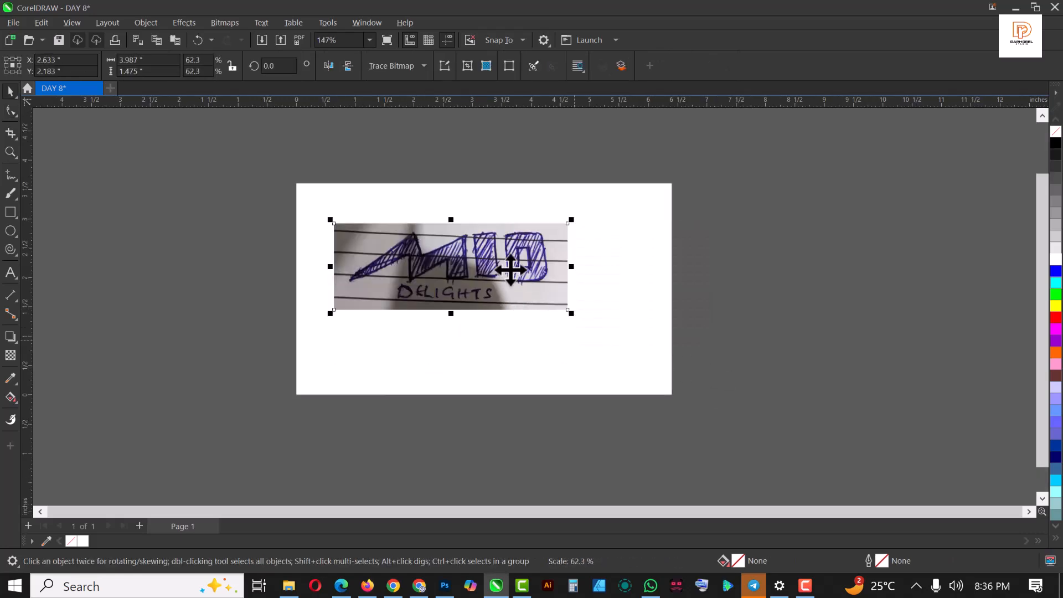
drag(511, 269, 537, 291)
scroll(427, 281, up, 3)
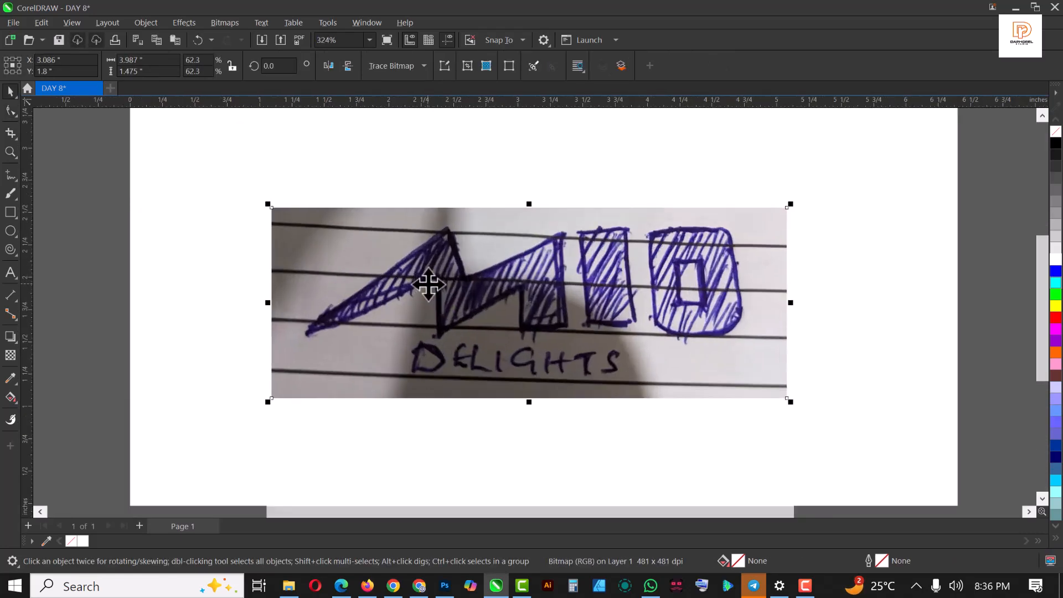
click(12, 188)
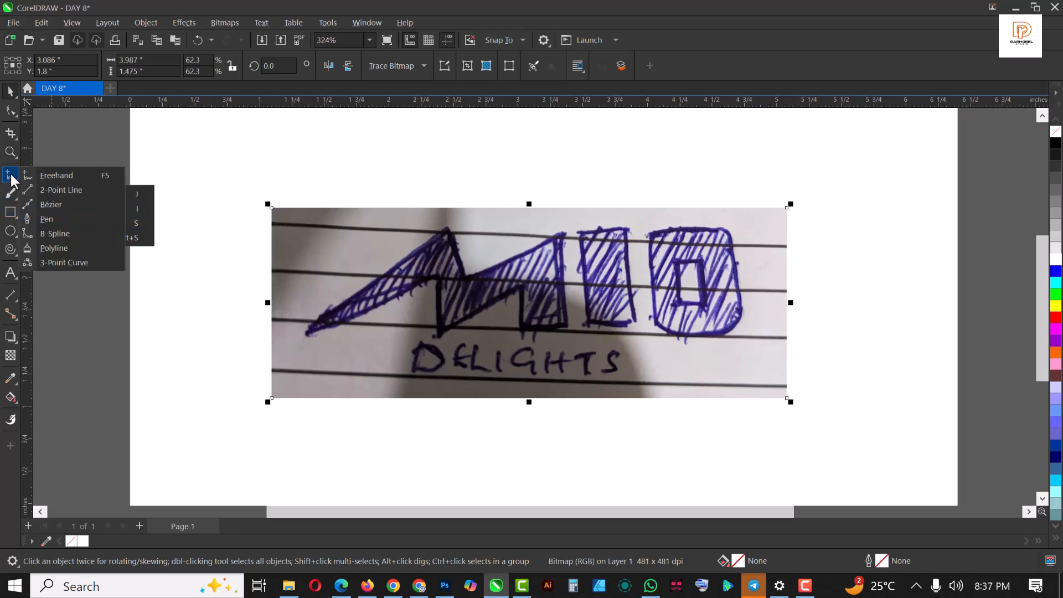
click(10, 177)
click(10, 176)
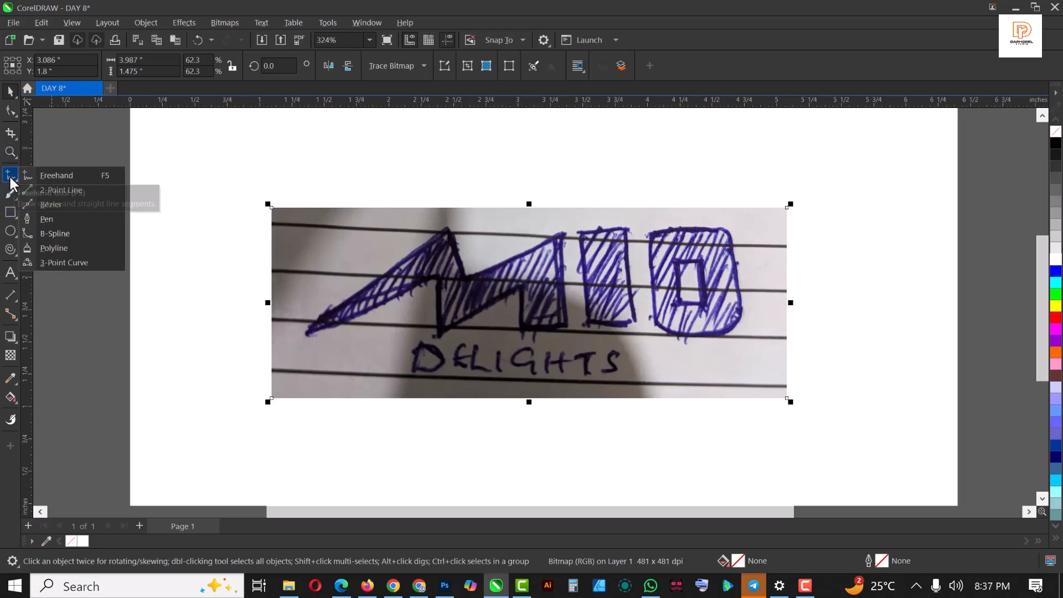
click(56, 220)
key(space)
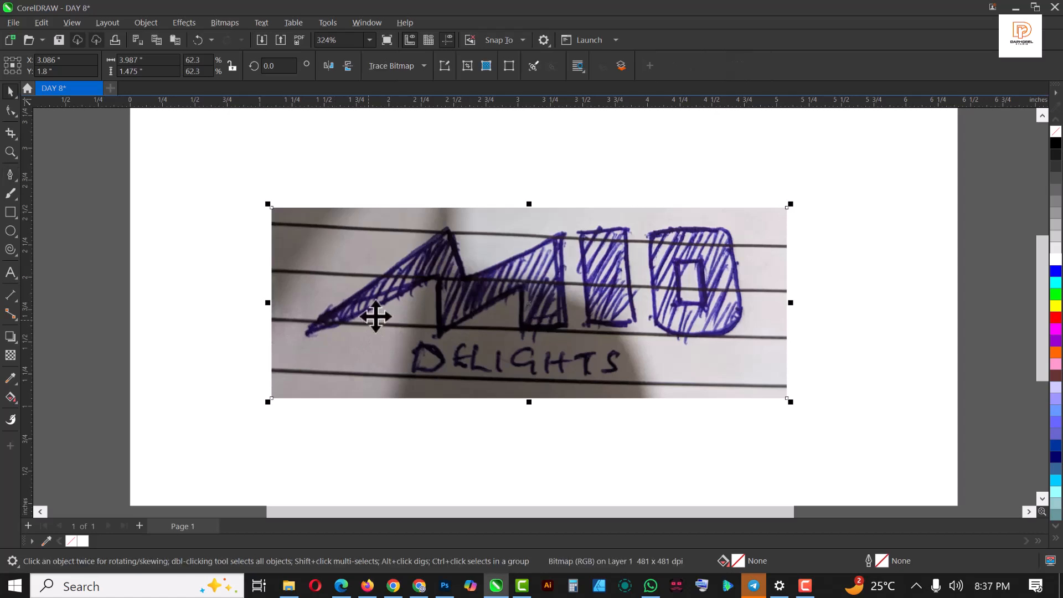
- Apply a uniform transparency of 86 to the sketch image
click(11, 356)
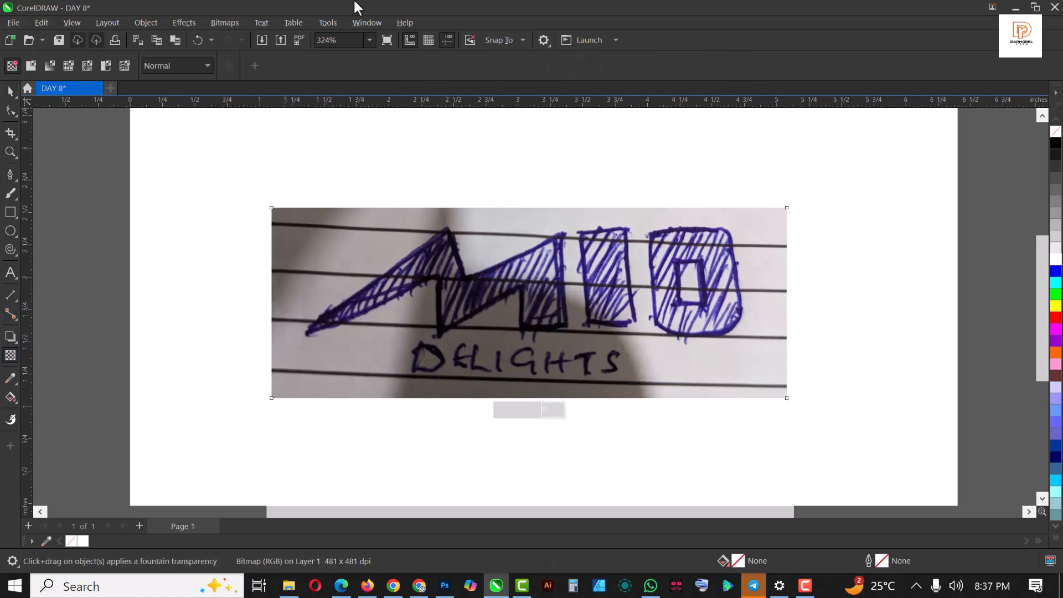
click(34, 64)
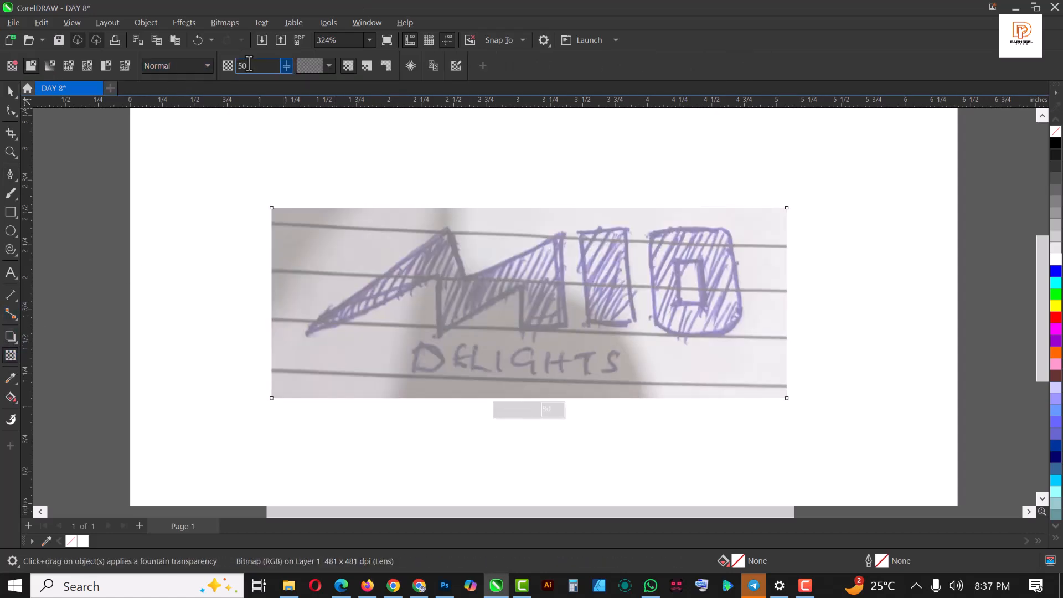
drag(284, 62, 307, 68)
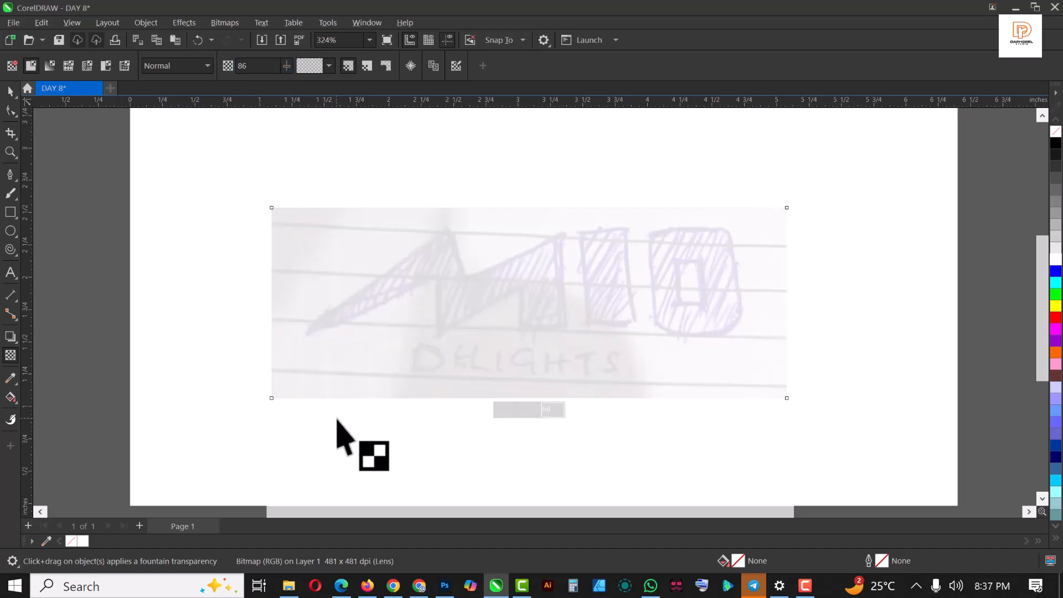
- Trace the sketched M with the Pen tool as a closed straight-sided outline about 1.98 by 0.85 inches
click(10, 175)
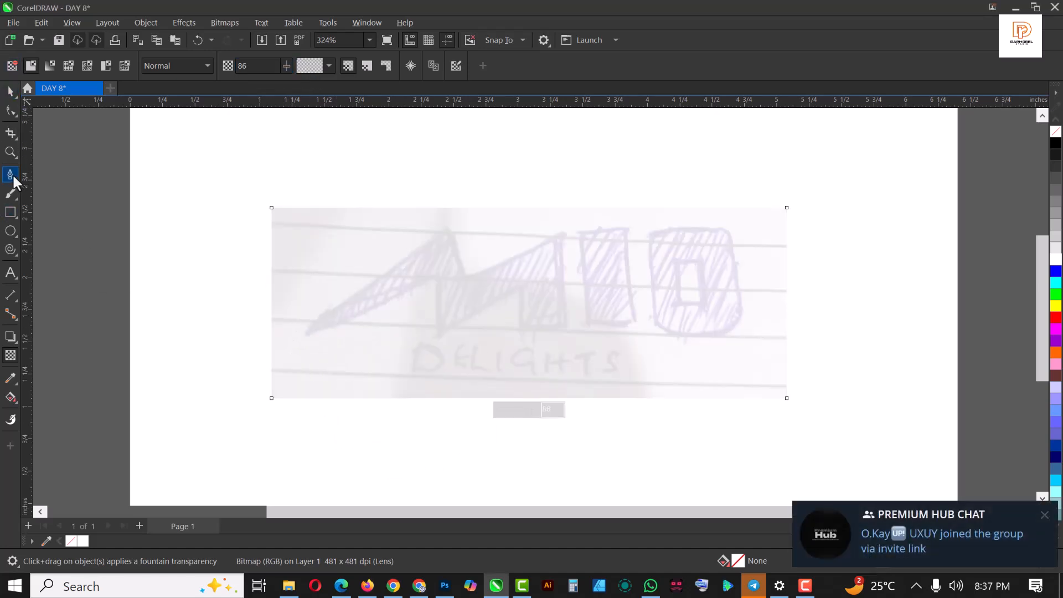
click(1045, 515)
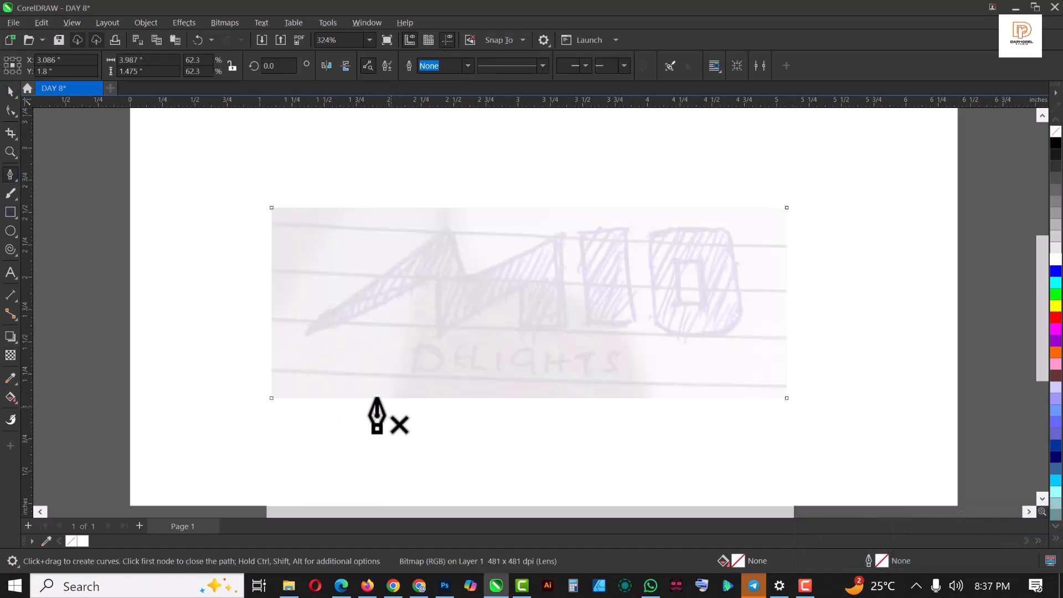
click(305, 330)
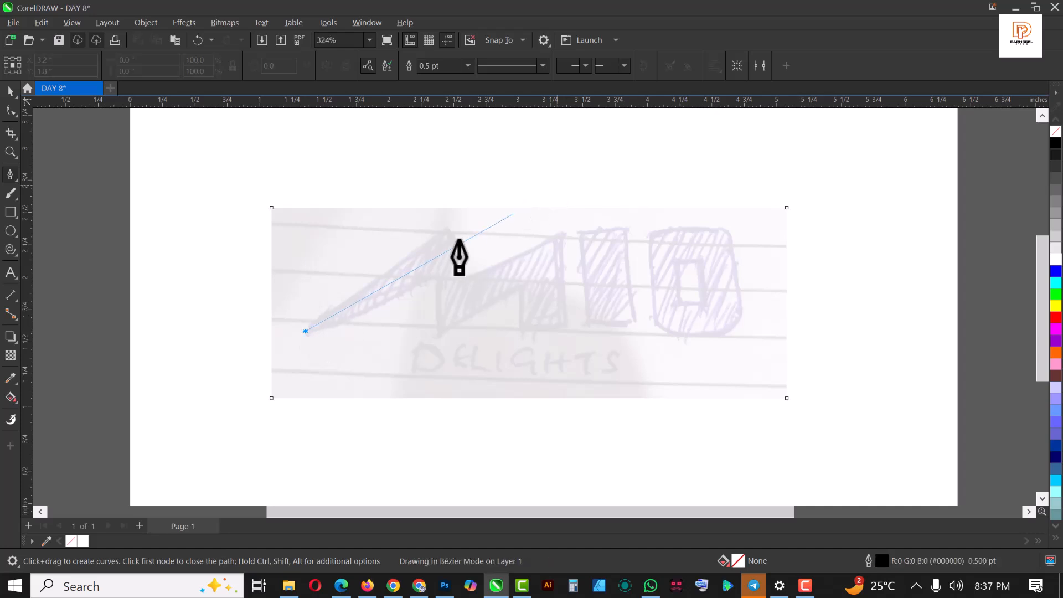
drag(448, 227, 465, 283)
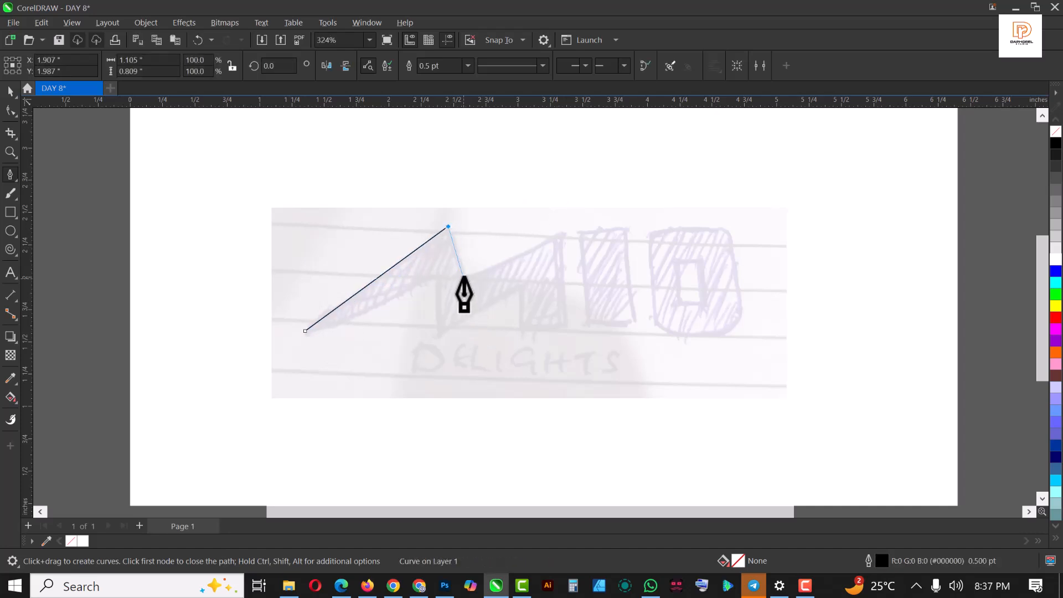
click(464, 279)
click(561, 233)
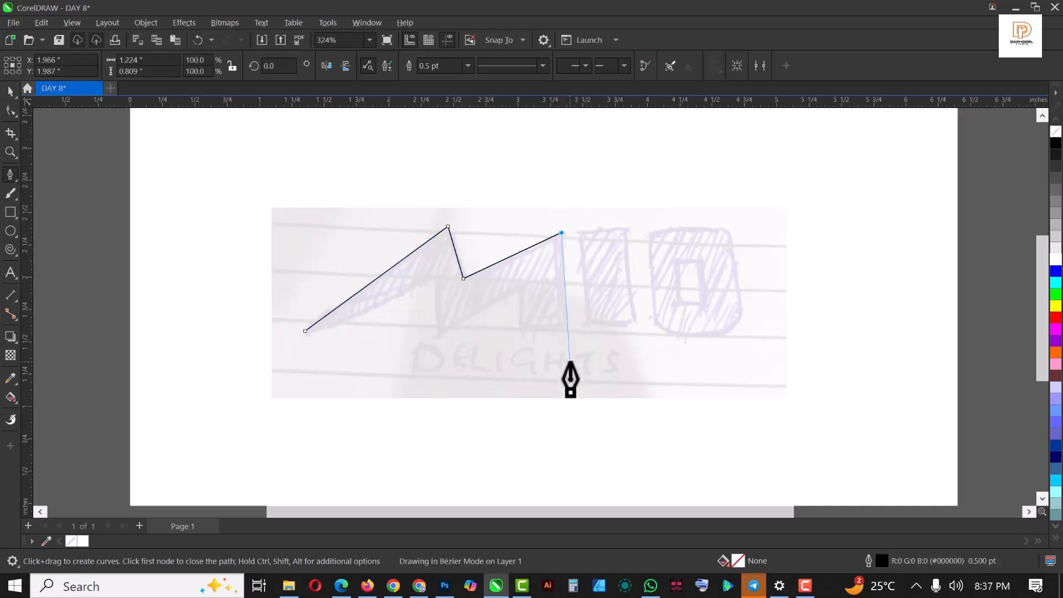
click(561, 331)
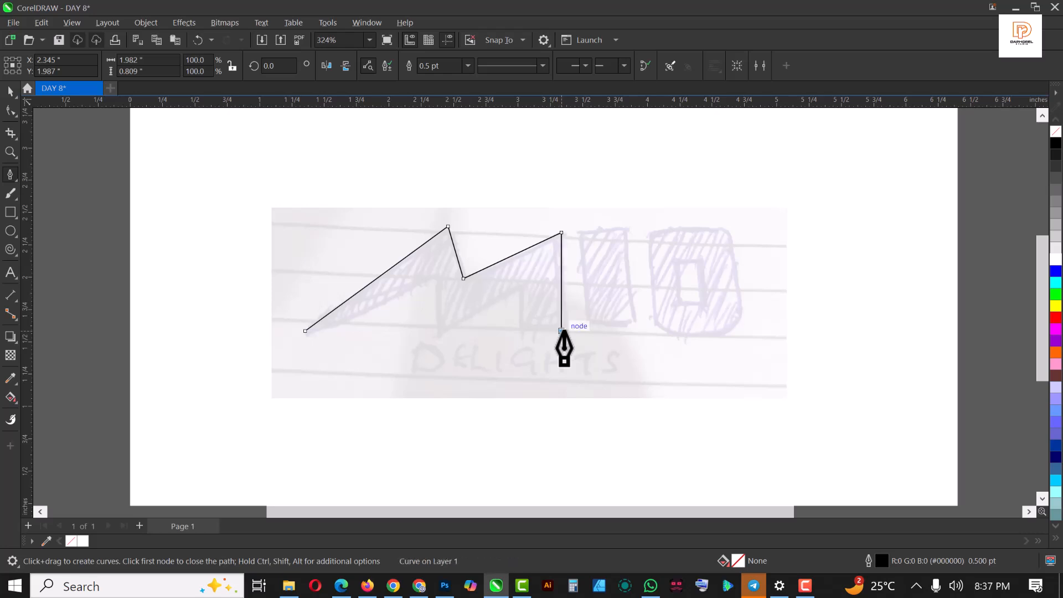
click(520, 331)
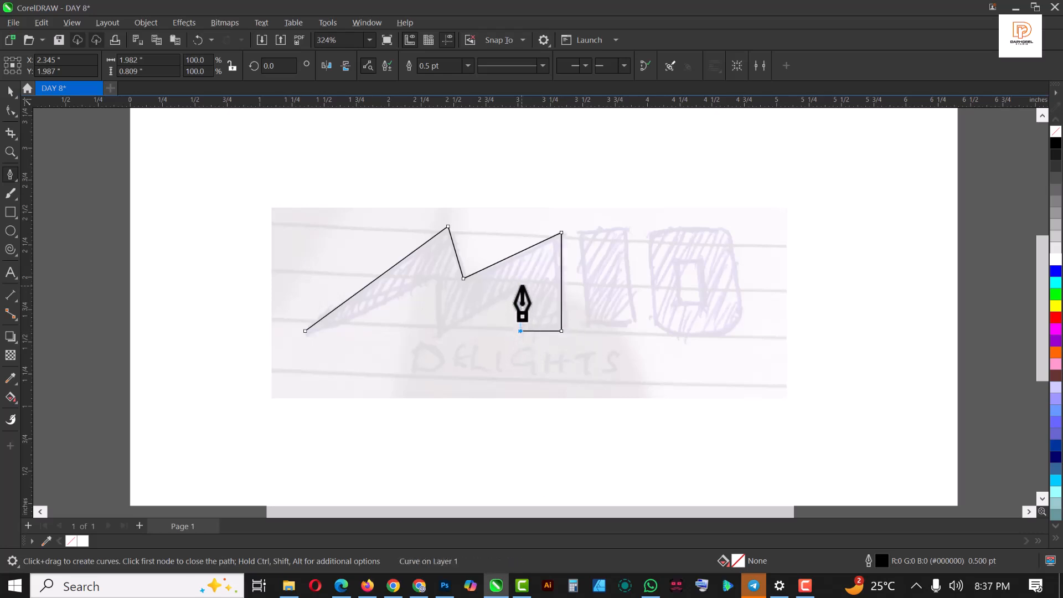
click(522, 286)
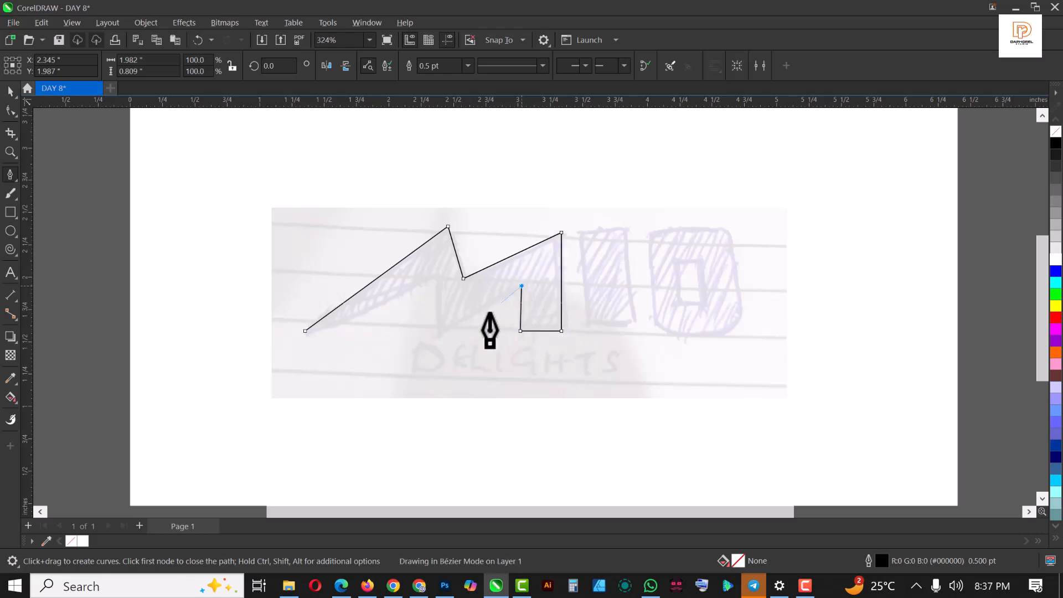
click(438, 336)
click(433, 274)
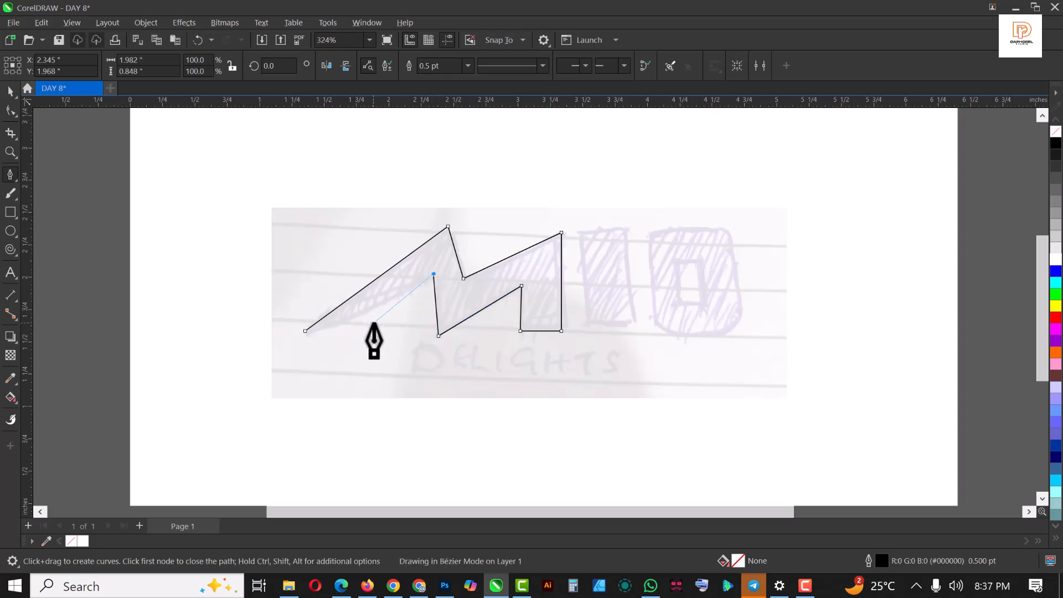
click(305, 330)
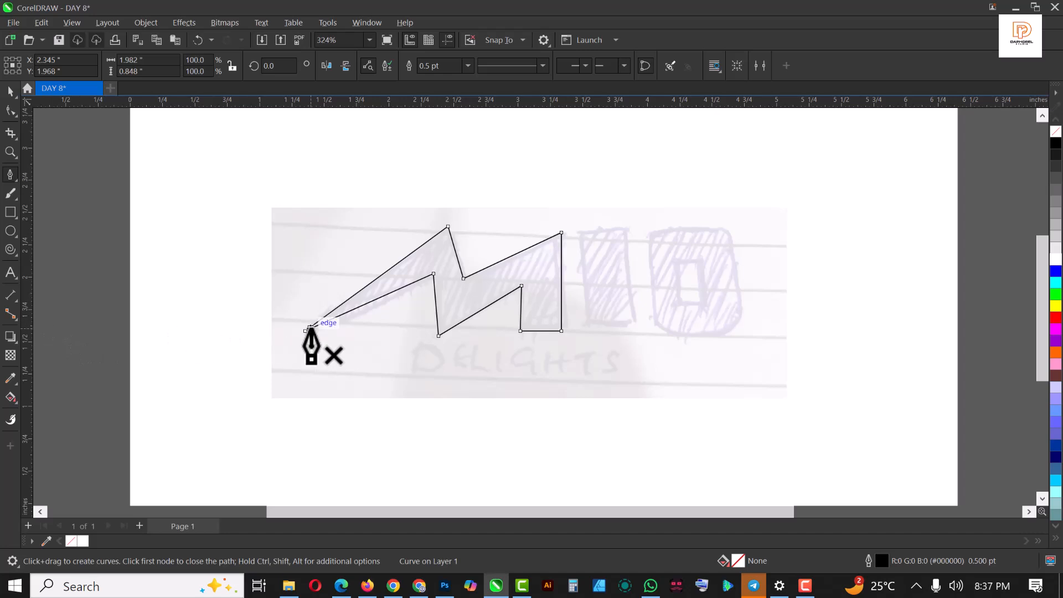
- Trace the sketched I with the Pen tool as a closed upright rectangle about 0.38 by 0.75 inches
scroll(311, 331, up, 2)
scroll(311, 331, down, 2)
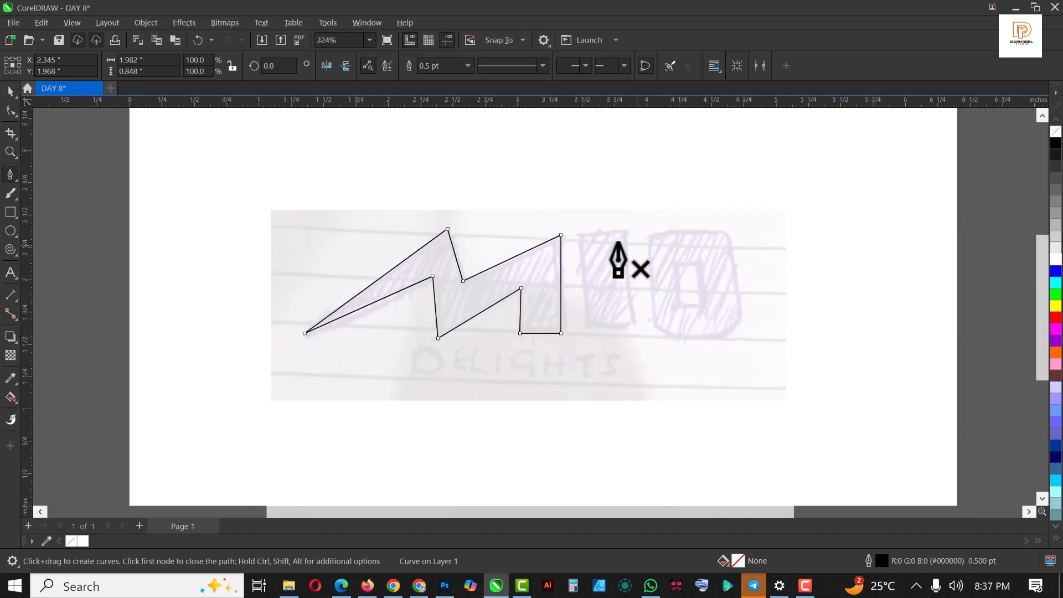
scroll(587, 259, up, 2)
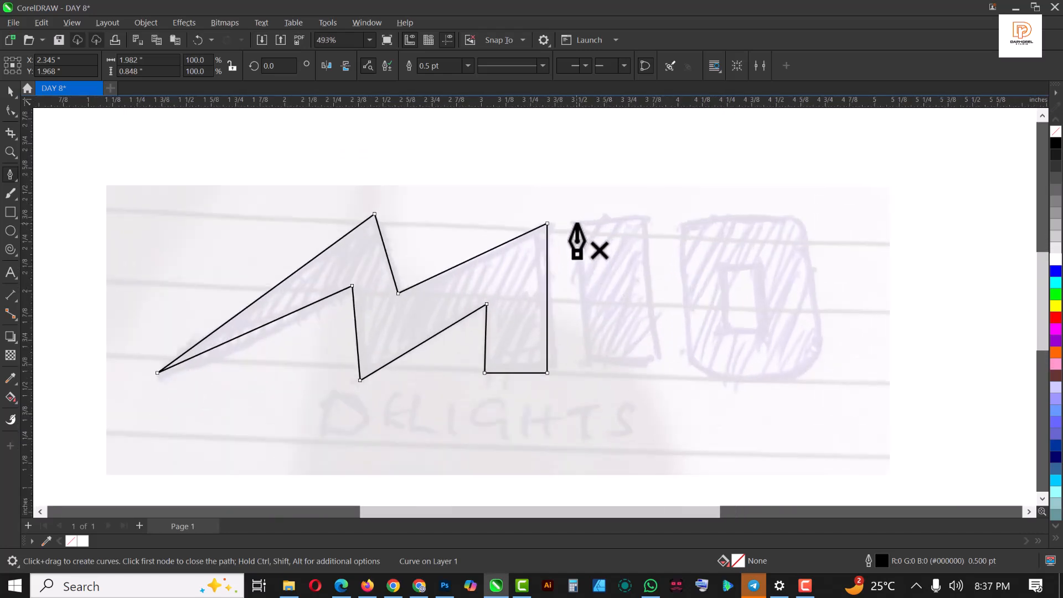
click(577, 223)
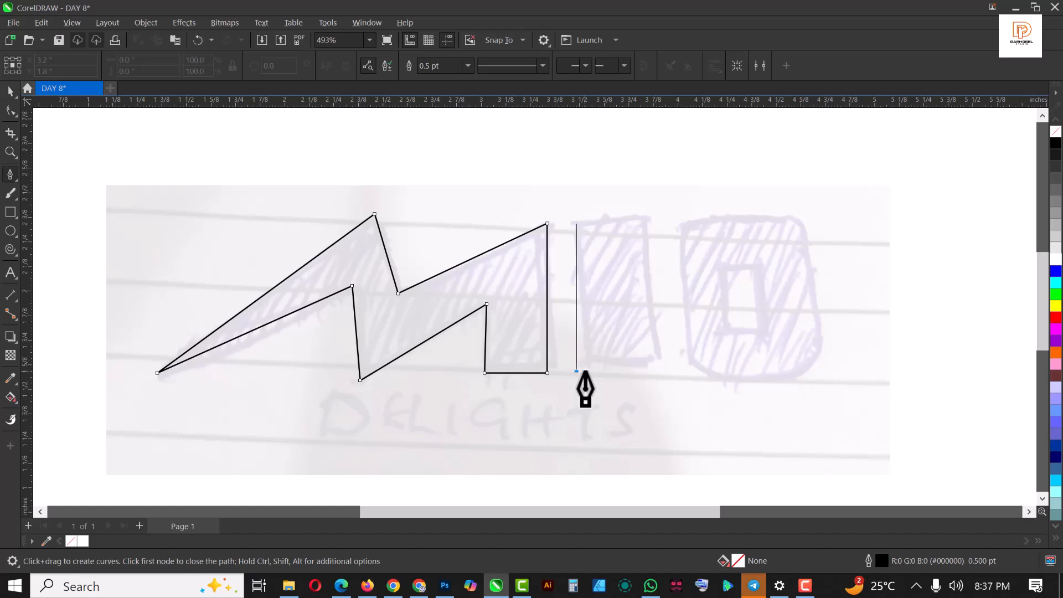
click(576, 371)
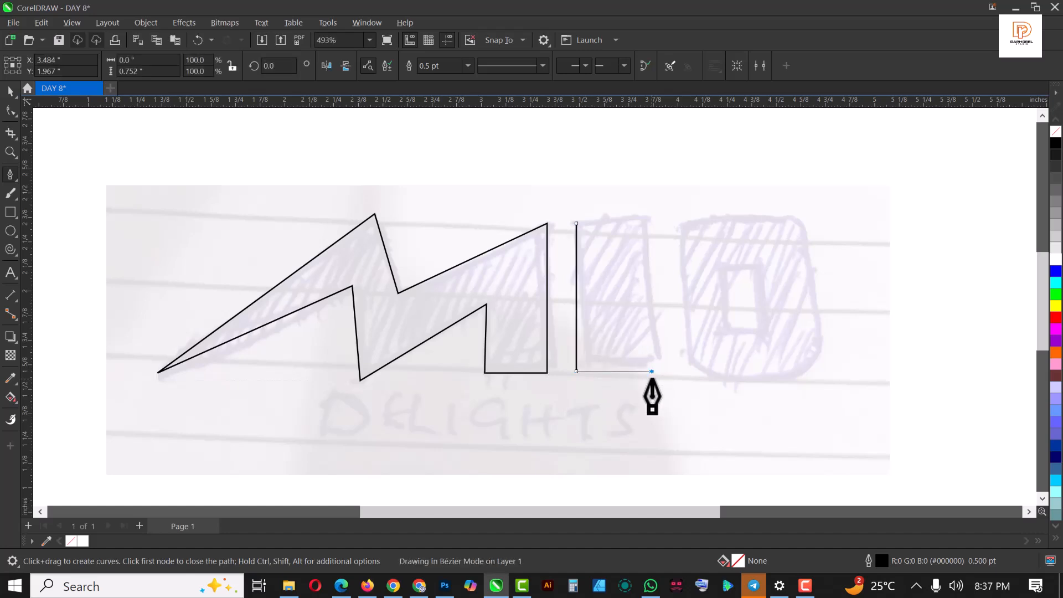
click(651, 224)
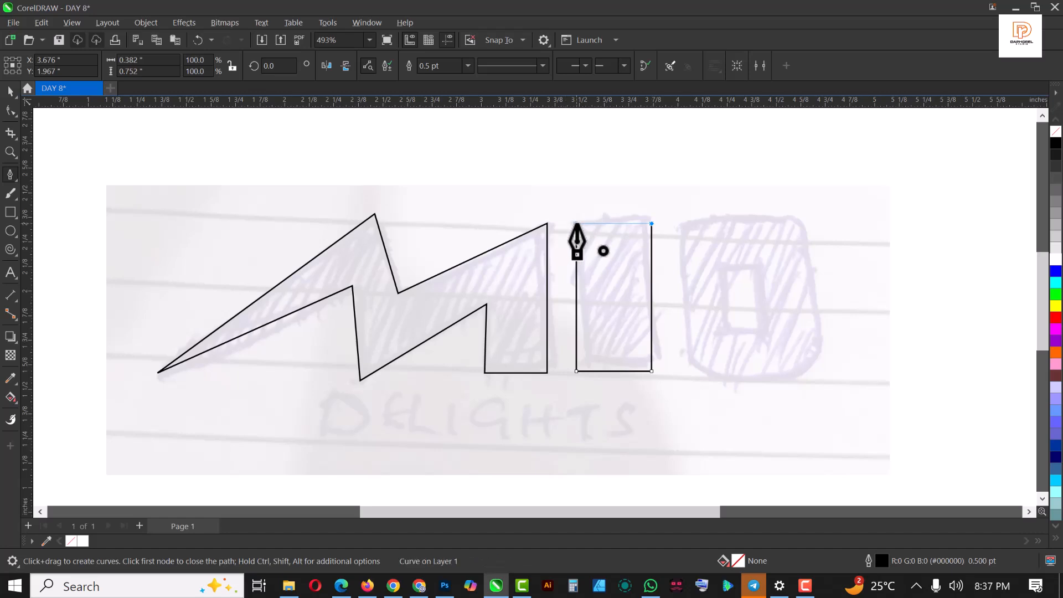
click(576, 224)
- Trace the outer shape of the O with the Pen tool as a closed four-sided outline about 0.62 by 0.8 inches
scroll(554, 290, down, 1)
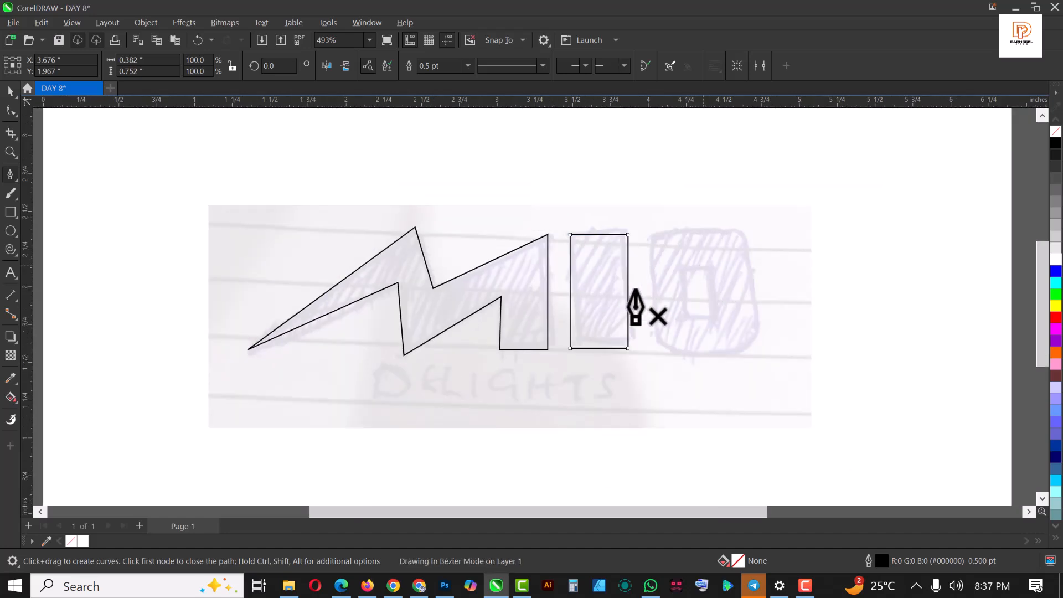
key(F3)
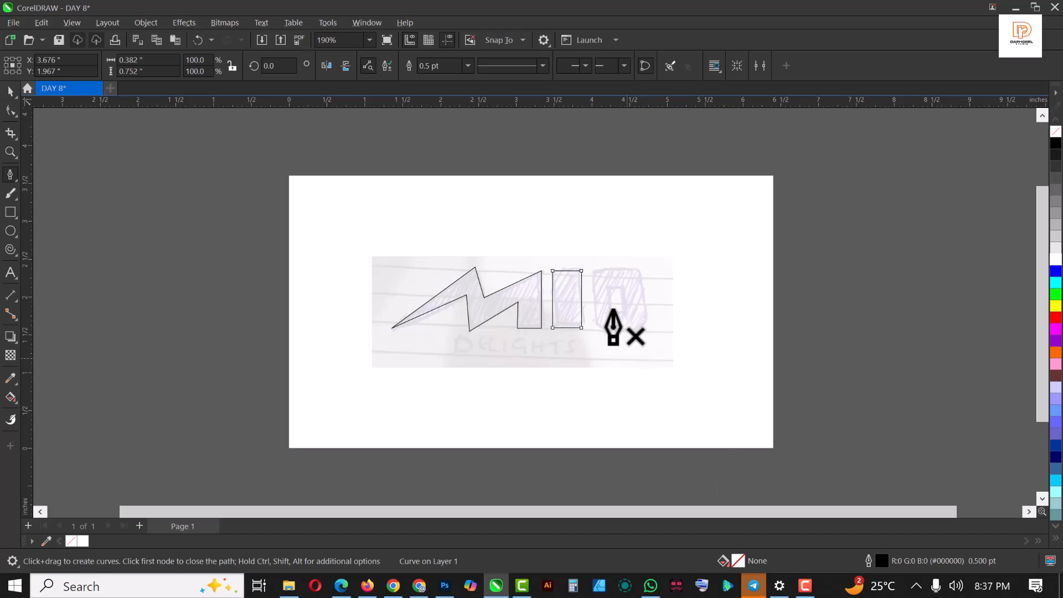
scroll(609, 307, up, 1)
scroll(611, 327, up, 5)
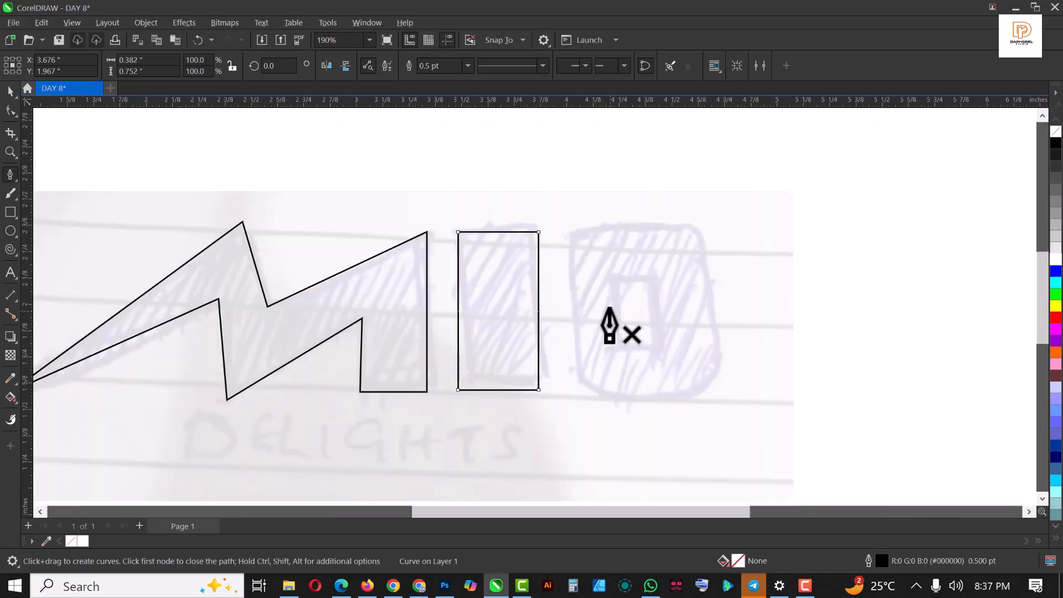
click(569, 232)
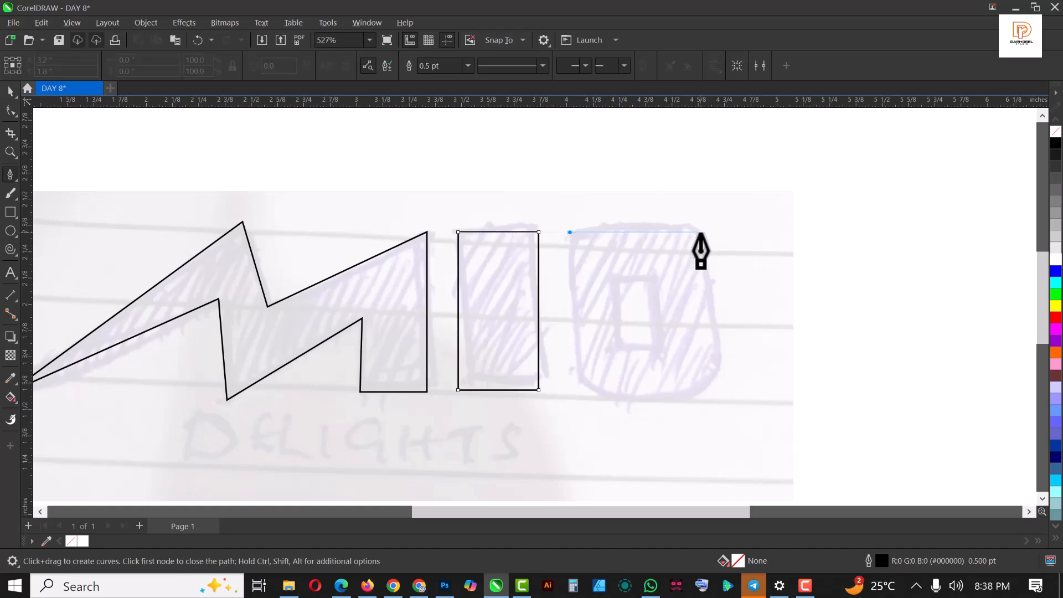
click(700, 233)
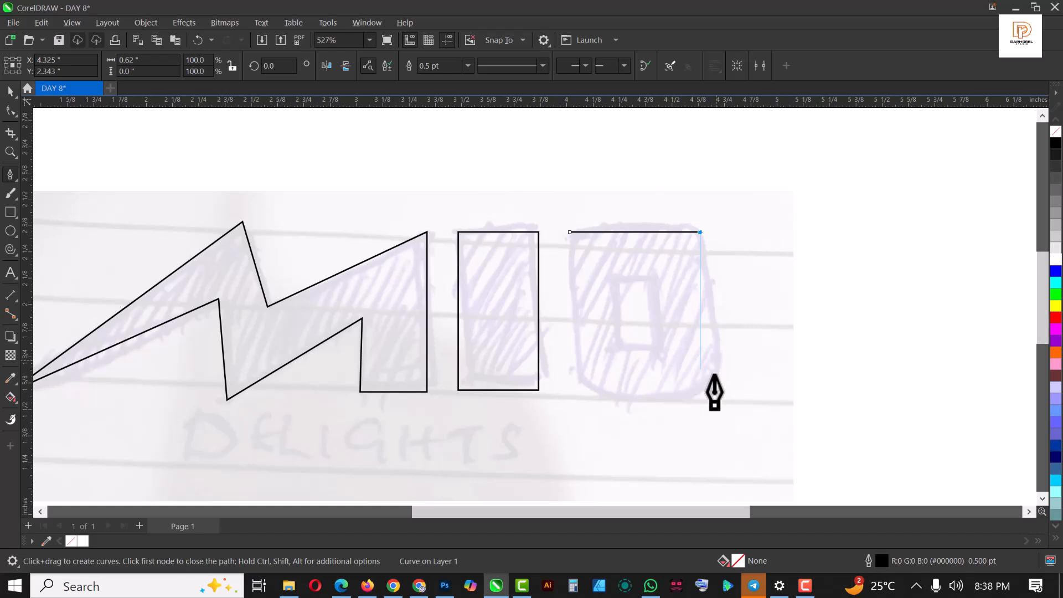
click(700, 399)
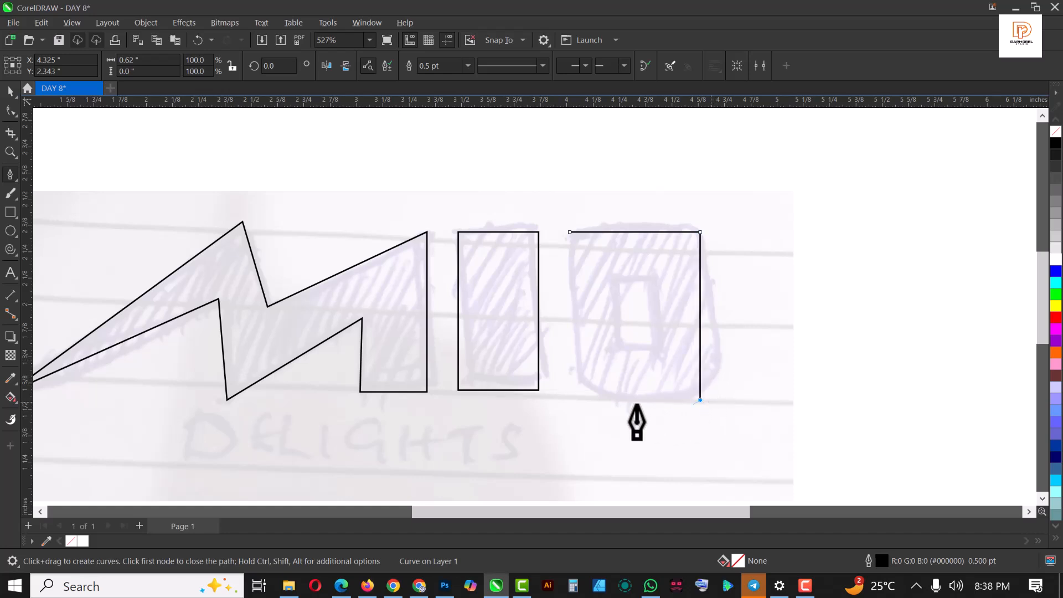
click(578, 398)
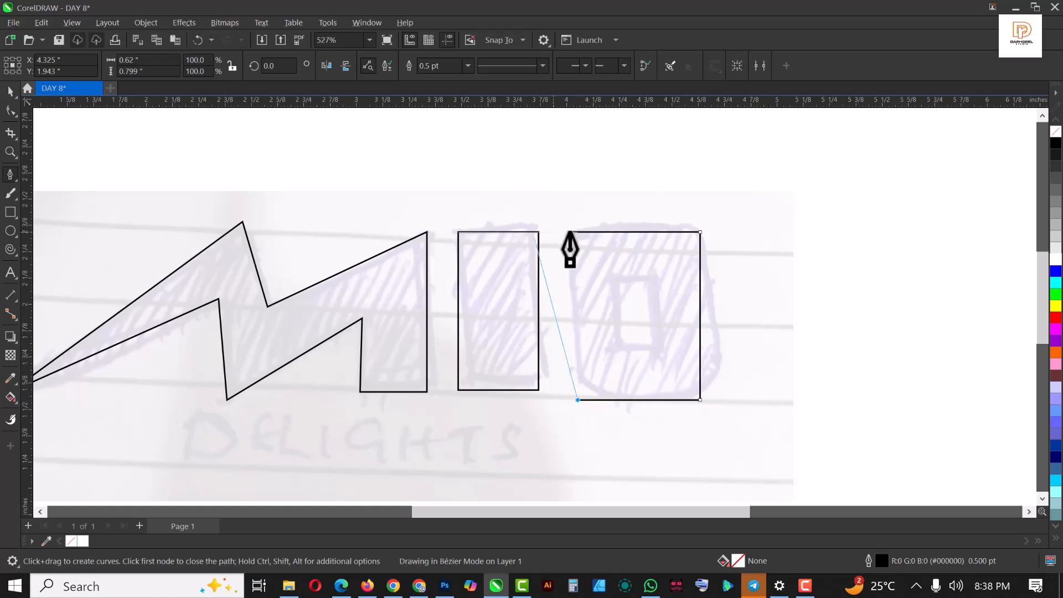
click(570, 232)
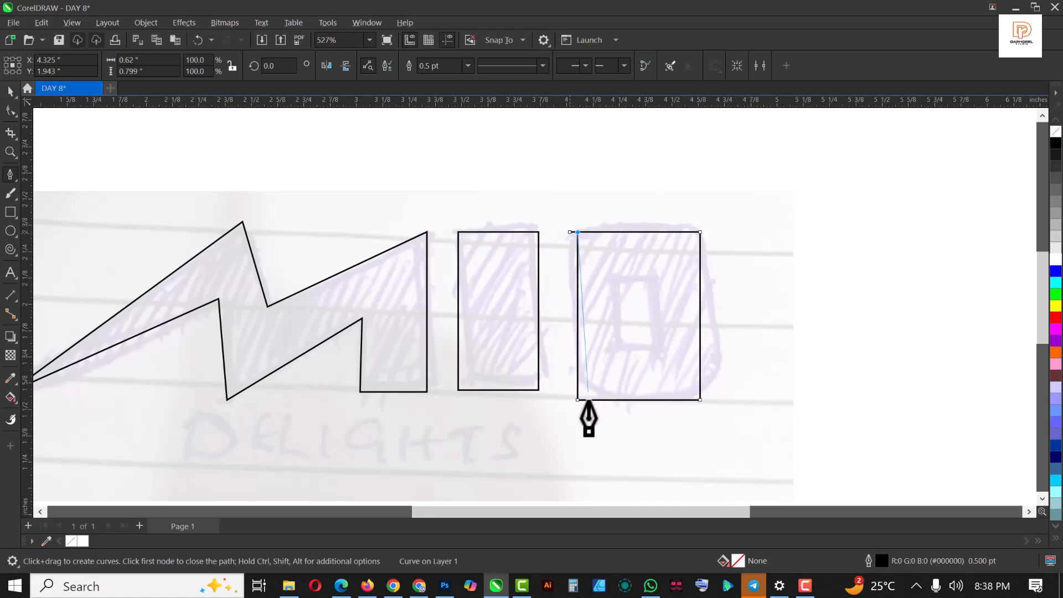
key(ctrl+z)
scroll(554, 260, up, 1)
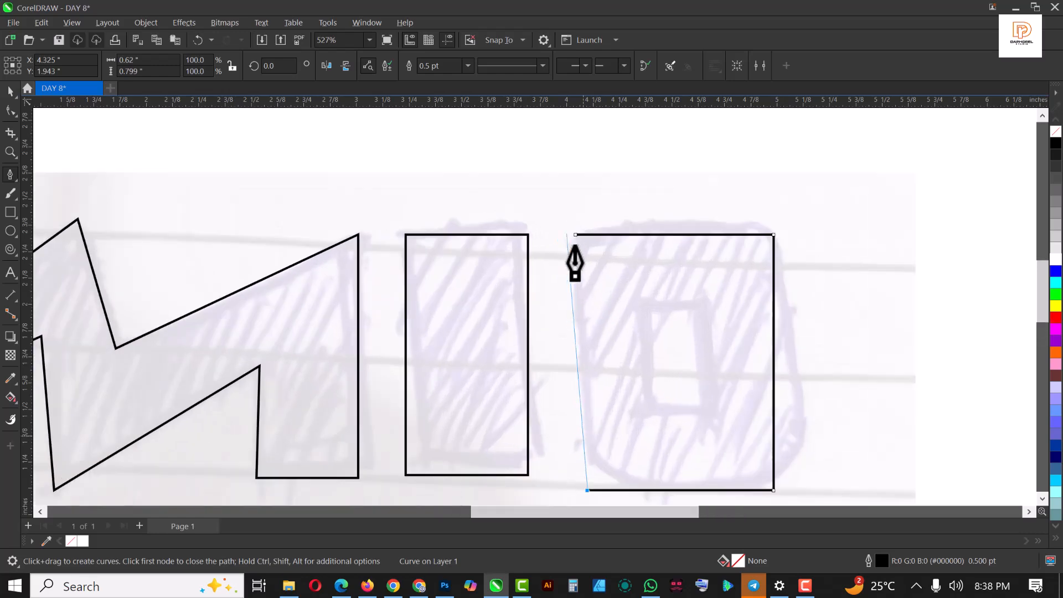
click(575, 235)
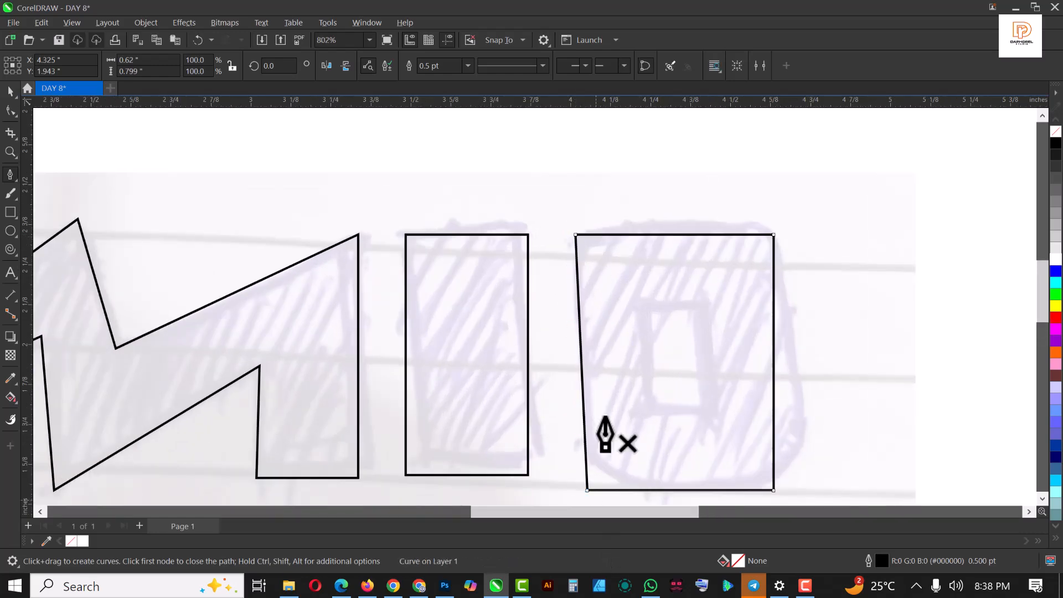
- Trace the inner opening of the O with the Pen tool as a closed rectangle about 0.24 by 0.35 inches
scroll(654, 354, down, 4)
scroll(663, 335, up, 3)
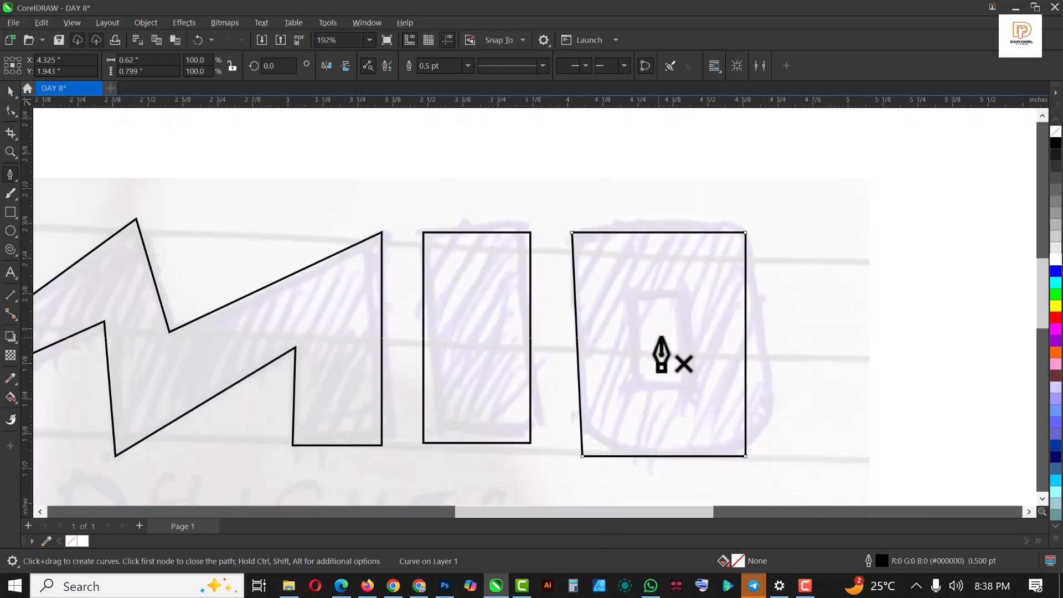
click(619, 278)
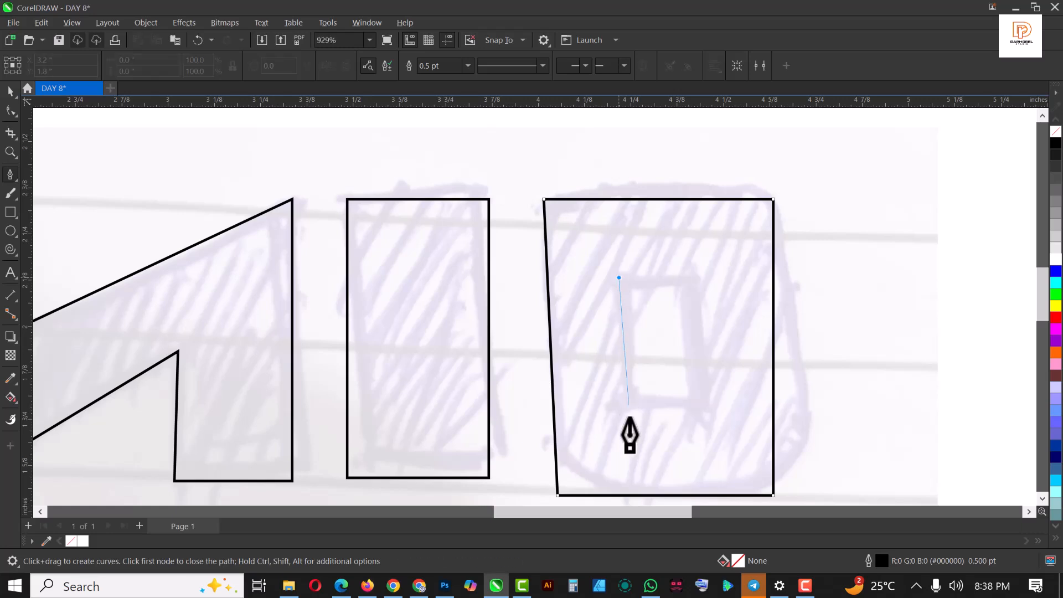
click(619, 407)
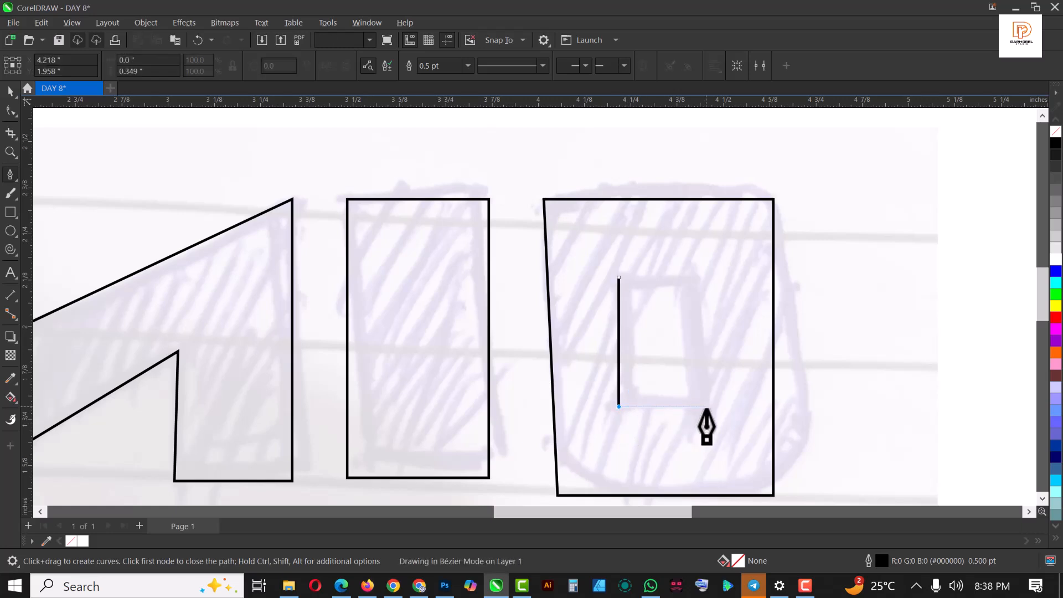
click(705, 406)
click(706, 277)
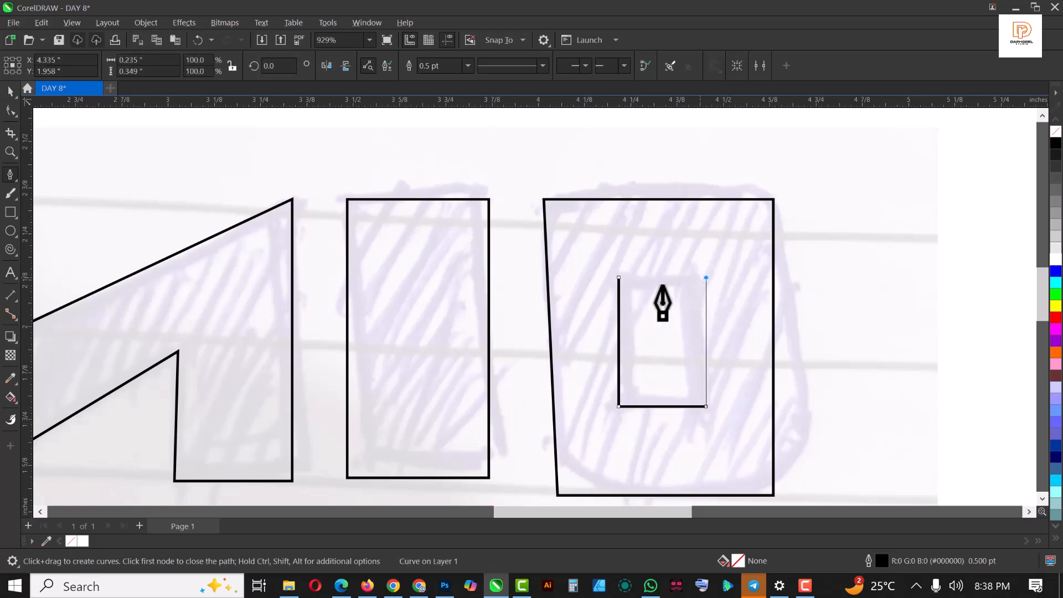
click(619, 277)
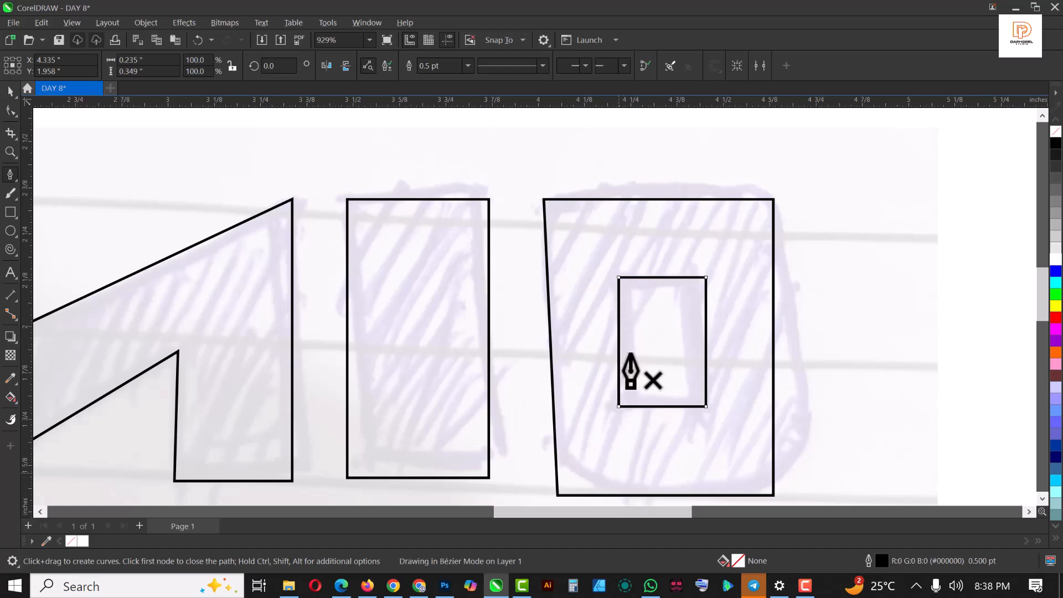
- Move the faded sketch image off the page to the empty area beside its left edge, leaving the MIO outlines in place
scroll(643, 309, down, 3)
key(space)
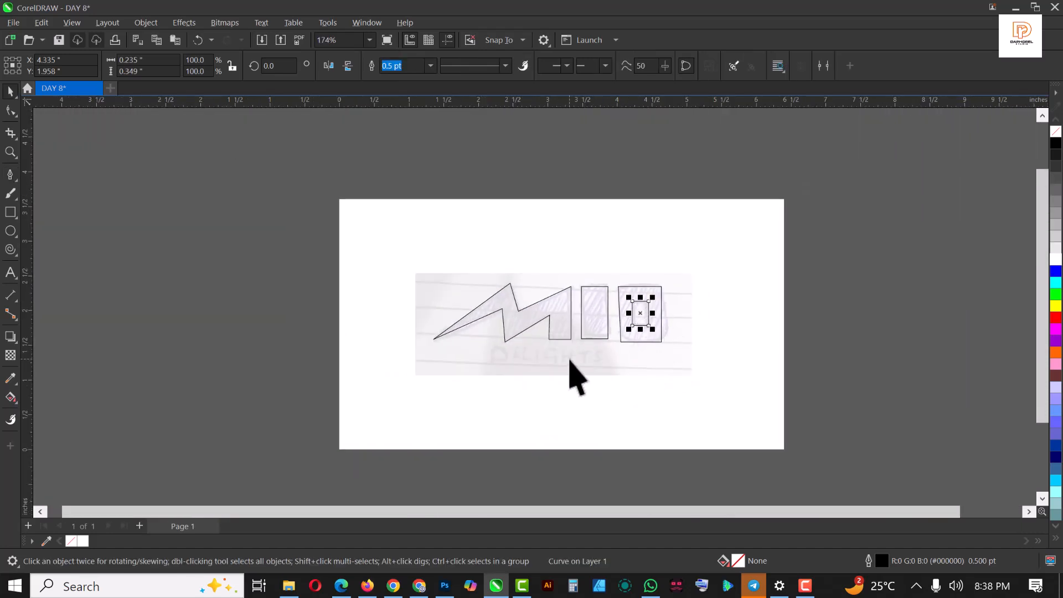
click(592, 375)
drag(597, 365, 233, 331)
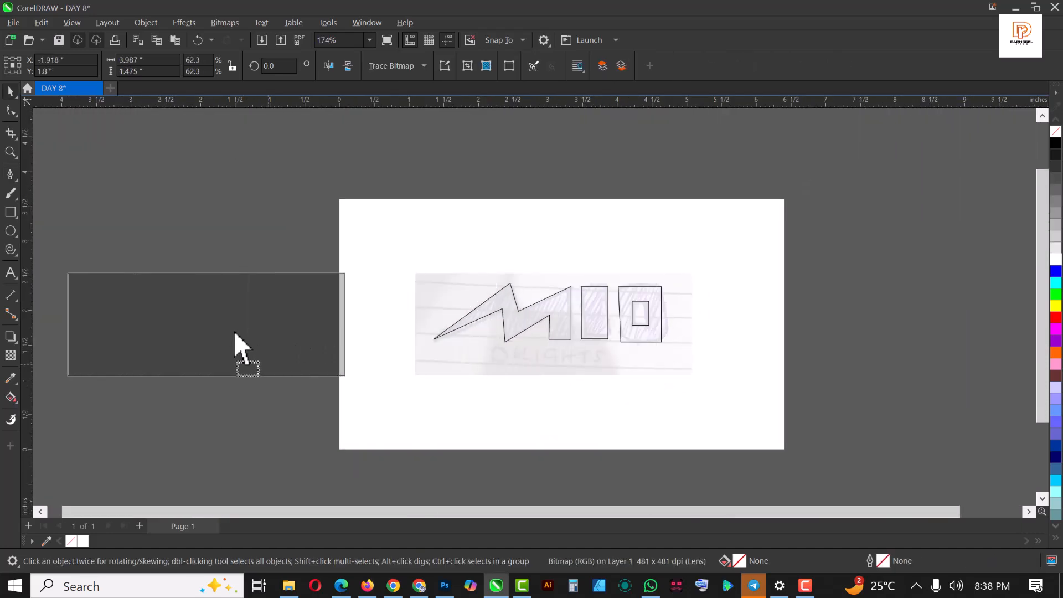
- Draw a straight horizontal guide line about 3.75 inches long across the top edges of the MIO letters with the Pen tool
scroll(540, 327, up, 2)
scroll(543, 338, up, 2)
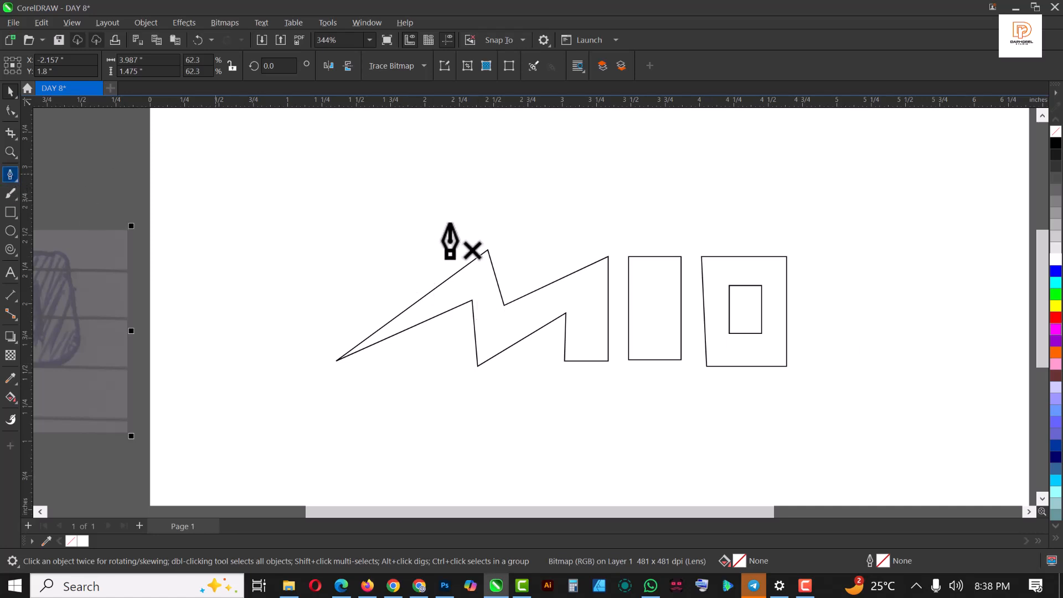
click(353, 256)
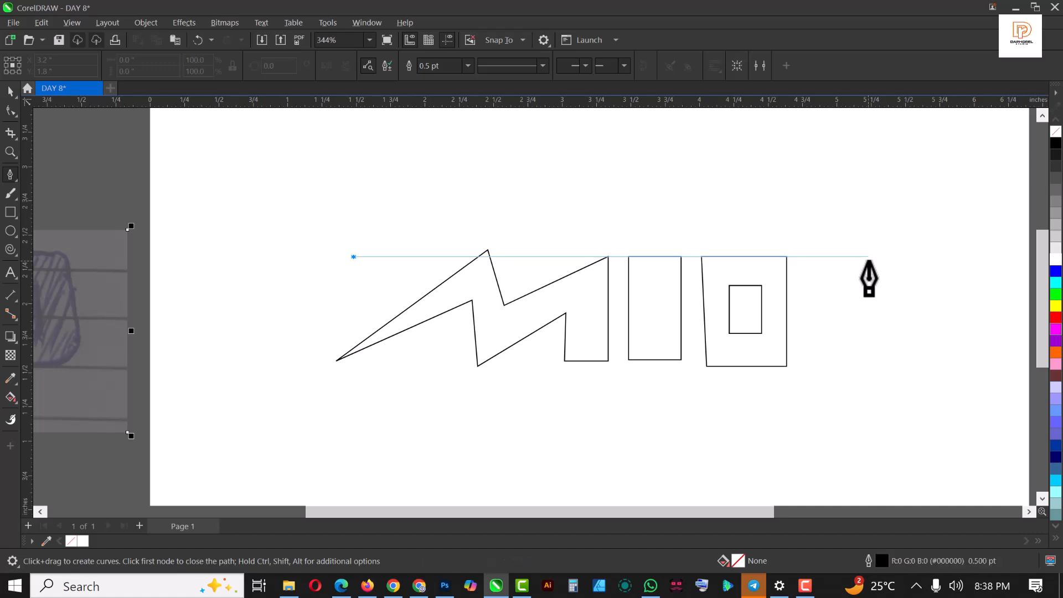
double_click(868, 257)
key(space)
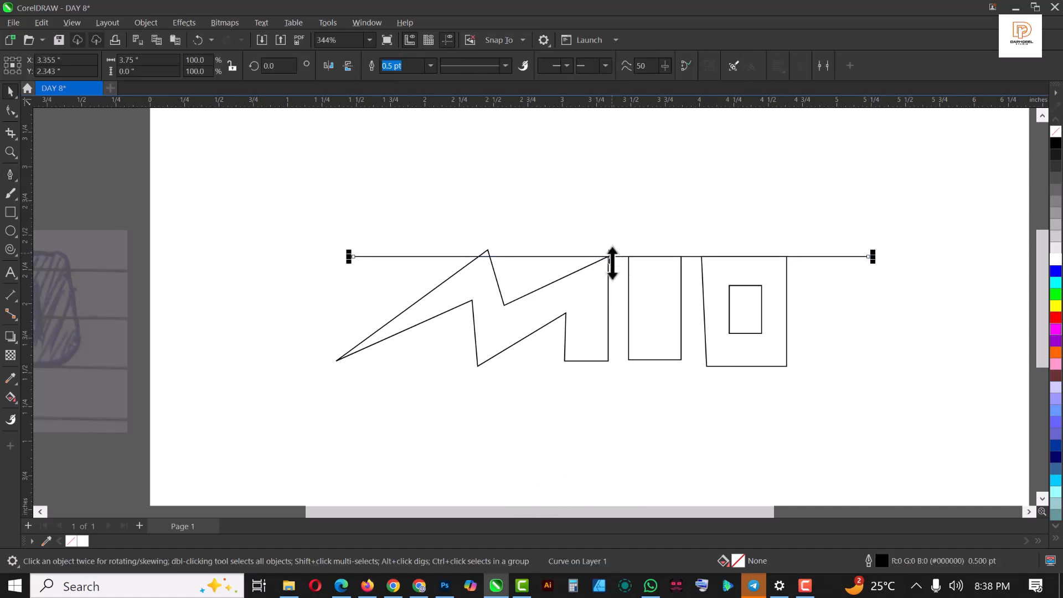
- Place copies of the horizontal guide line across the middle of the MIO letters and along their lowest edges
scroll(613, 260, up, 2)
scroll(581, 260, down, 2)
scroll(570, 241, up, 5)
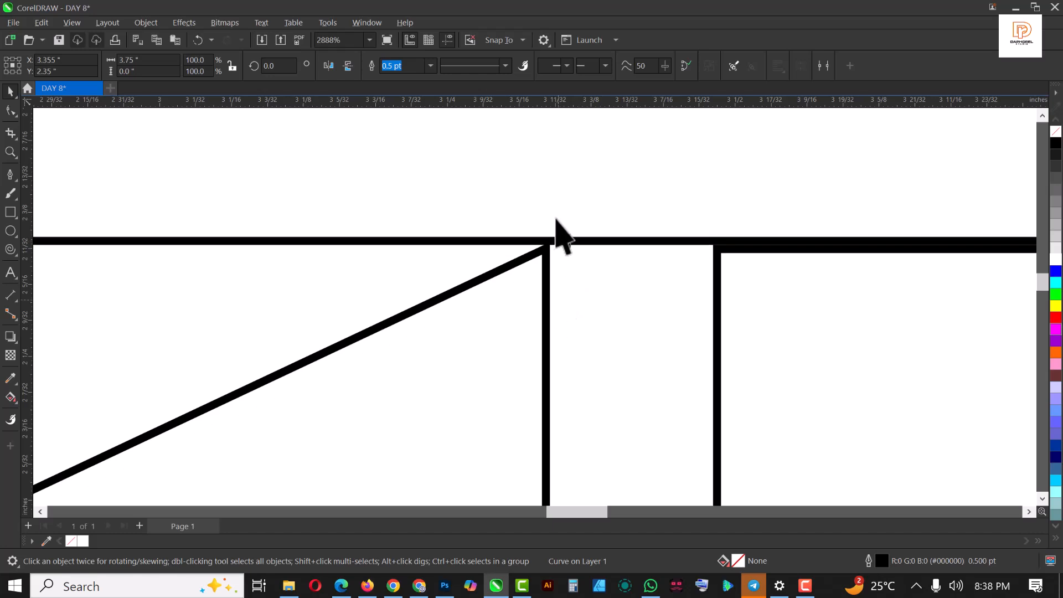
scroll(557, 233, down, 5)
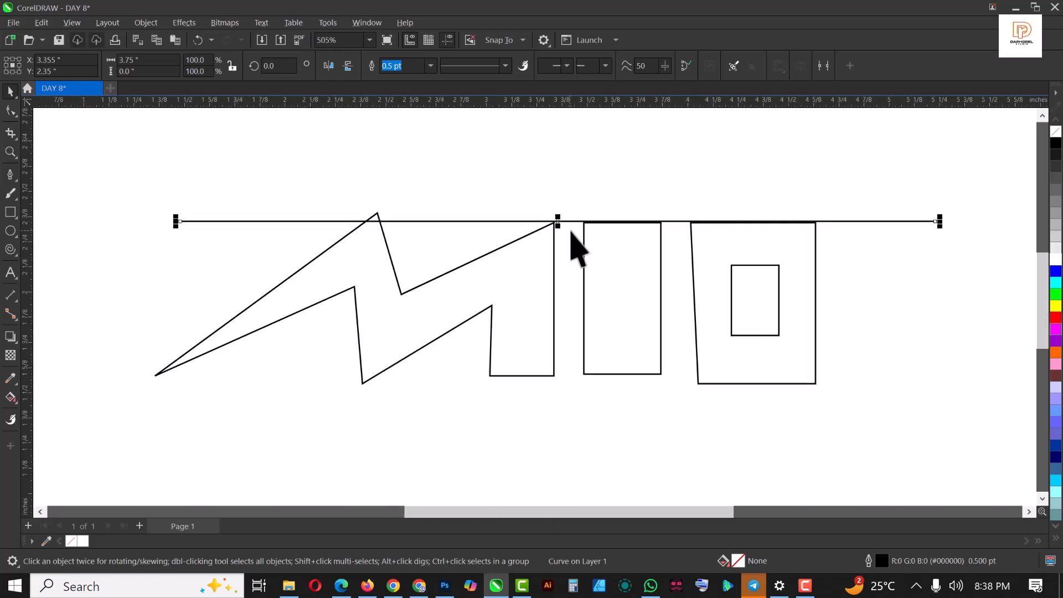
drag(558, 223, 567, 383)
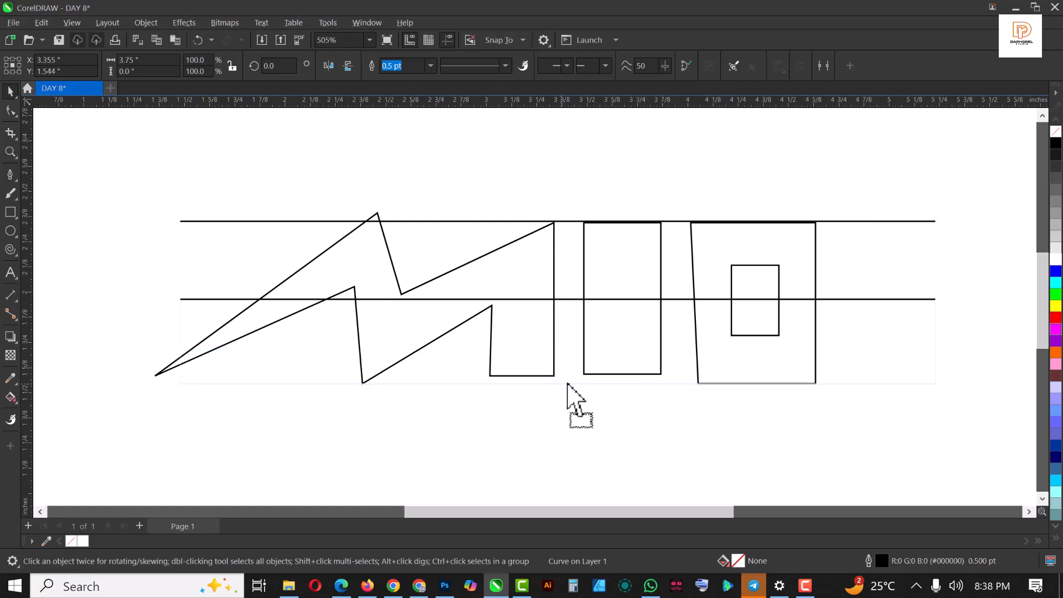
scroll(565, 356, down, 3)
scroll(399, 328, up, 5)
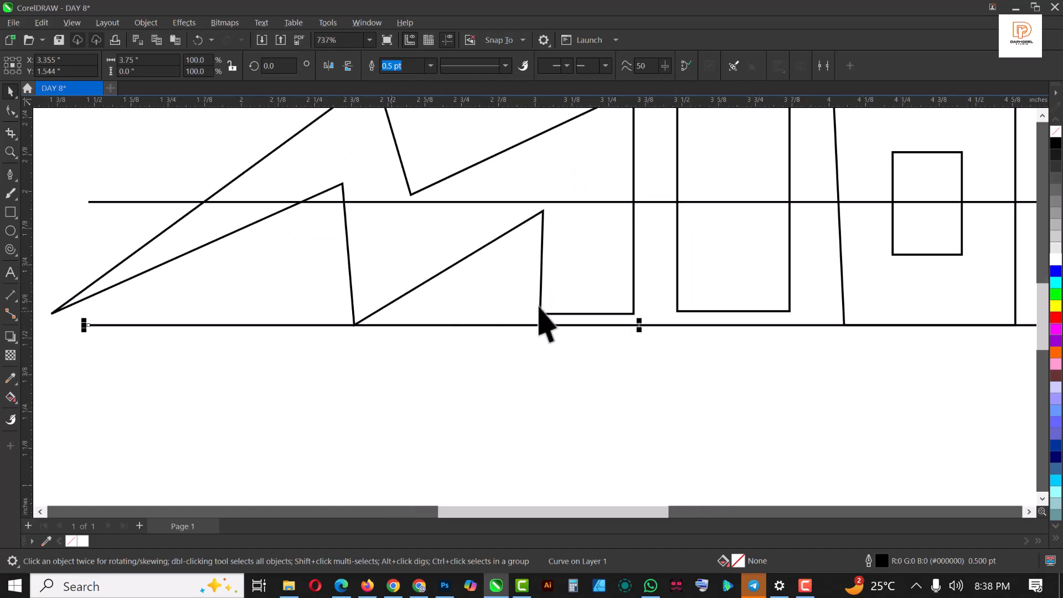
scroll(537, 332, down, 3)
scroll(603, 285, up, 5)
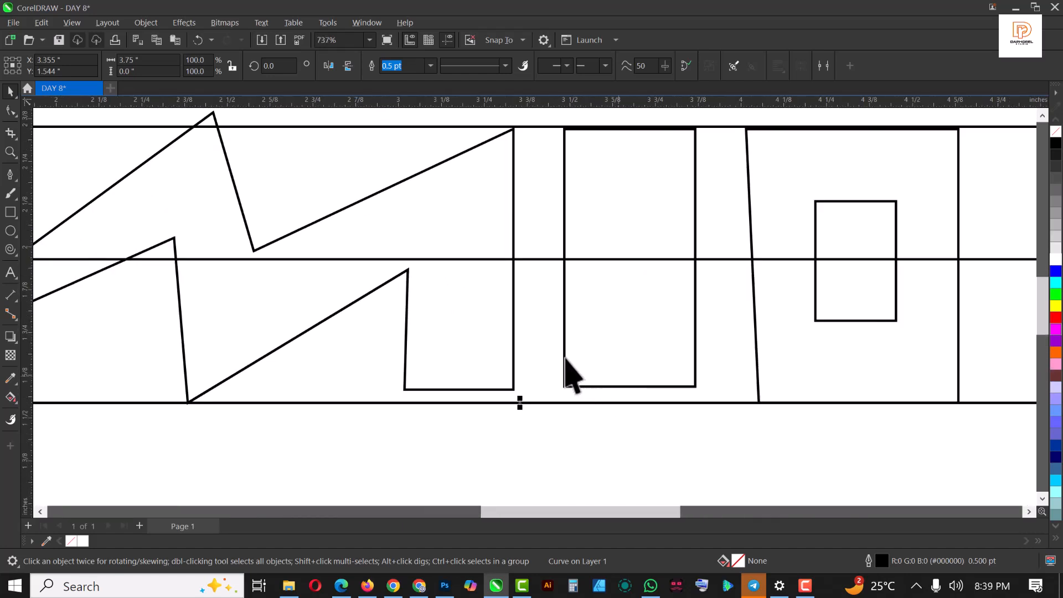
- Draw a vertical guide line about 1.3 inches long through the M's peak and copy it to the M's right leg and both sides of the I and O
click(411, 325)
scroll(603, 360, down, 1)
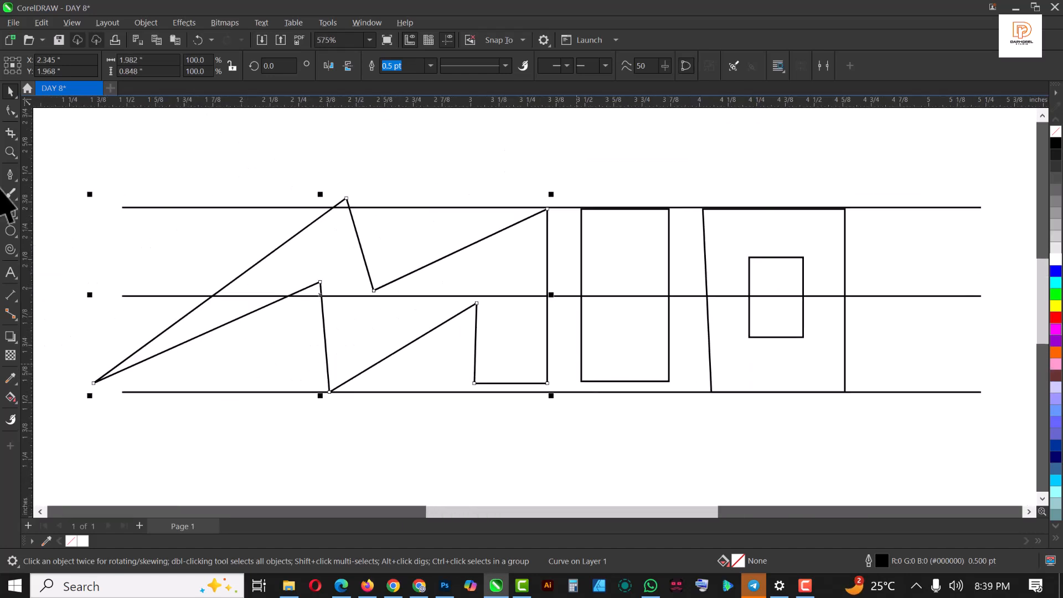
click(7, 176)
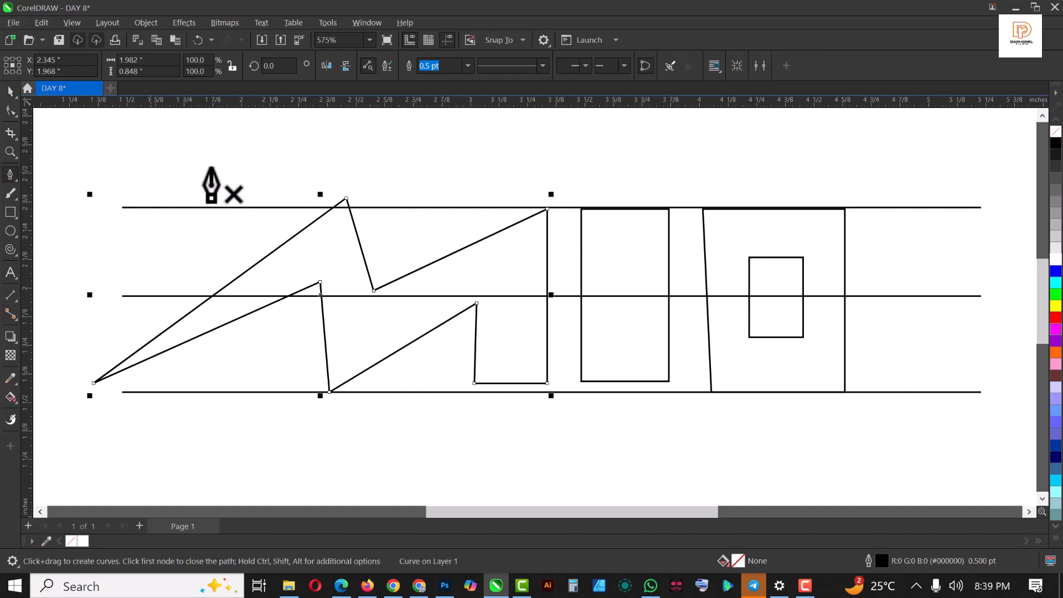
click(346, 152)
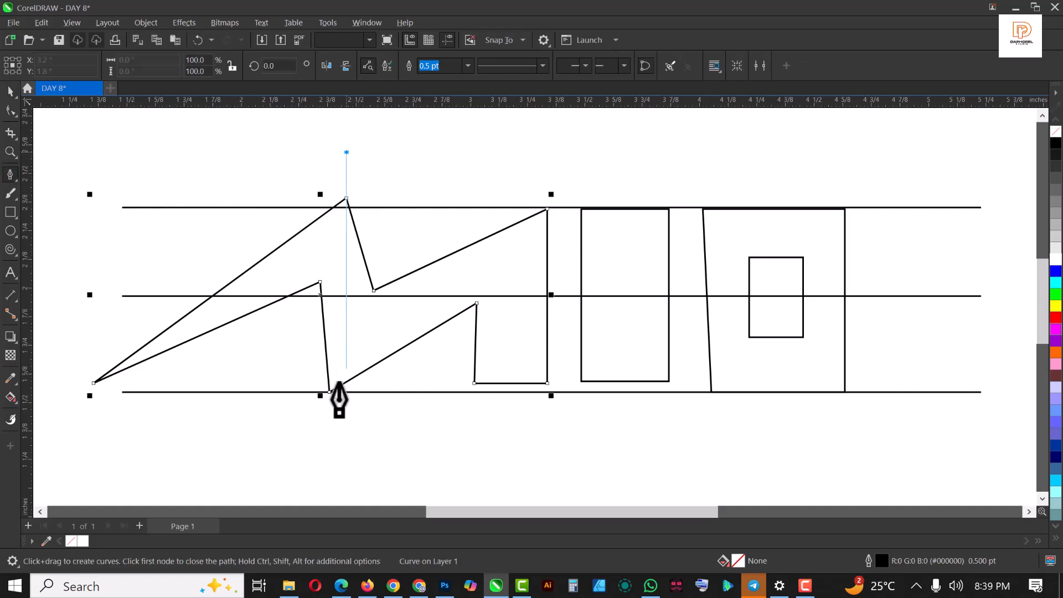
click(333, 449)
key(space)
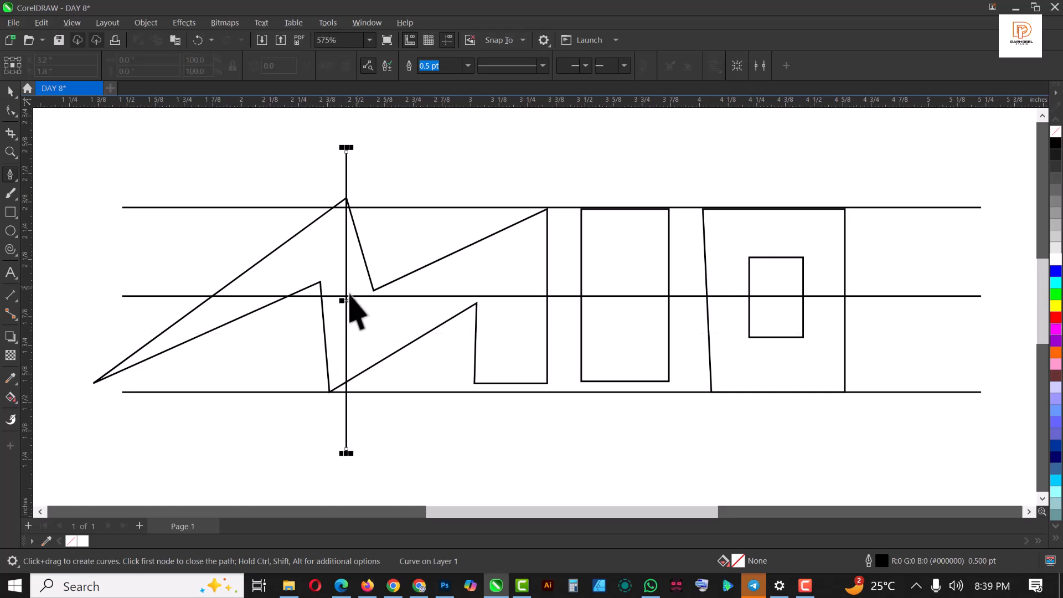
drag(344, 299, 844, 320)
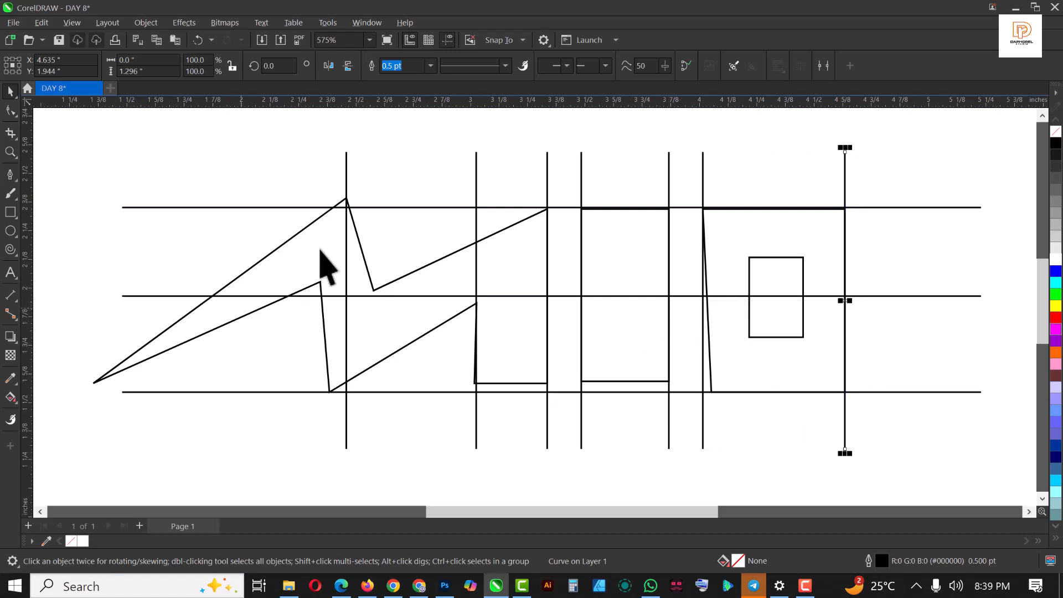
- Fill the M outline with grey #999999
scroll(318, 252, up, 1)
click(339, 256)
scroll(354, 271, down, 3)
scroll(313, 279, up, 2)
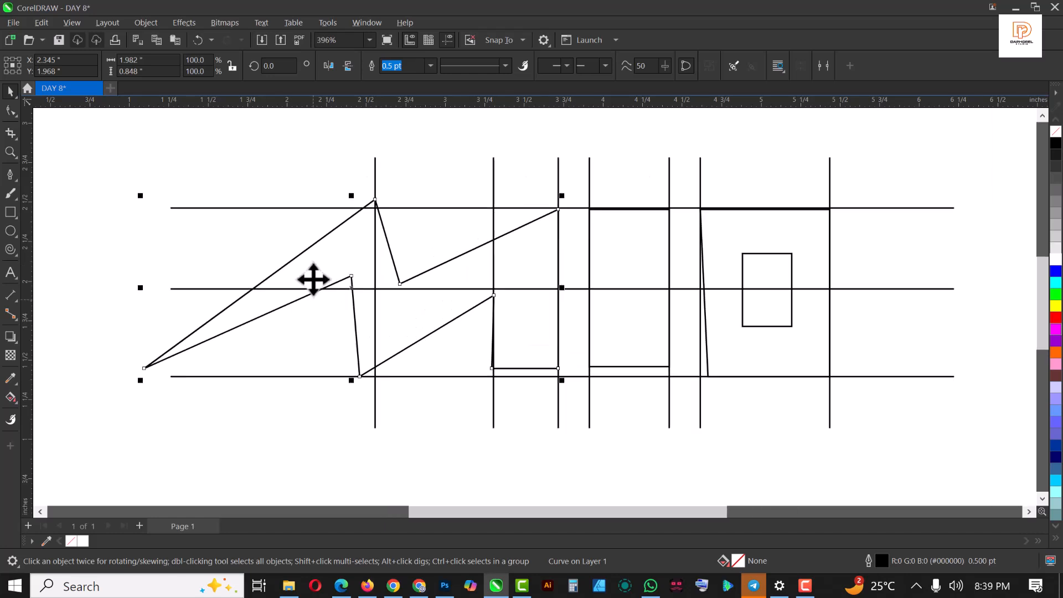
scroll(314, 280, up, 1)
click(1055, 215)
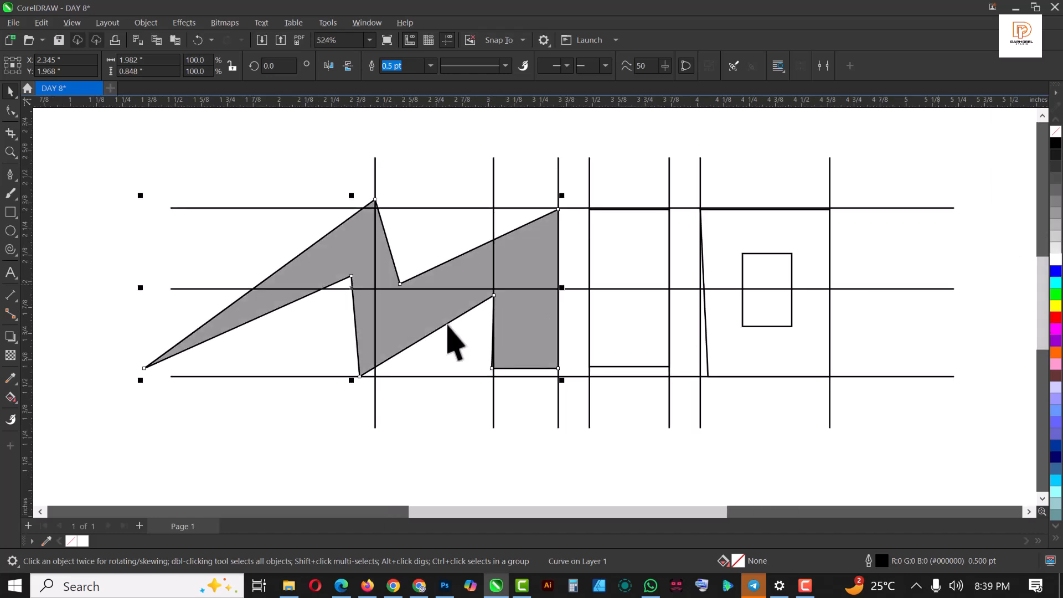
- Move the two bottom corner nodes of the M's right leg onto the intersections of the bottom and vertical guide lines
scroll(500, 403, up, 4)
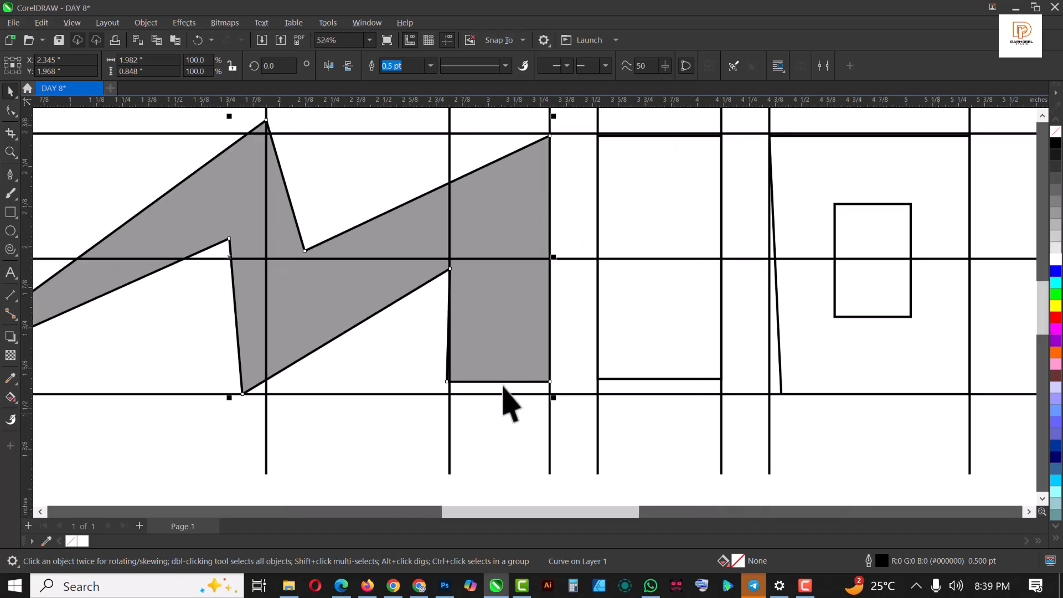
key(F10)
scroll(421, 388, up, 2)
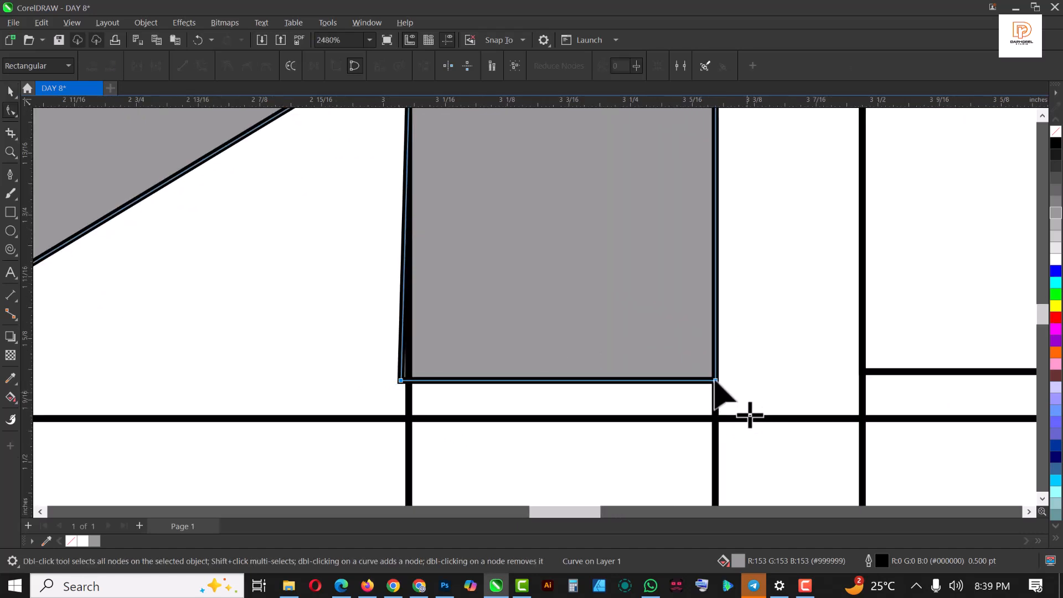
drag(717, 383, 716, 418)
drag(378, 454, 382, 445)
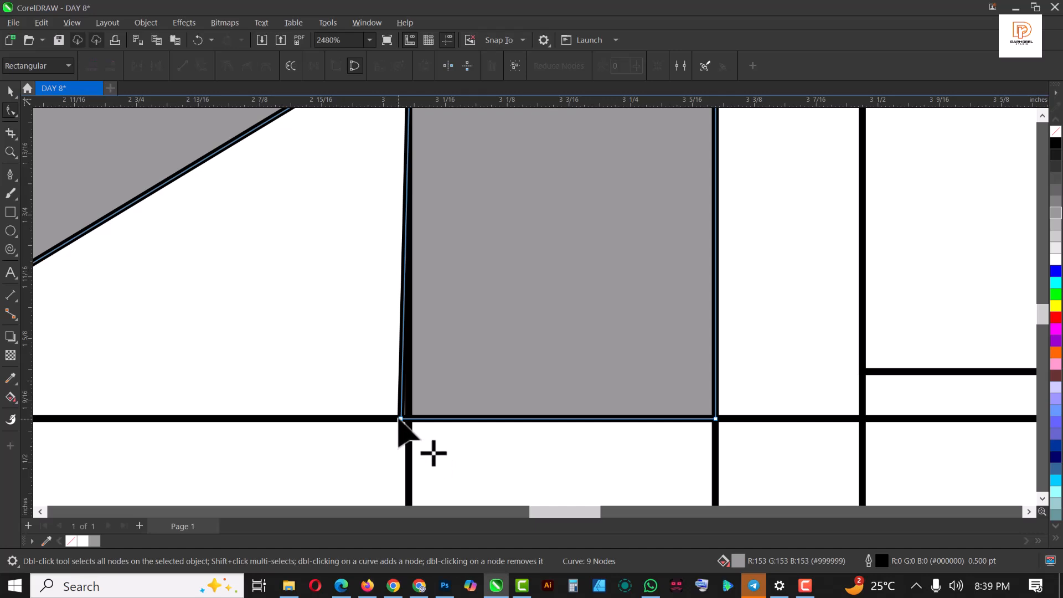
click(401, 419)
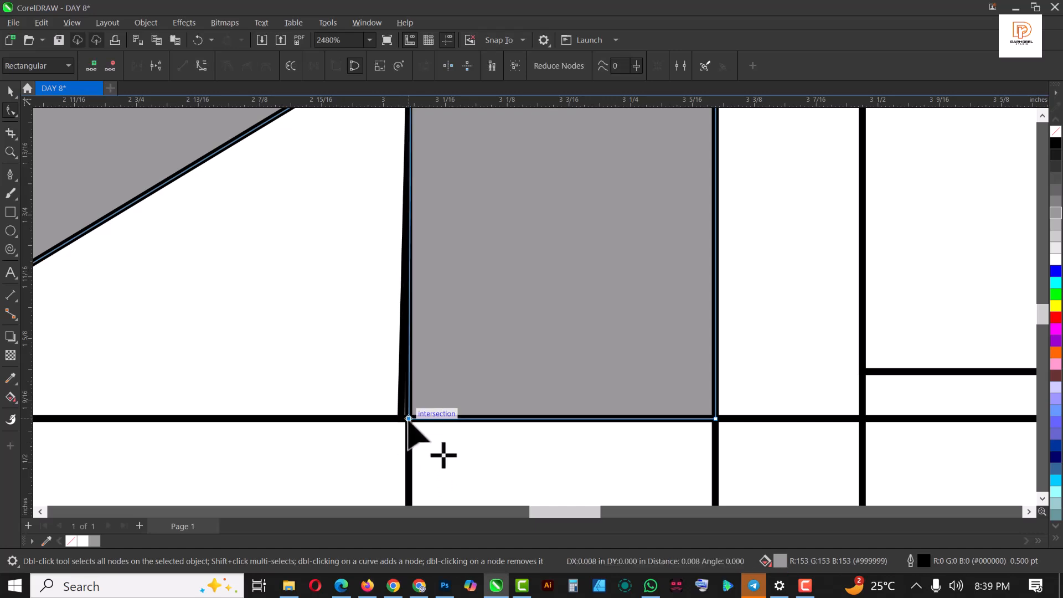
scroll(500, 329, down, 2)
scroll(500, 330, down, 1)
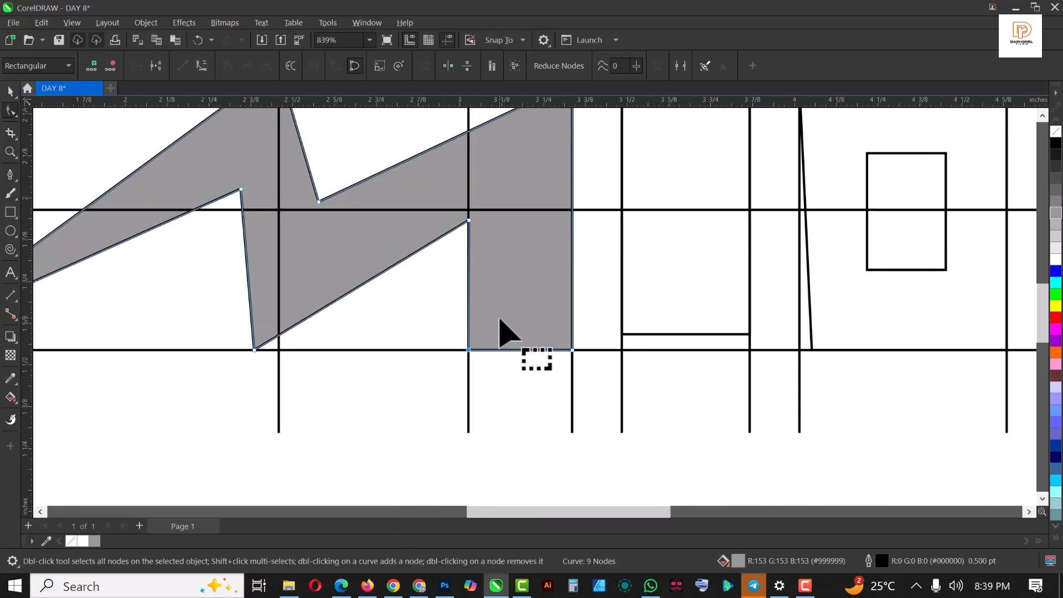
- Lower the two bottom corner nodes of the I onto the bottom guide line and fill the letter with grey #999999
scroll(503, 335, down, 2)
scroll(624, 309, down, 1)
scroll(609, 351, up, 3)
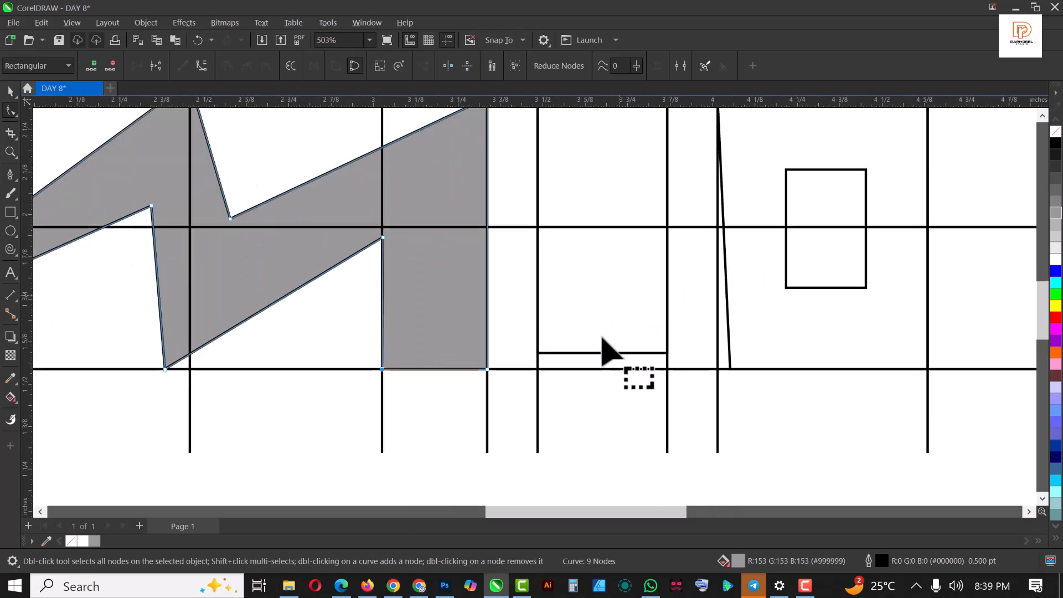
click(597, 354)
scroll(598, 368, up, 3)
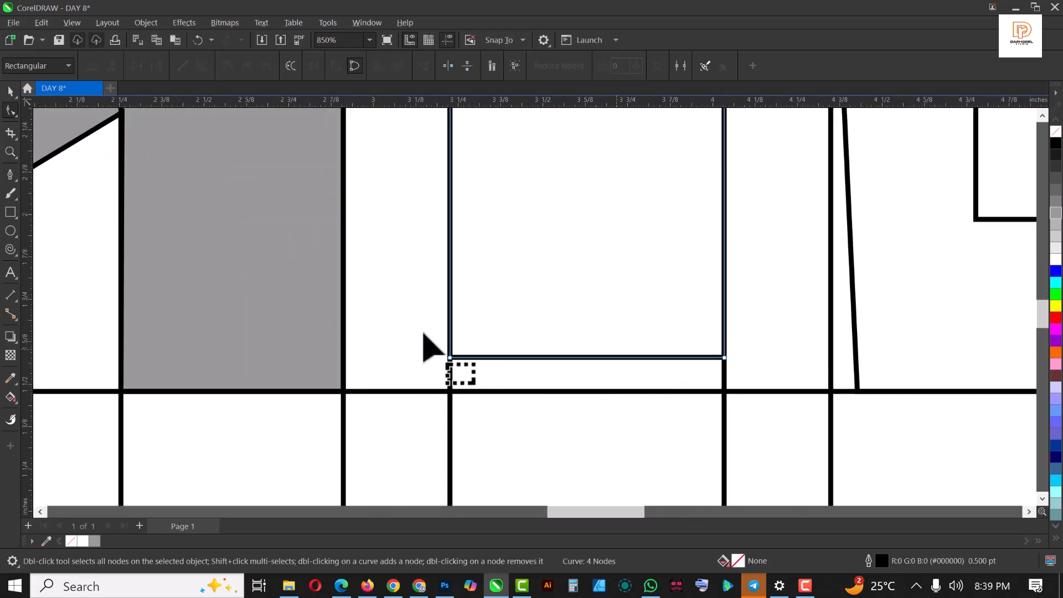
drag(423, 333, 723, 391)
key(space)
scroll(560, 351, down, 5)
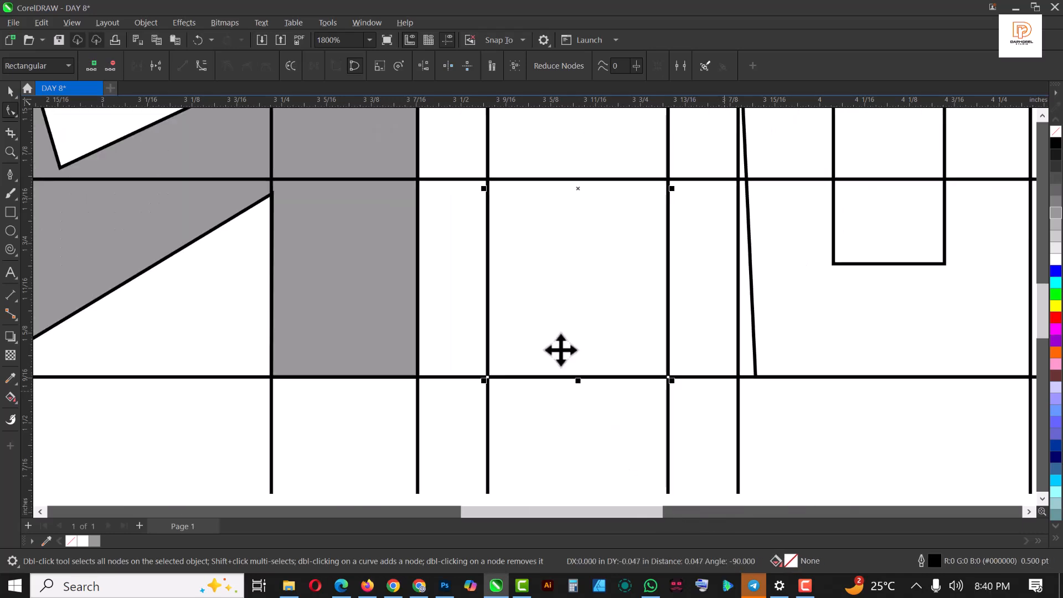
click(1056, 218)
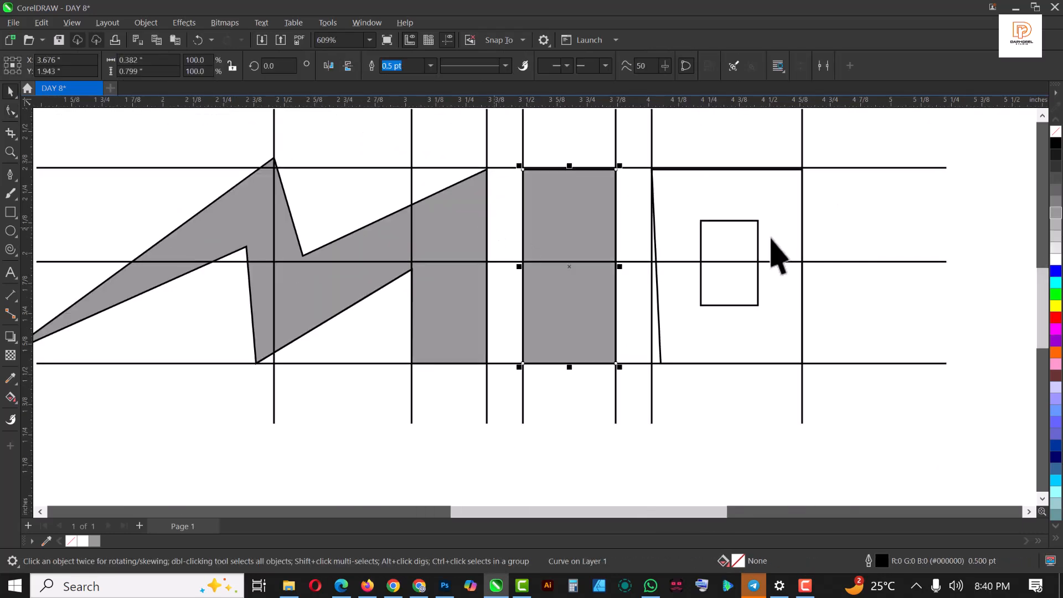
- Raise the top corner nodes of the I onto the top guide line
scroll(605, 177, up, 8)
scroll(599, 199, down, 2)
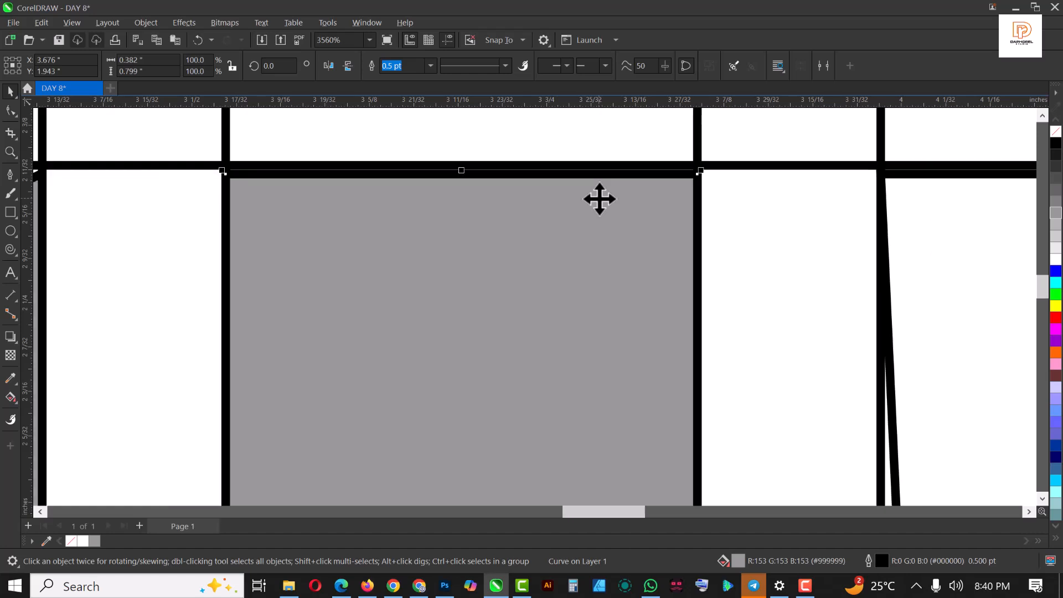
click(9, 111)
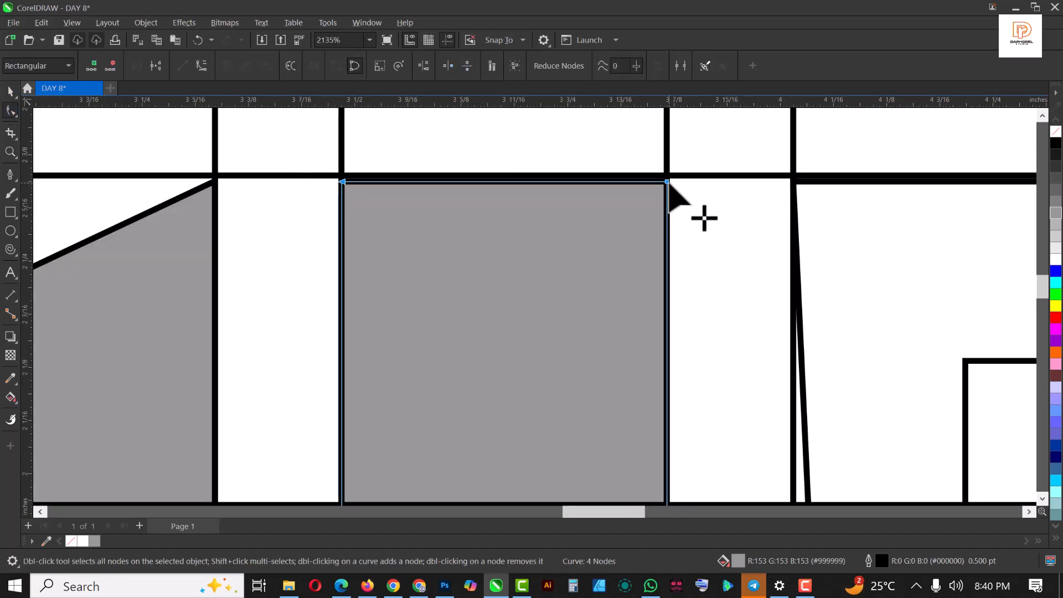
drag(667, 182, 668, 176)
scroll(502, 221, down, 4)
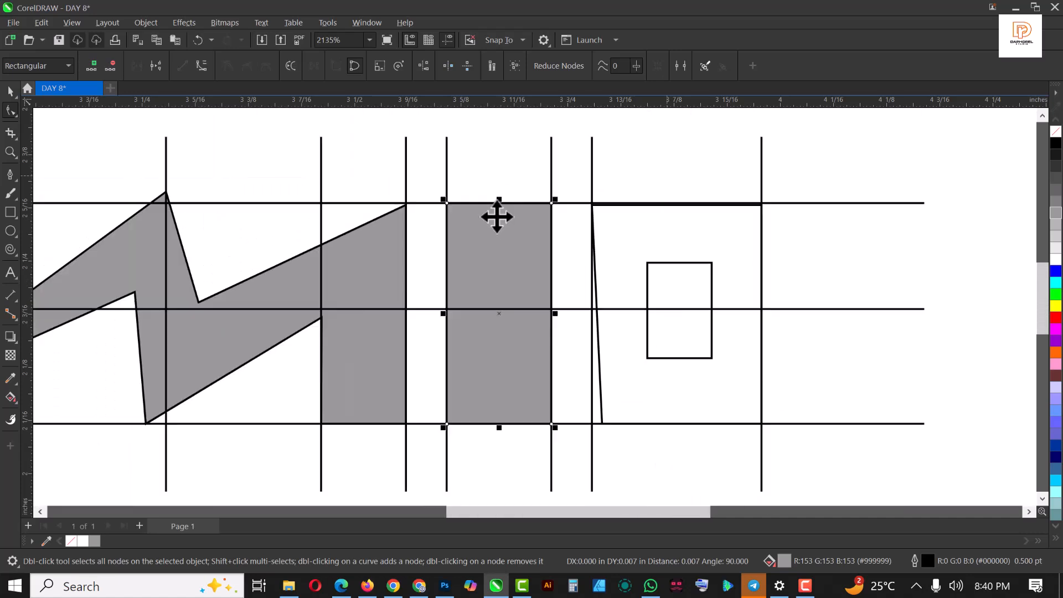
key(space)
scroll(494, 230, down, 2)
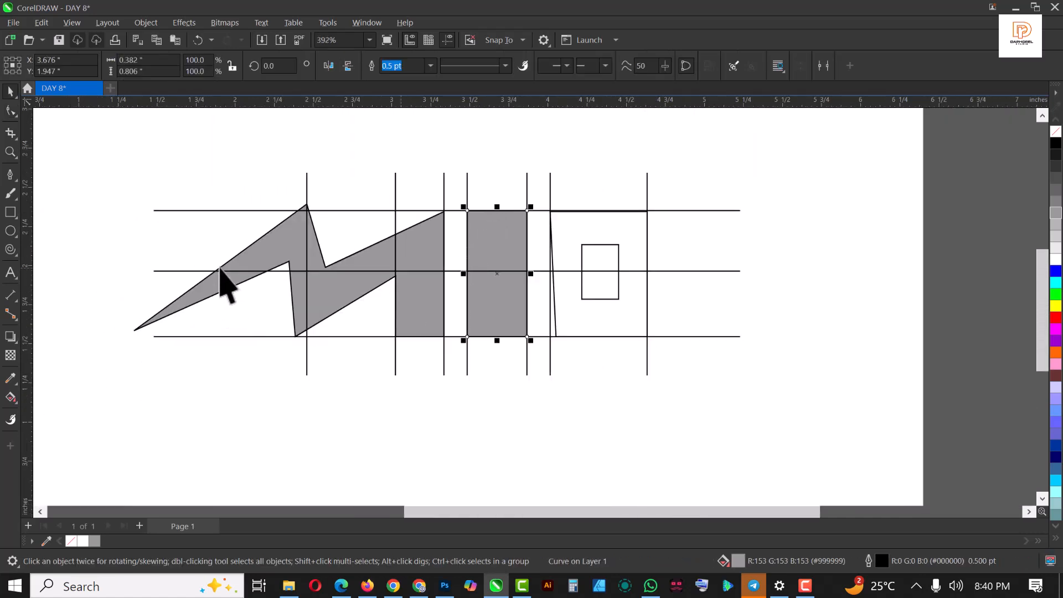
- Move the M's pointed left tip node onto the left end of the bottom guide line
scroll(135, 331, up, 2)
click(153, 328)
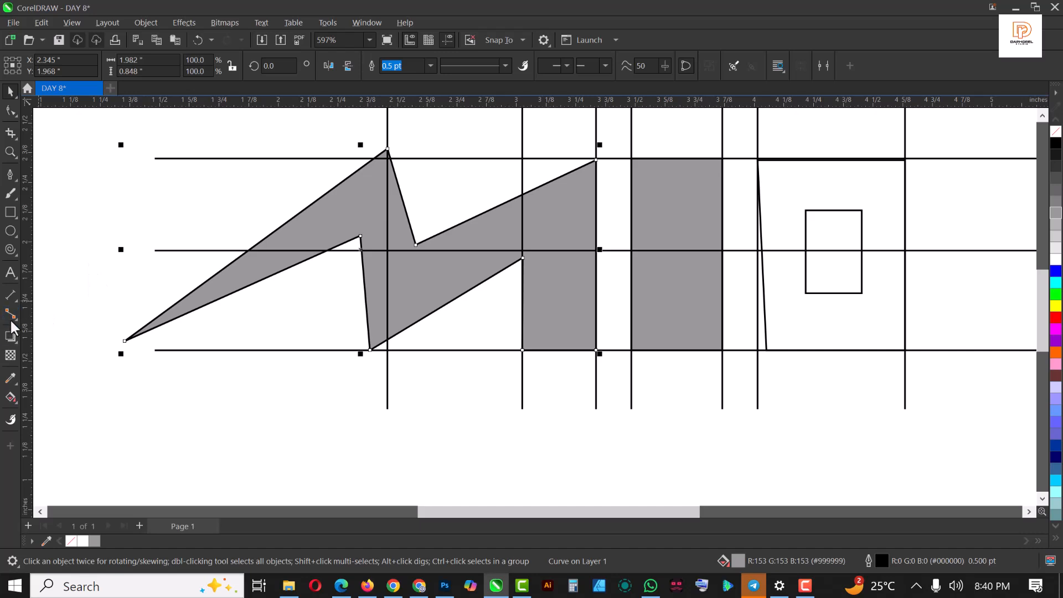
click(11, 108)
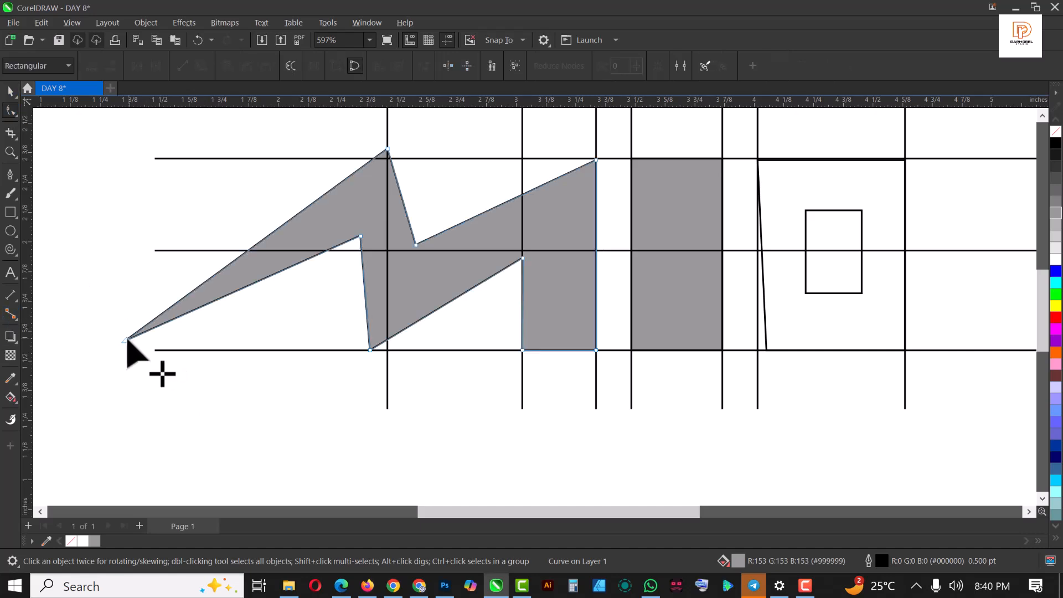
drag(125, 342, 158, 354)
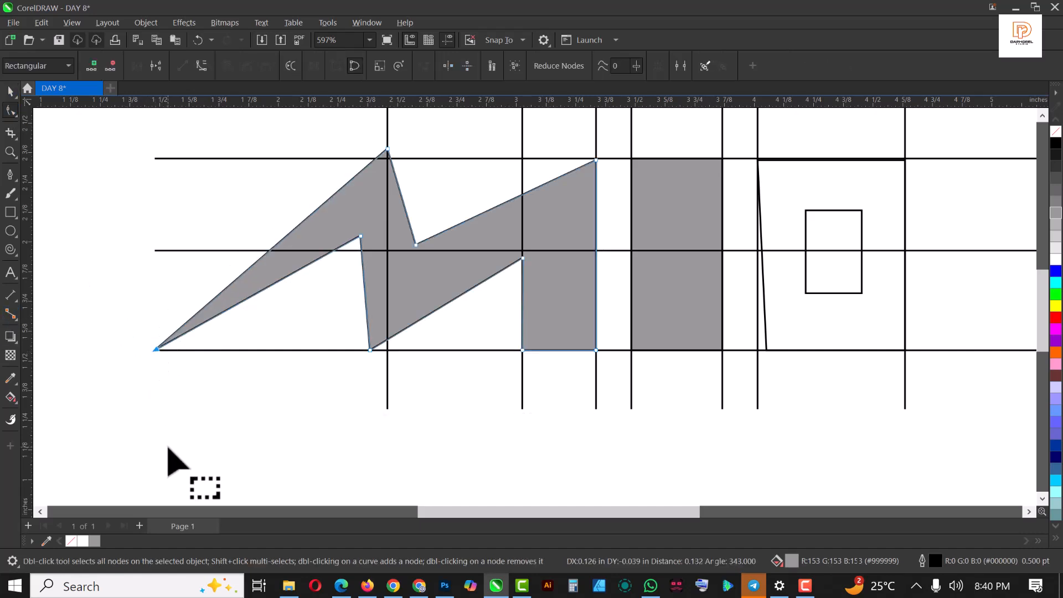
- Fill the outer shape of the O with grey #999999
scroll(191, 332, down, 2)
scroll(191, 332, down, 1)
scroll(437, 304, up, 5)
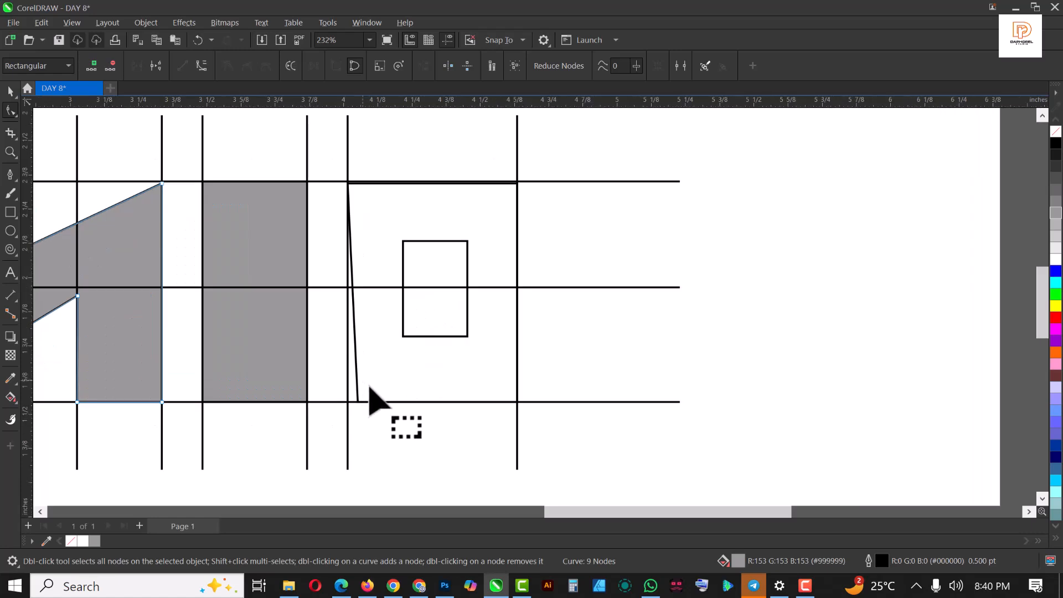
click(370, 401)
key(space)
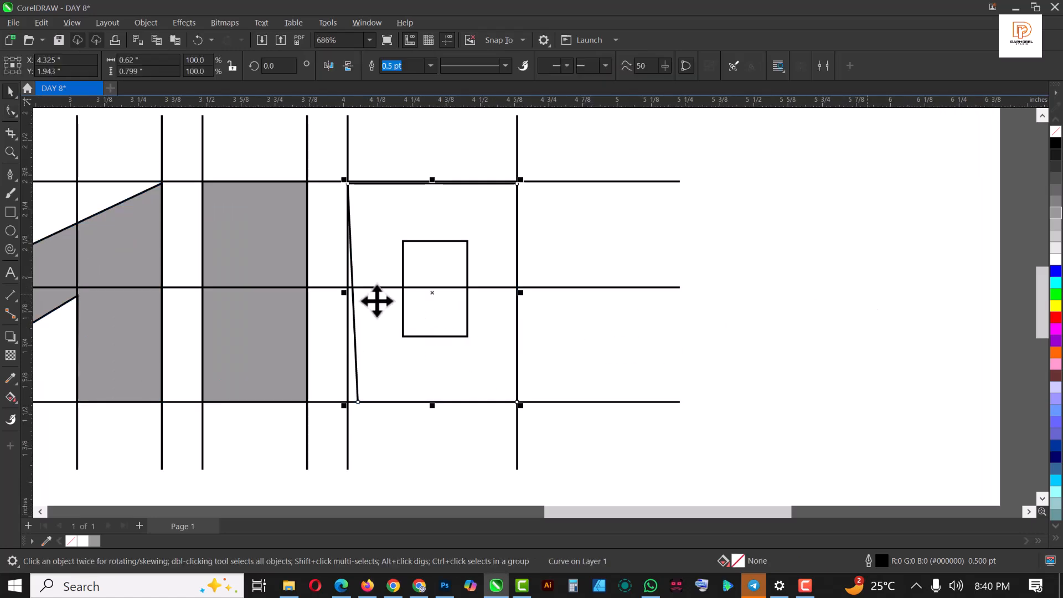
click(1057, 213)
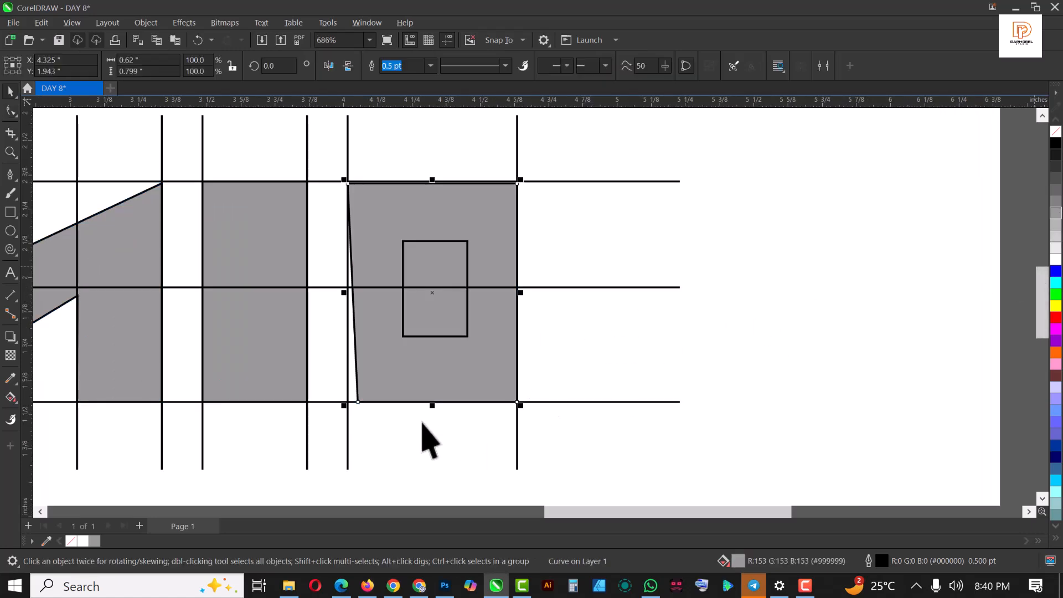
- Move the O's bottom-left corner node left along the bottom guide line to the vertical guide, straightening the letter's left side
scroll(360, 396, up, 2)
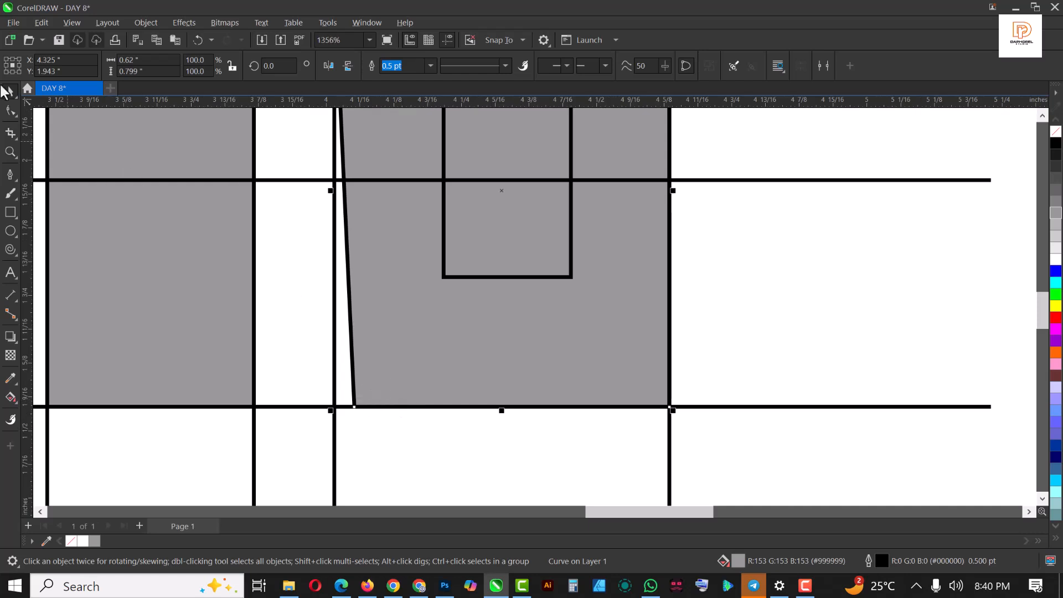
key(space)
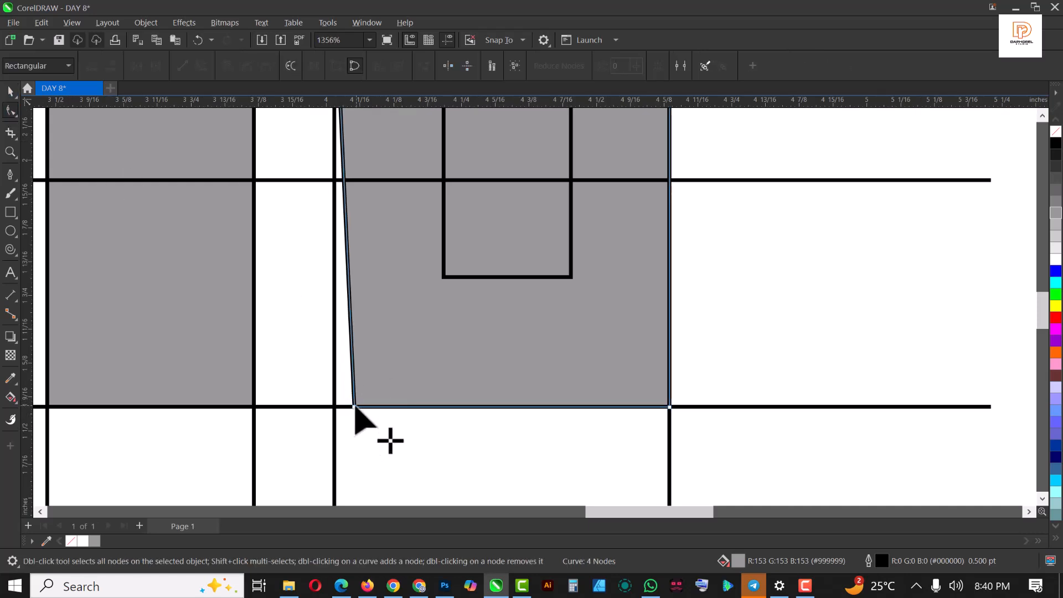
drag(334, 406, 333, 408)
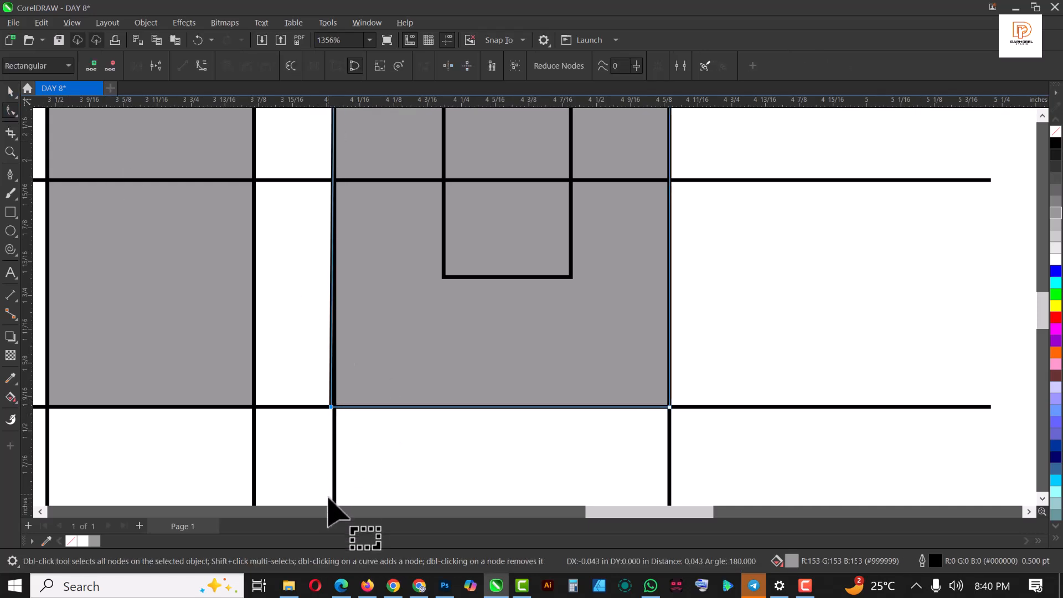
scroll(473, 363, down, 2)
scroll(501, 226, down, 1)
scroll(540, 434, up, 2)
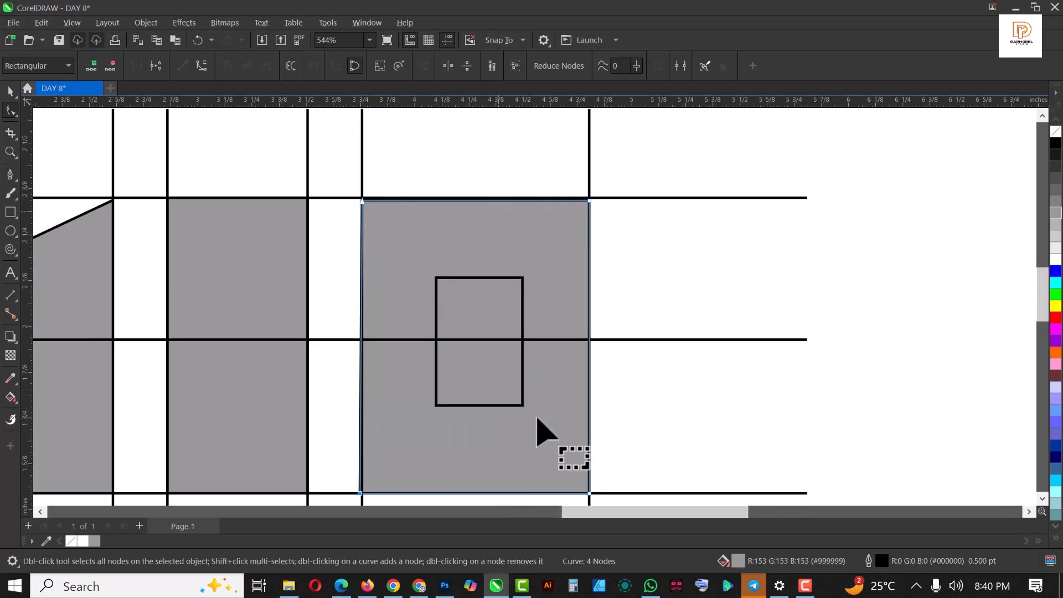
- Raise the top corner nodes of the O's outer shape onto the top guide line
scroll(534, 340, down, 3)
key(space)
click(505, 367)
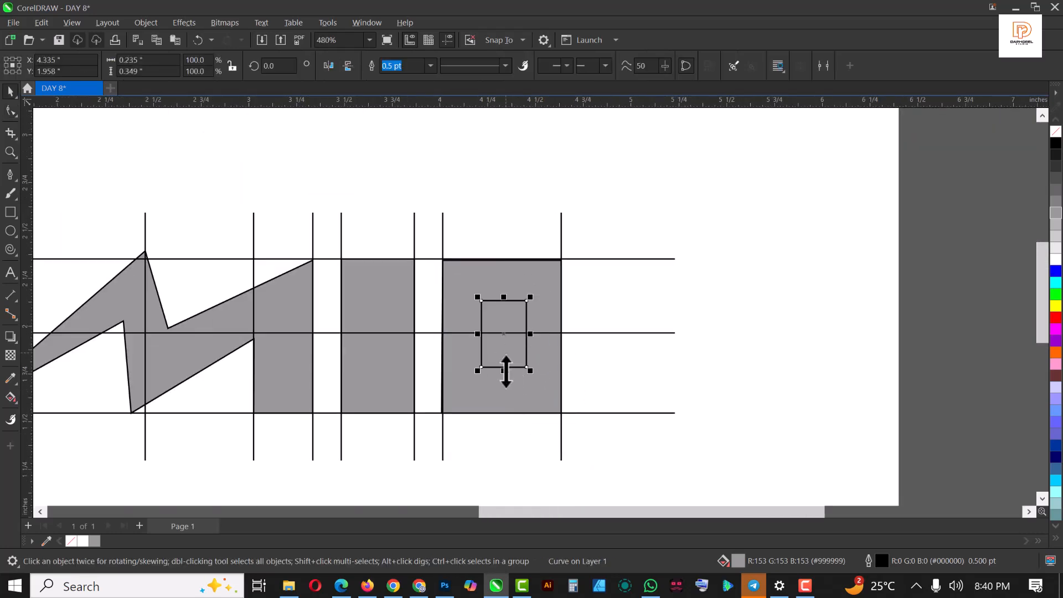
scroll(510, 325, up, 2)
scroll(507, 318, up, 1)
scroll(505, 315, down, 3)
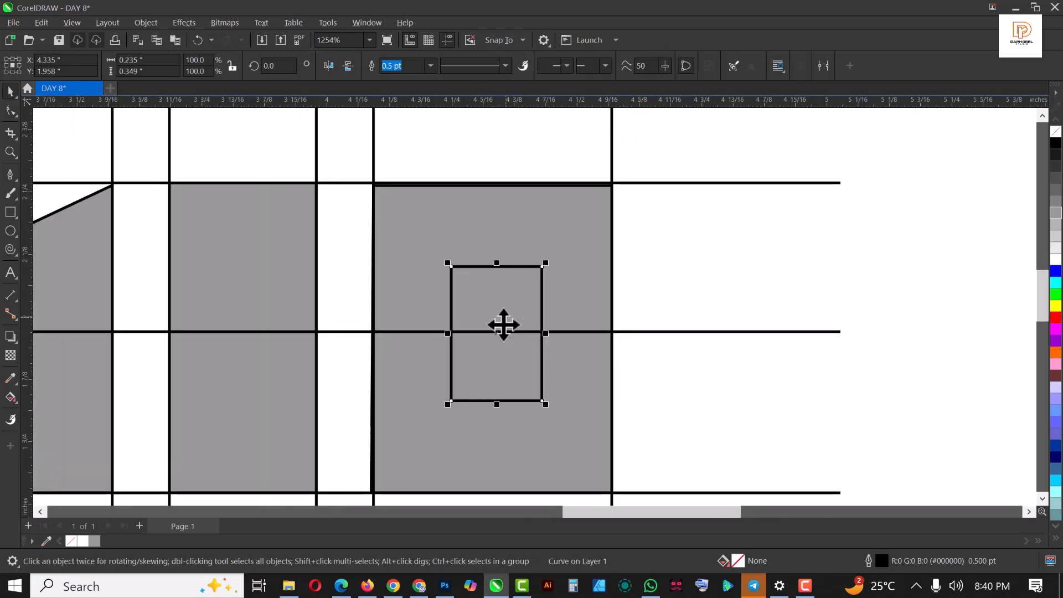
scroll(508, 275, up, 2)
scroll(392, 257, up, 4)
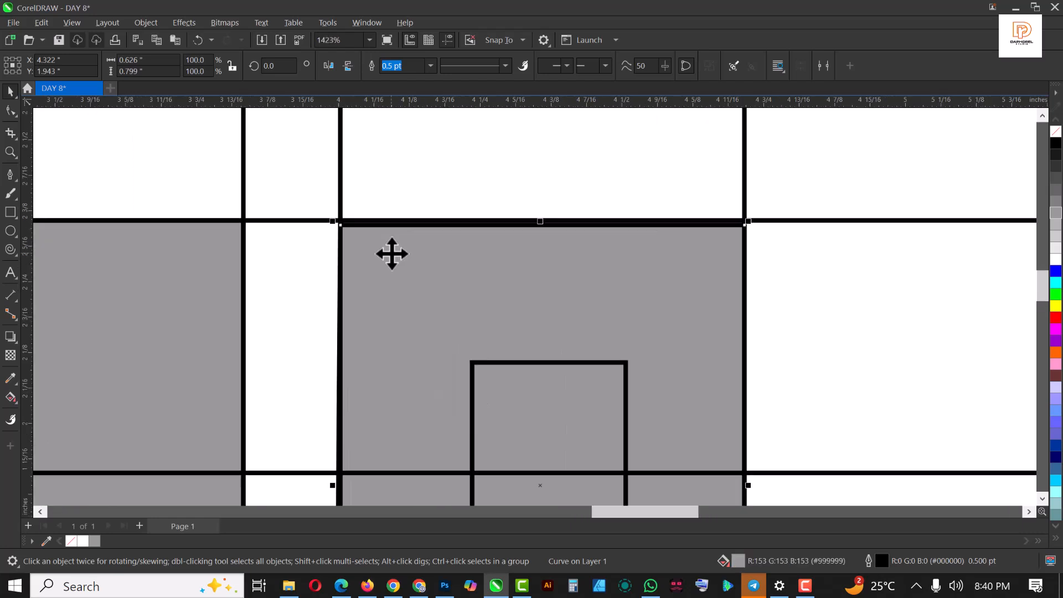
key(space)
drag(300, 185, 851, 248)
scroll(802, 228, up, 4)
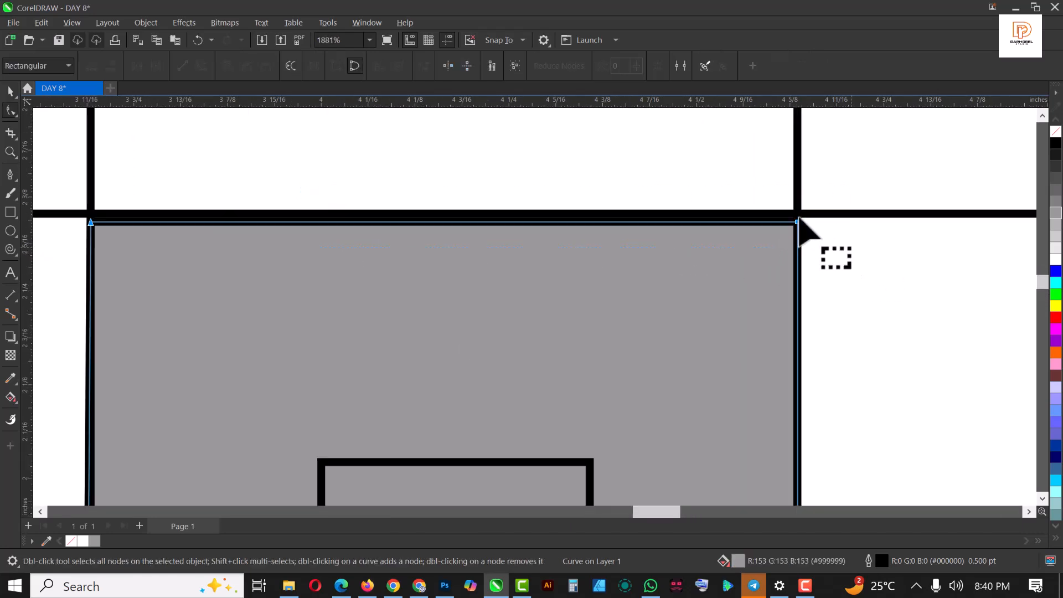
drag(792, 223, 794, 205)
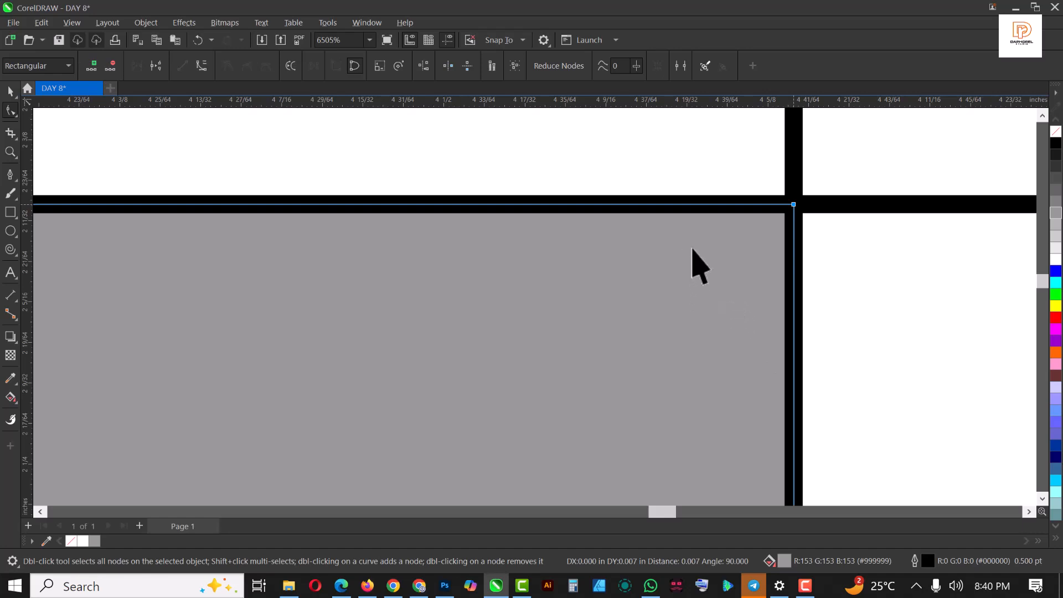
scroll(685, 243, down, 4)
scroll(685, 245, down, 11)
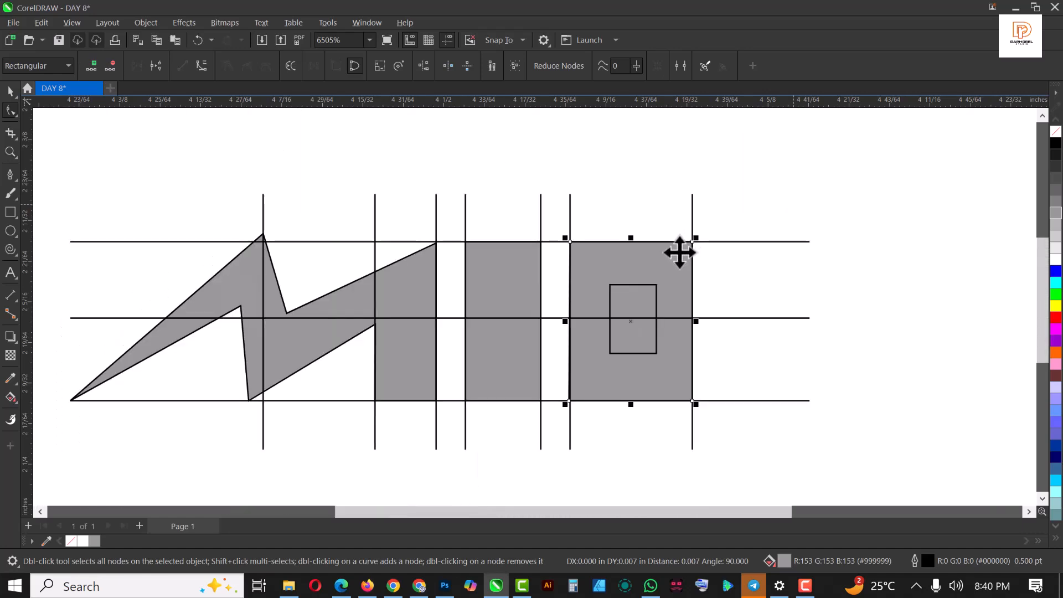
- Trim the inner rectangle out of the O's outer shape and delete the leftover rectangle
key(space)
scroll(650, 285, up, 2)
click(651, 250)
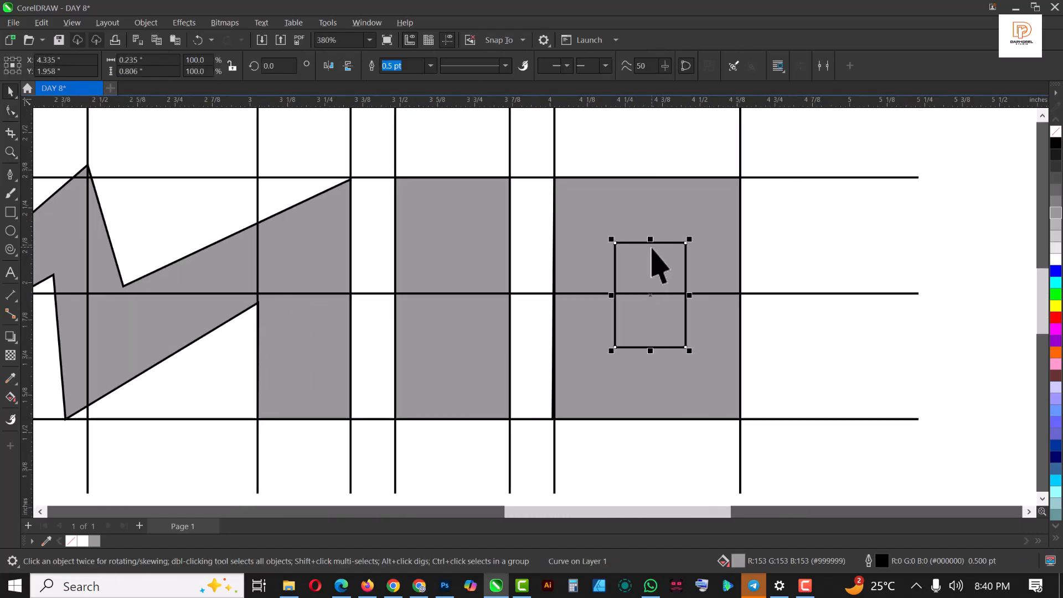
shift+click(664, 209)
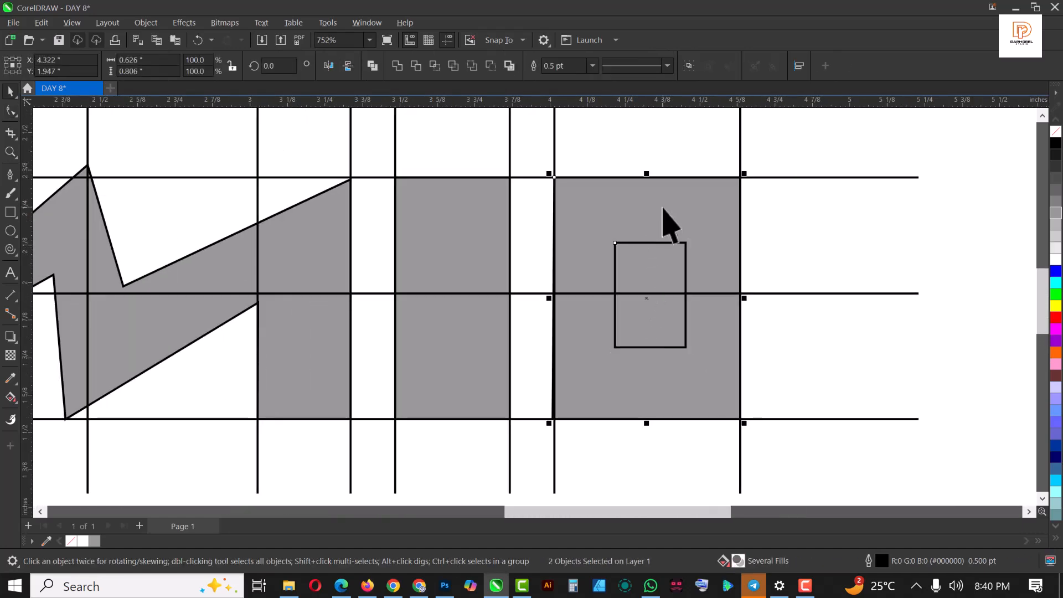
click(418, 64)
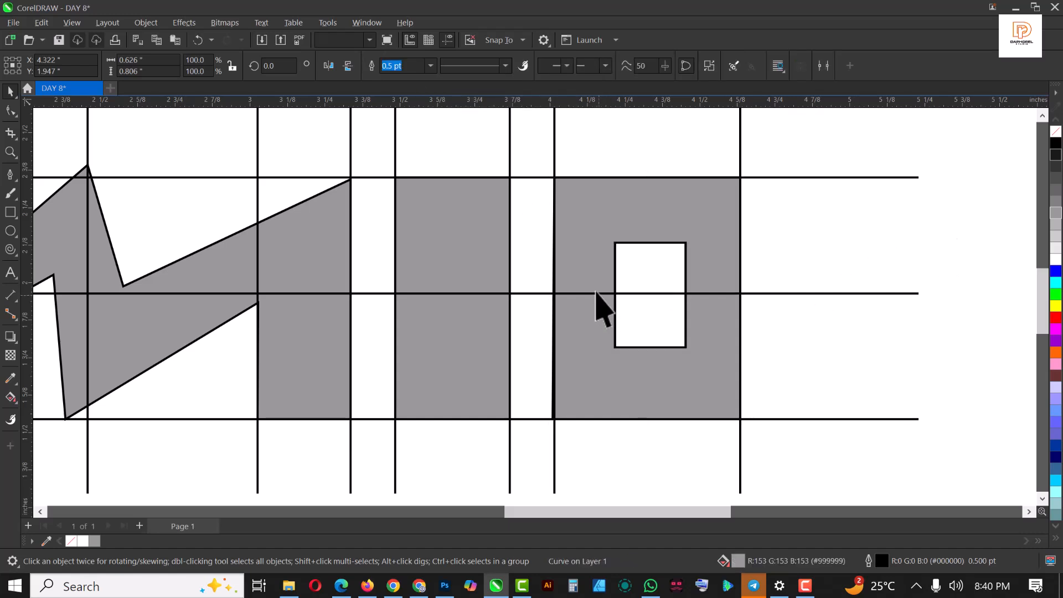
click(659, 268)
key(Escape)
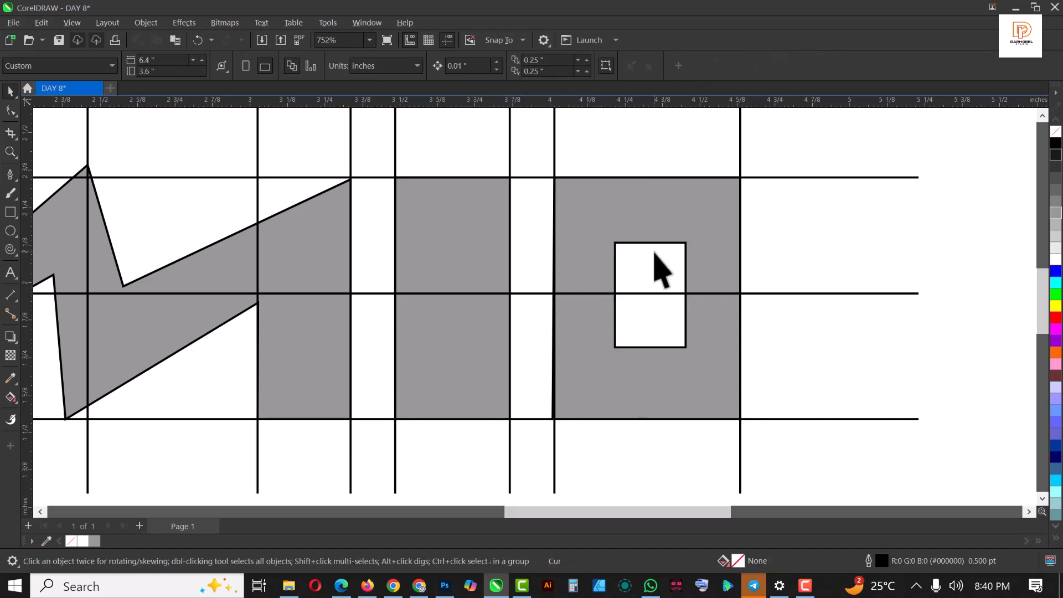
- Move the M's middle bottom node along the bottom guide line onto the vertical guide beneath its peak
scroll(654, 260, down, 2)
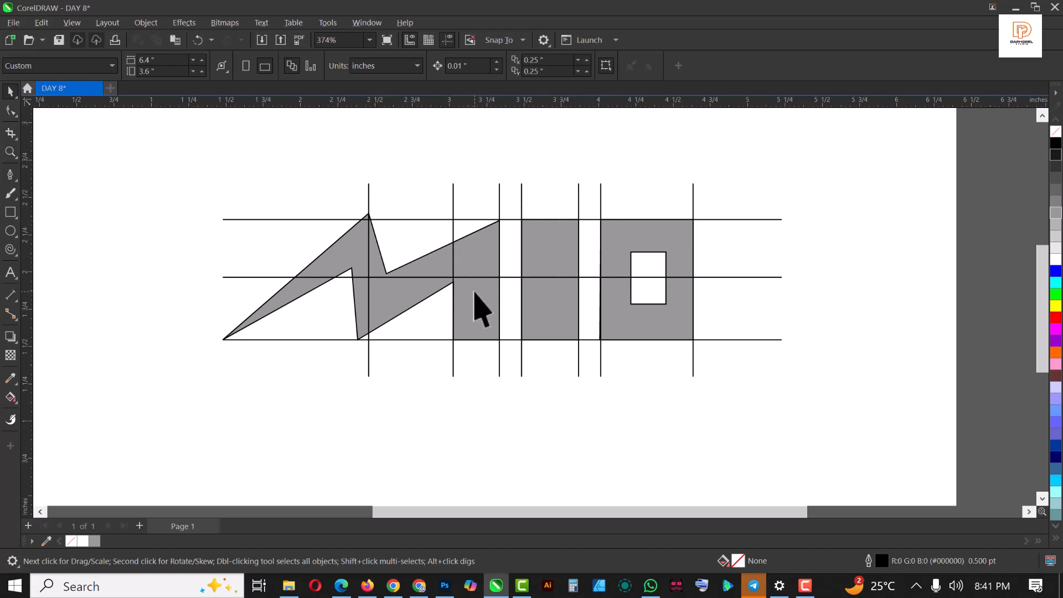
scroll(475, 306, up, 1)
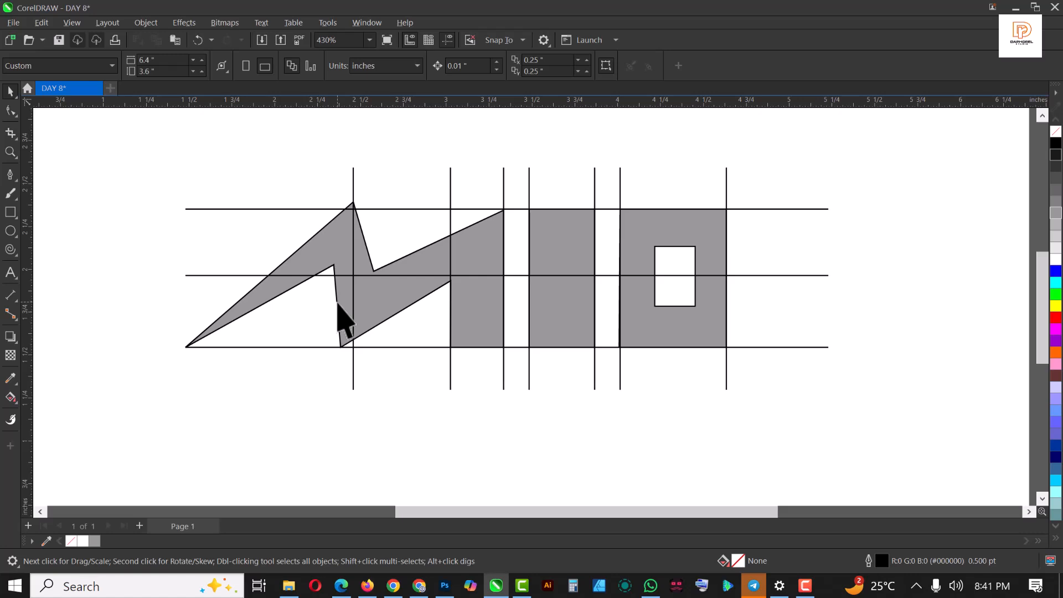
click(363, 332)
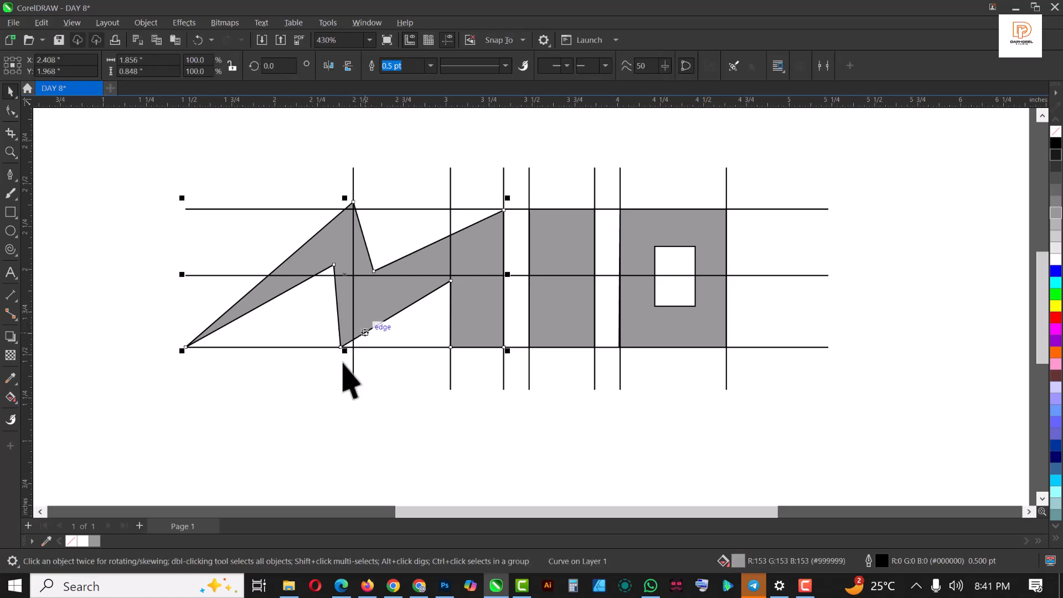
scroll(342, 349, up, 4)
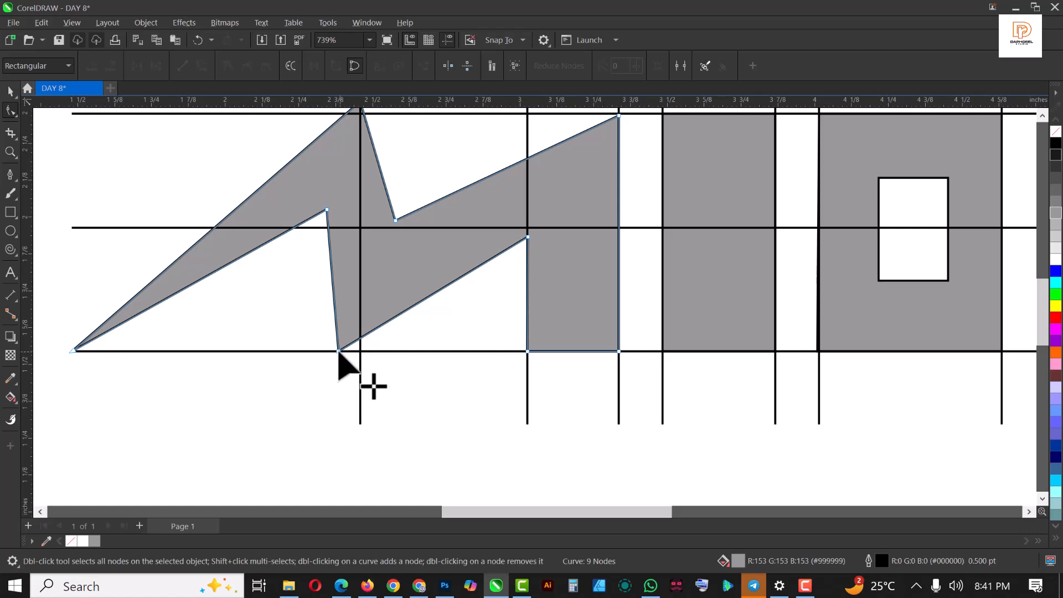
drag(338, 351, 361, 351)
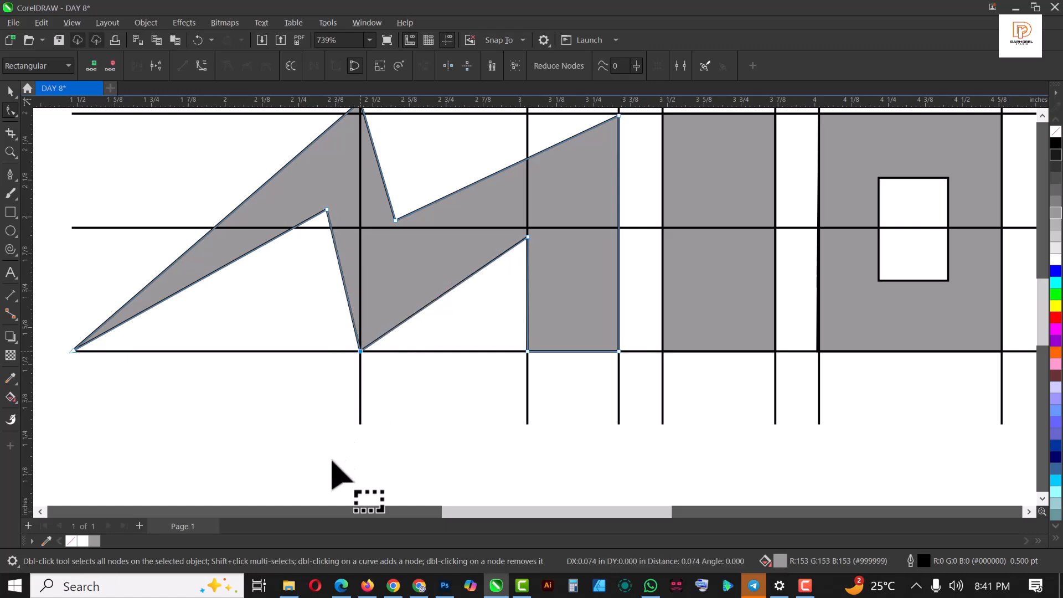
scroll(364, 306, down, 1)
key(space)
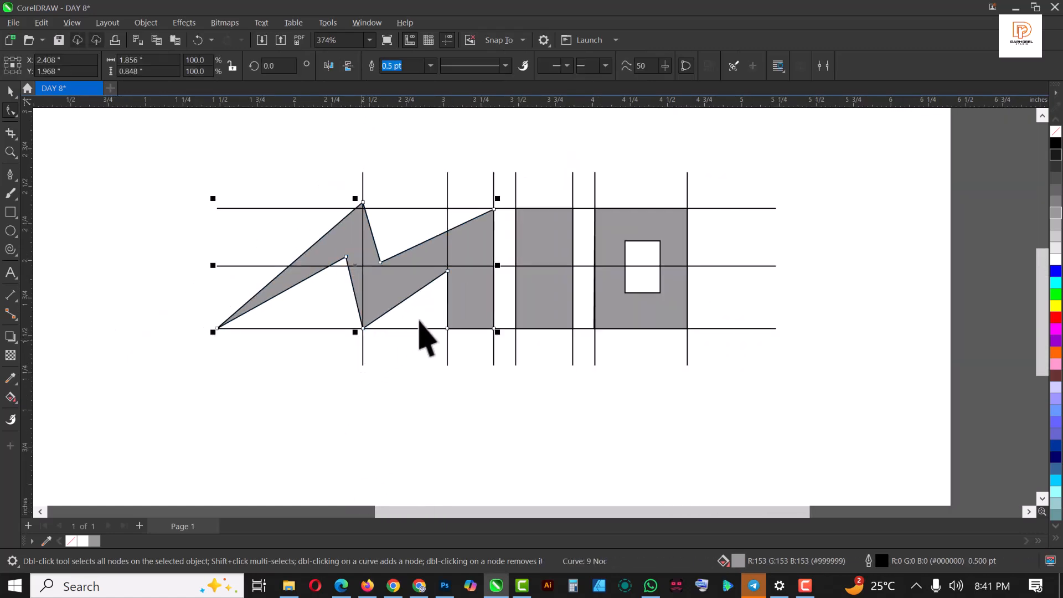
scroll(420, 332, down, 3)
scroll(481, 325, up, 2)
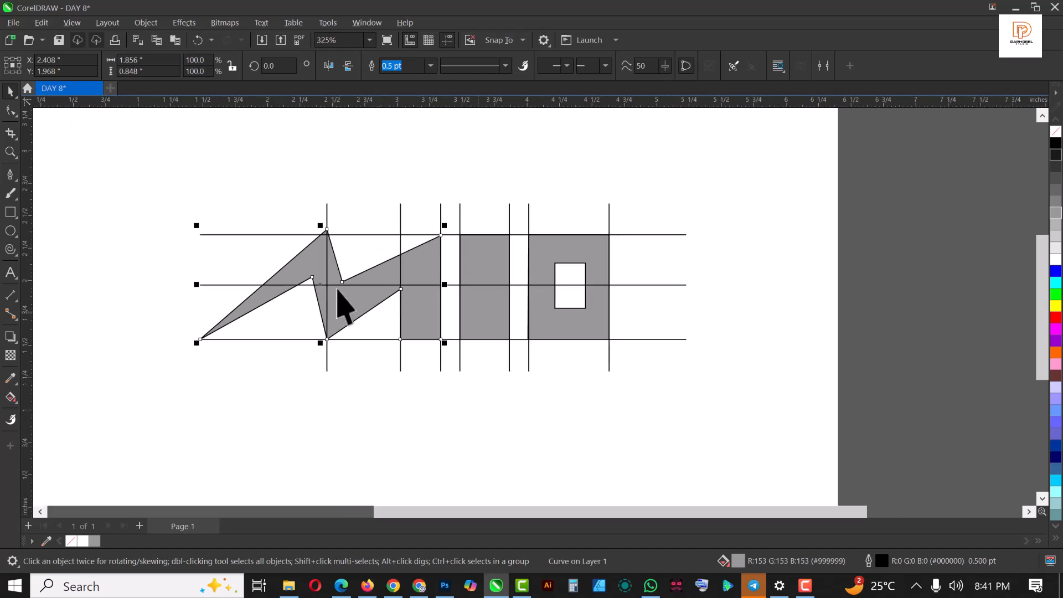
scroll(332, 304, up, 1)
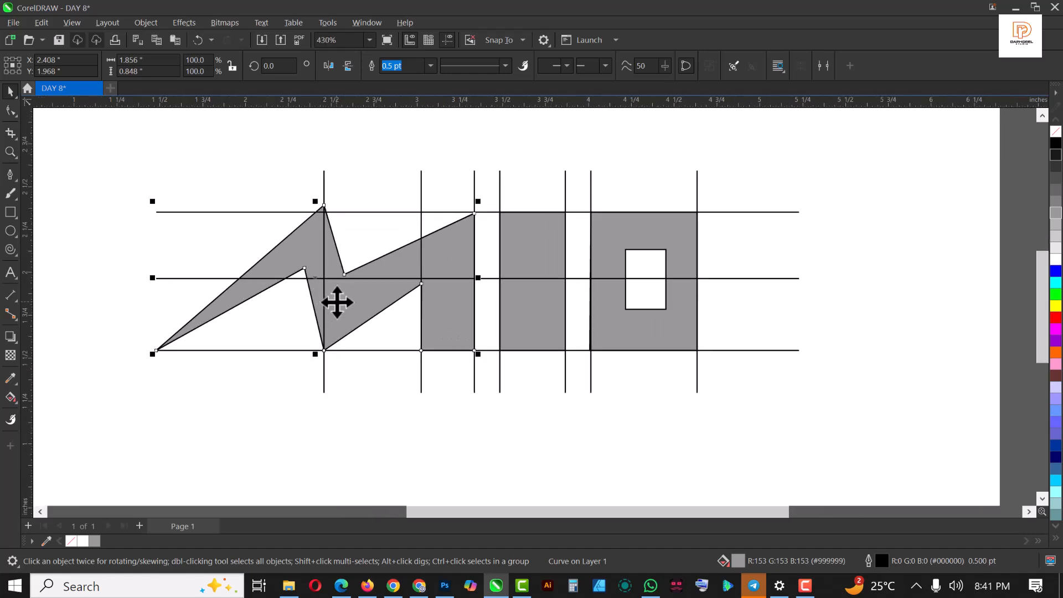
key(Escape)
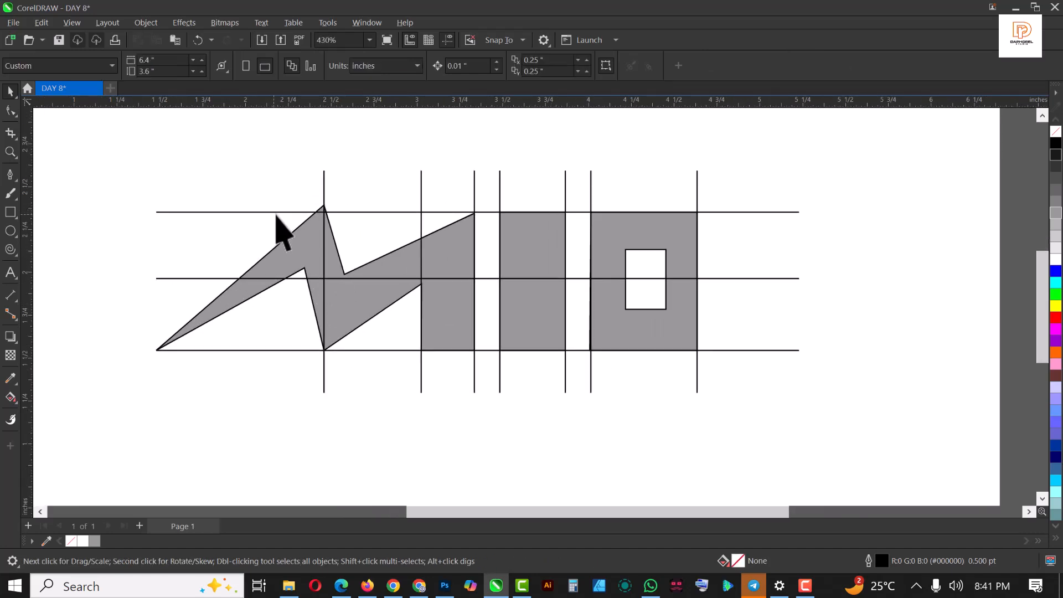
- Move the M, I and O together straight down, clear of the guide lines
click(316, 240)
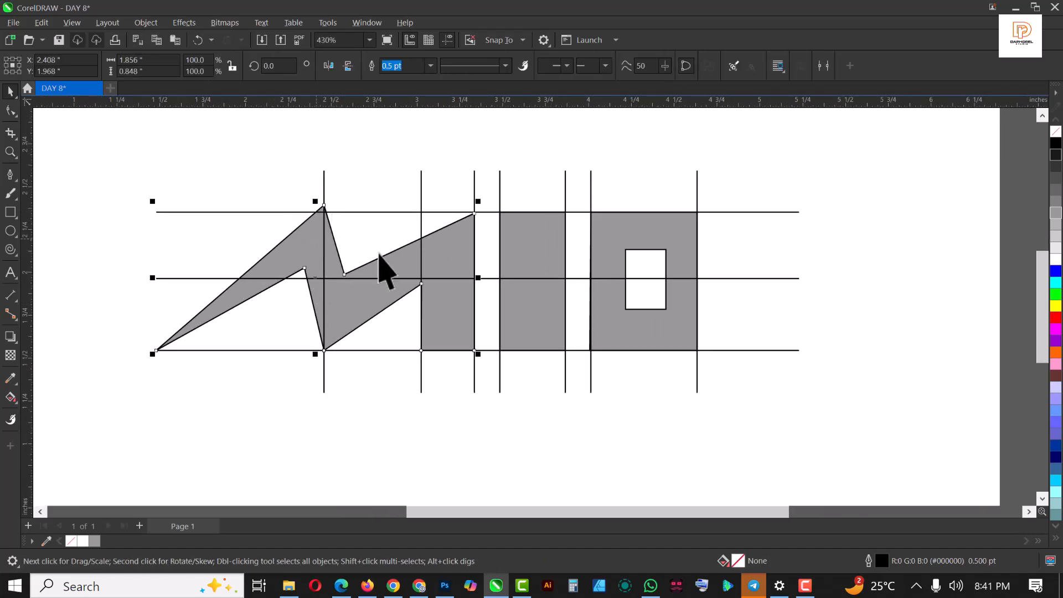
shift+click(539, 237)
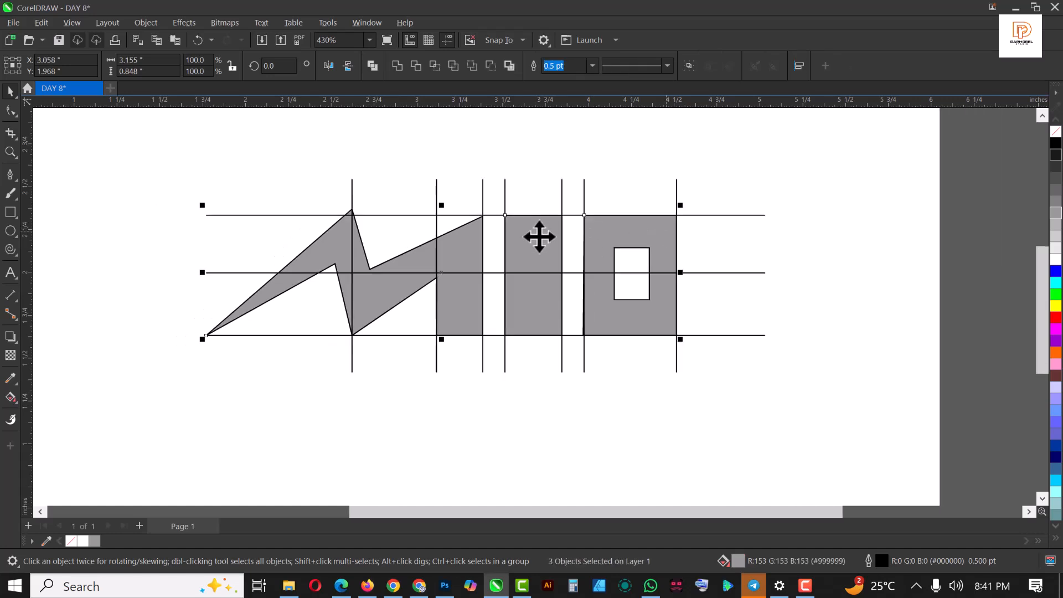
scroll(584, 238, down, 3)
drag(584, 238, 599, 327)
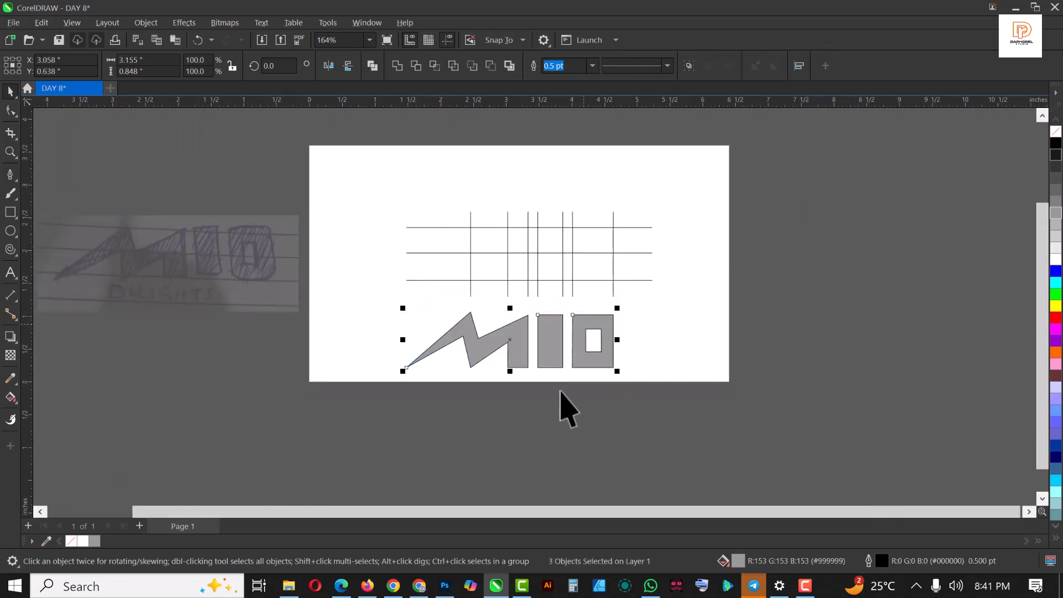
- Remove all the horizontal and vertical guide lines above the letters
scroll(529, 284, up, 2)
drag(575, 282, 325, 321)
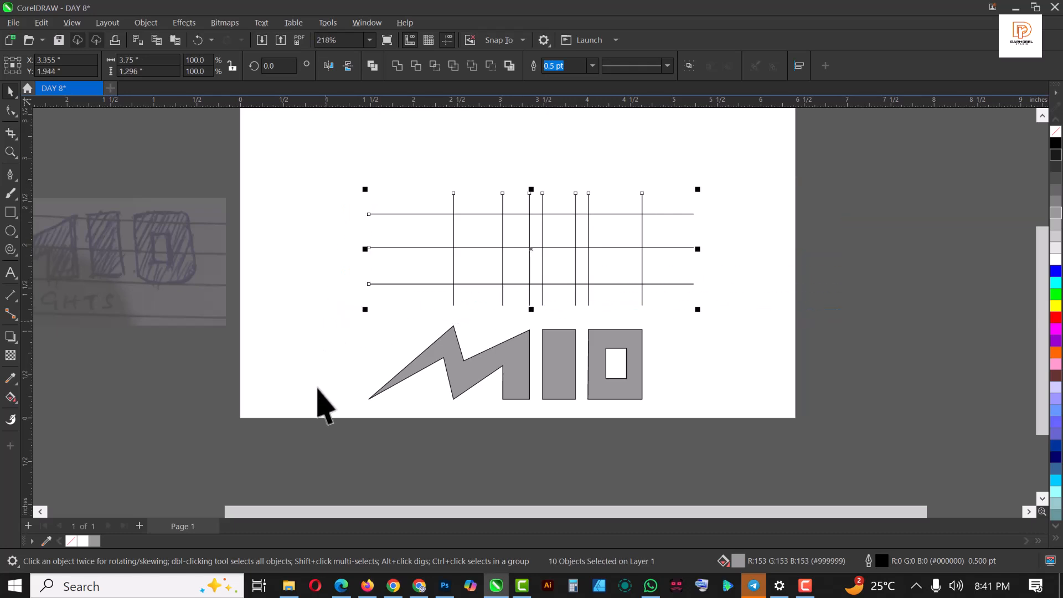
right_click(1055, 133)
- Set the outline of the M, I and O to None and weld them into one shape
drag(892, 289, 230, 444)
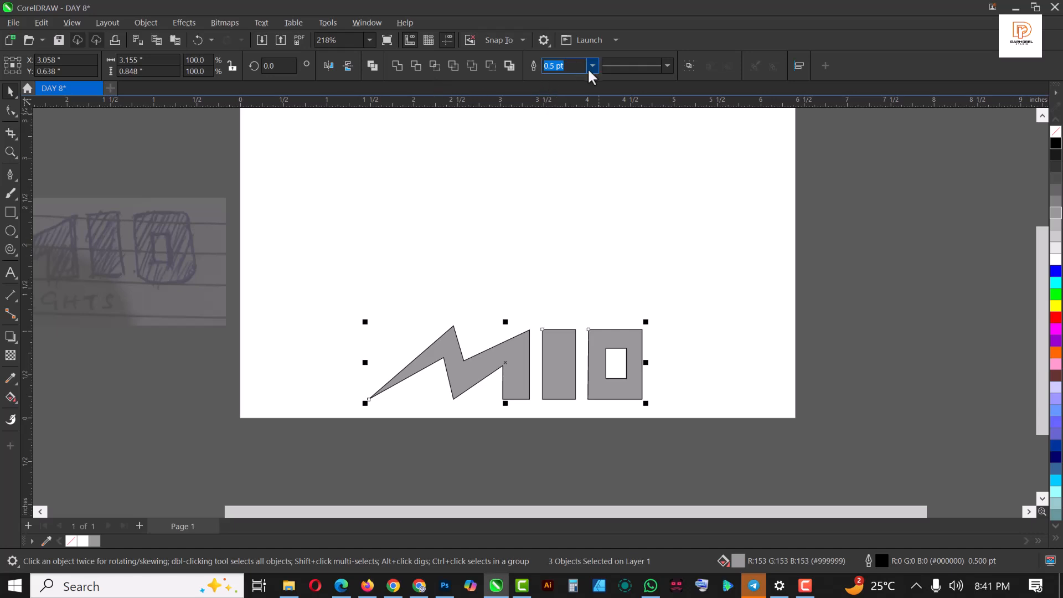
click(592, 66)
click(557, 85)
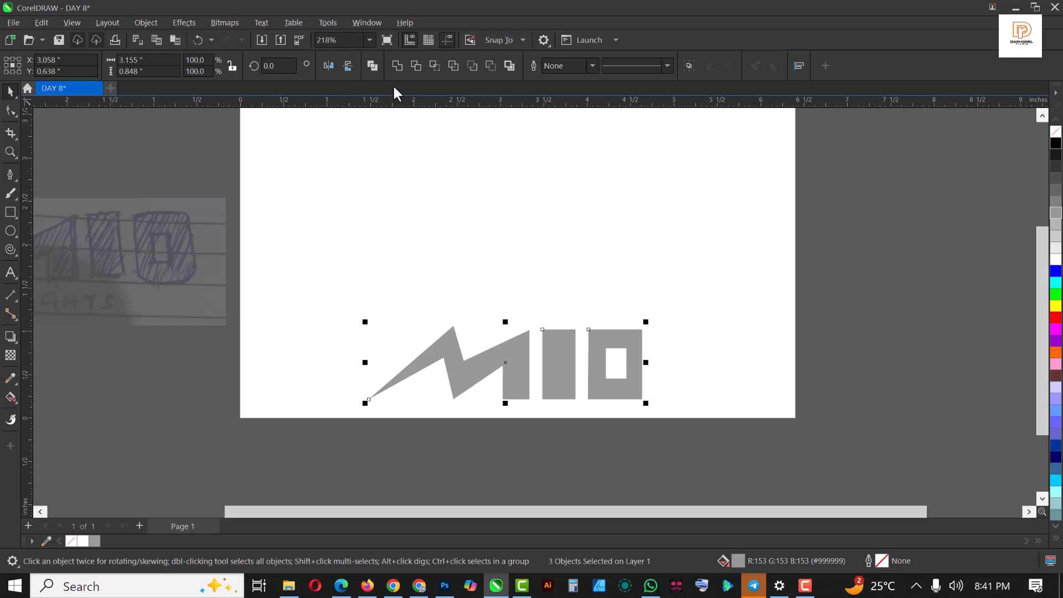
click(397, 66)
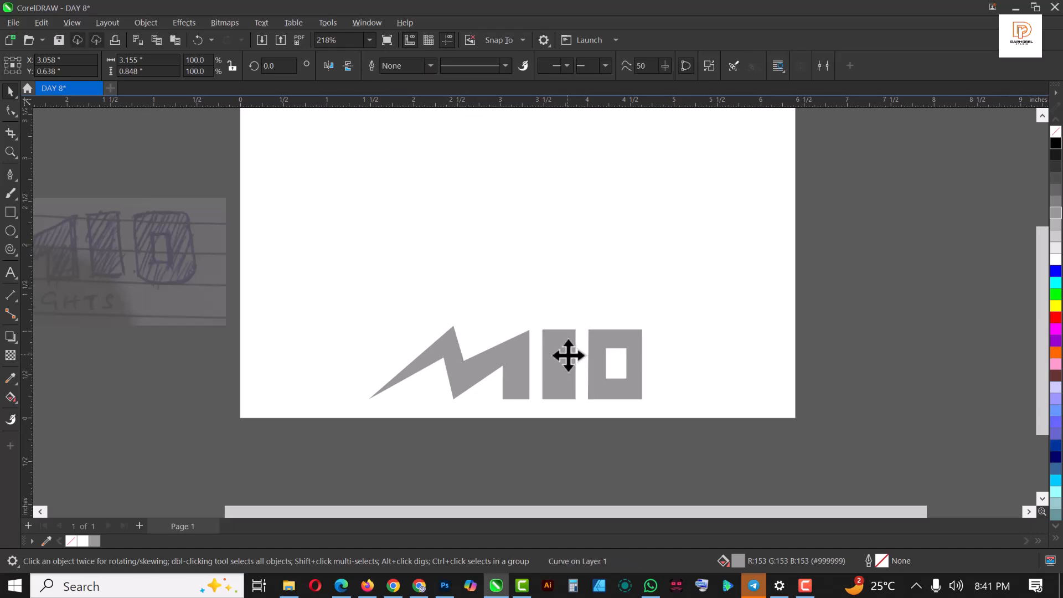
- Move the welded MIO shape back up and centre it on the page
drag(567, 334, 569, 211)
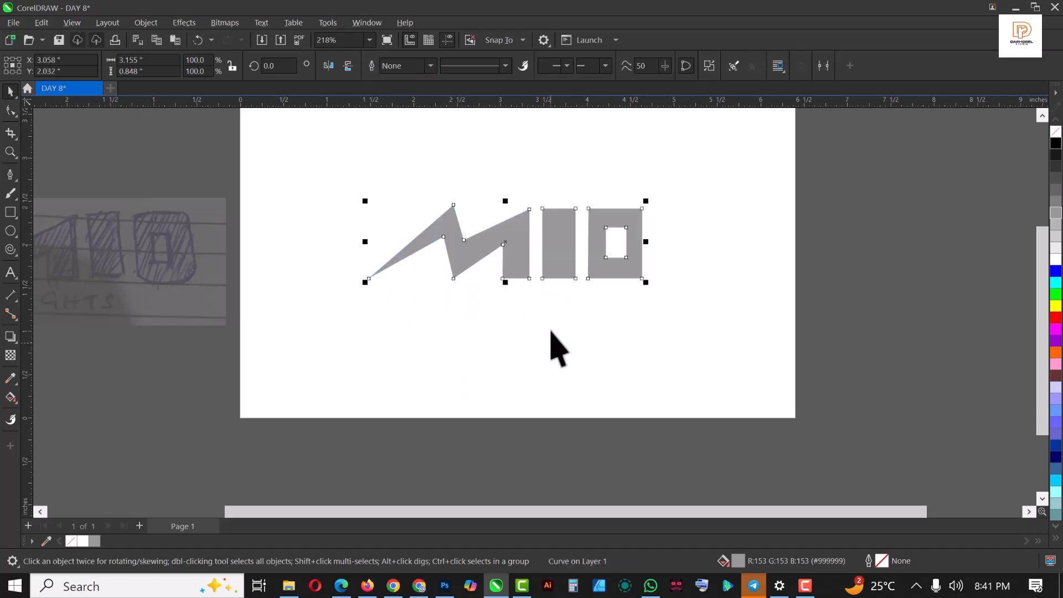
scroll(559, 327, up, 2)
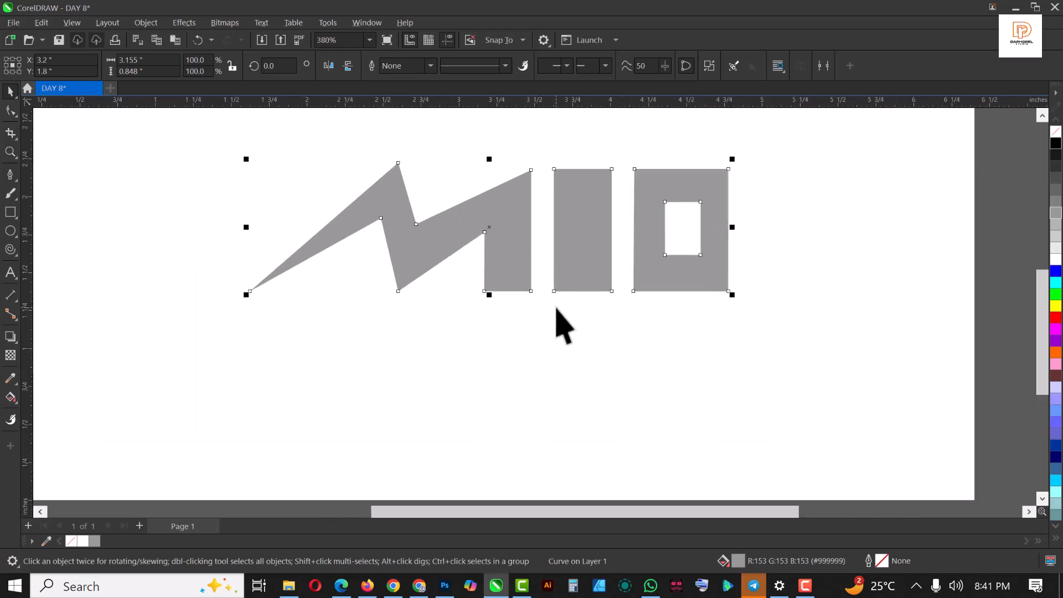
click(465, 280)
scroll(457, 305, down, 3)
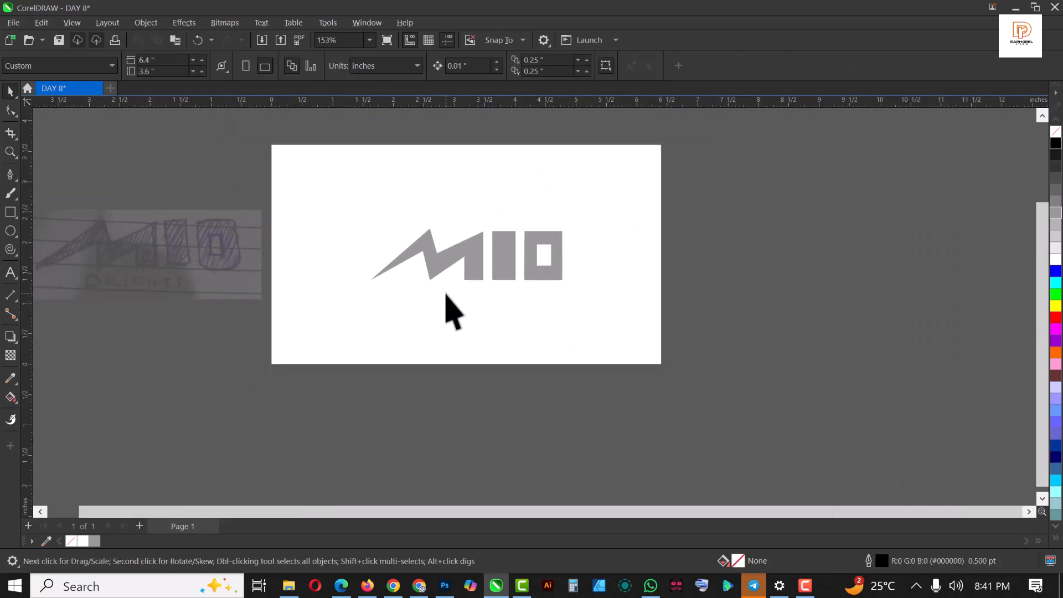
- Fill the welded MIO shape with red #FF0000
scroll(453, 311, up, 1)
scroll(462, 279, up, 2)
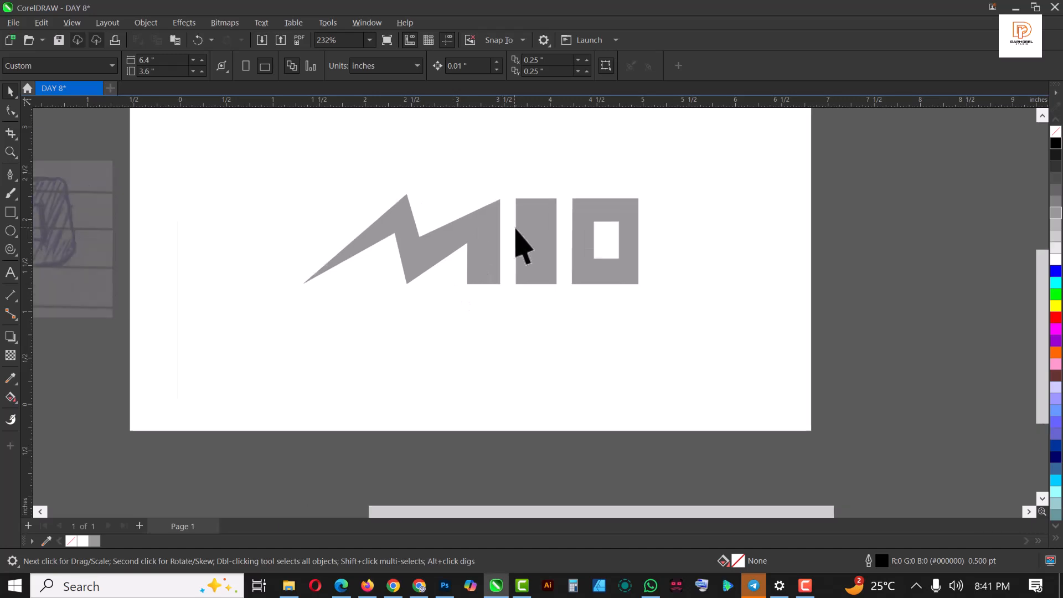
click(537, 253)
click(538, 251)
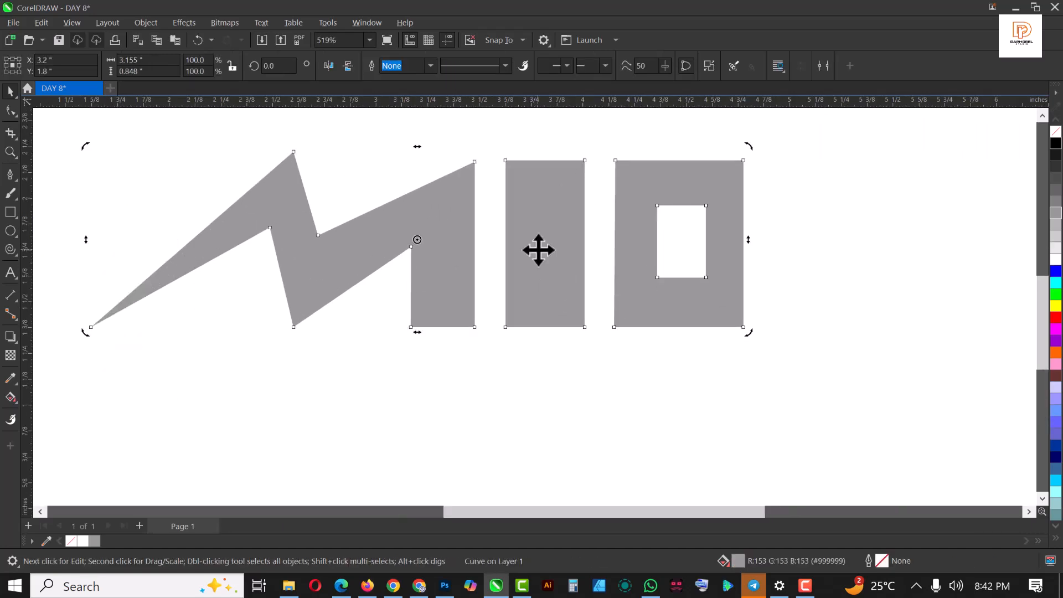
scroll(538, 250, down, 2)
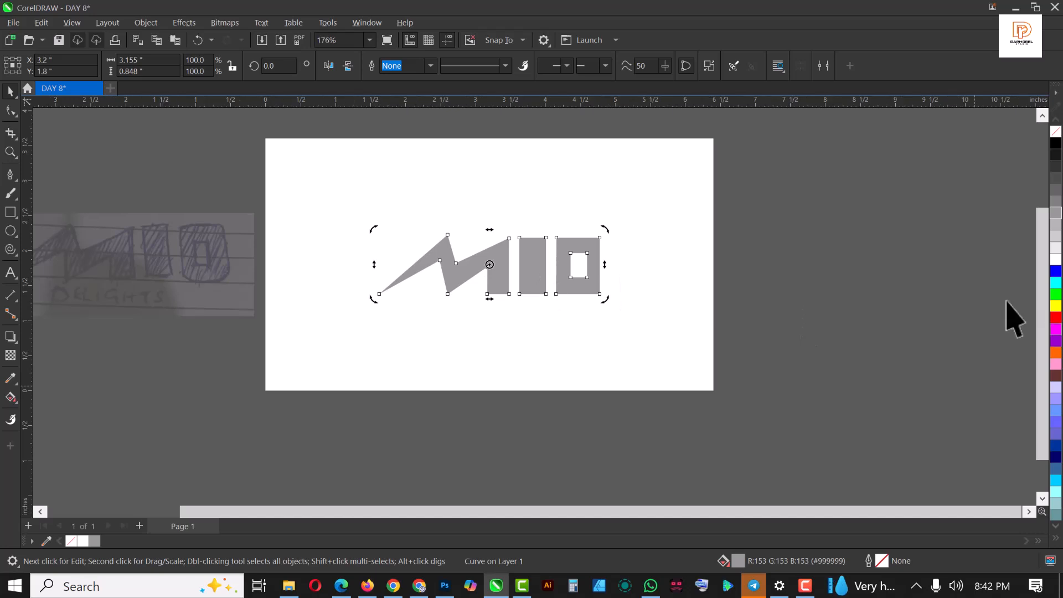
click(1055, 318)
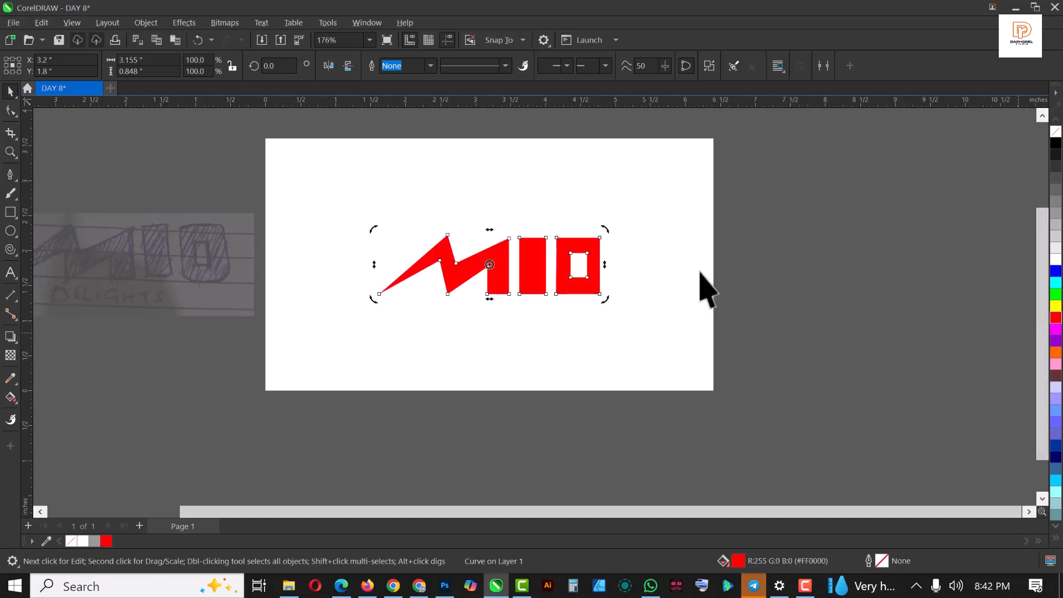
click(760, 246)
scroll(480, 284, up, 1)
click(486, 268)
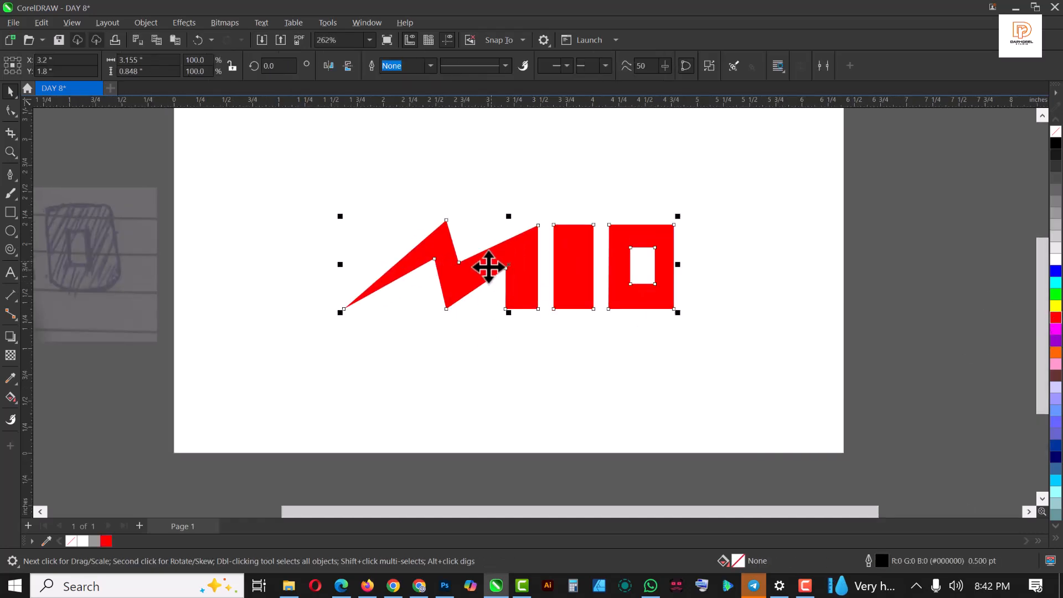
scroll(481, 275, down, 2)
scroll(496, 268, up, 1)
scroll(495, 268, up, 2)
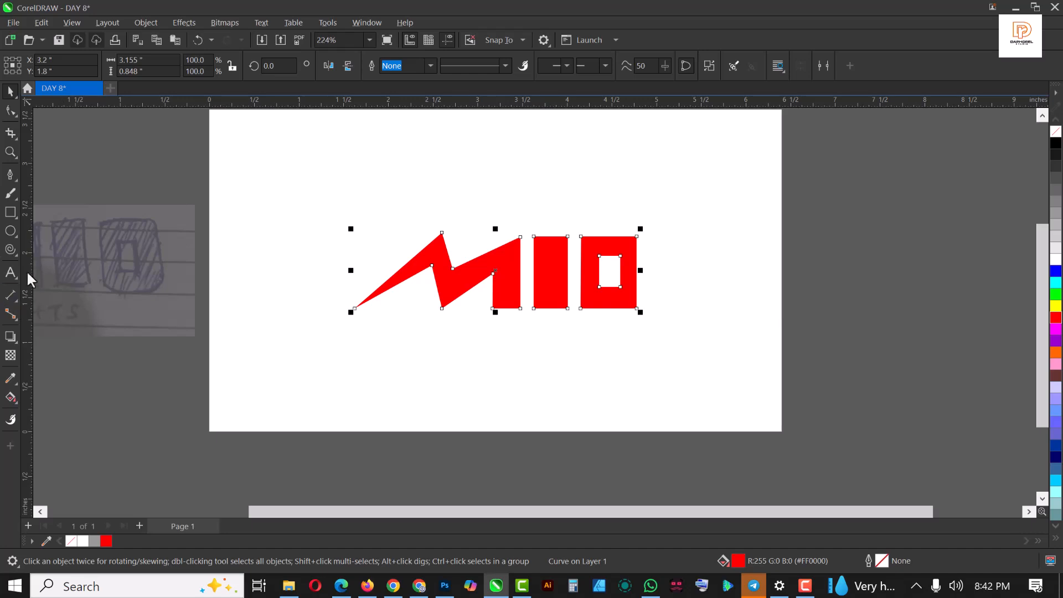
- Add the text "Food & Drinks" below the MIO letters in red Monument Extended
click(9, 274)
click(441, 352)
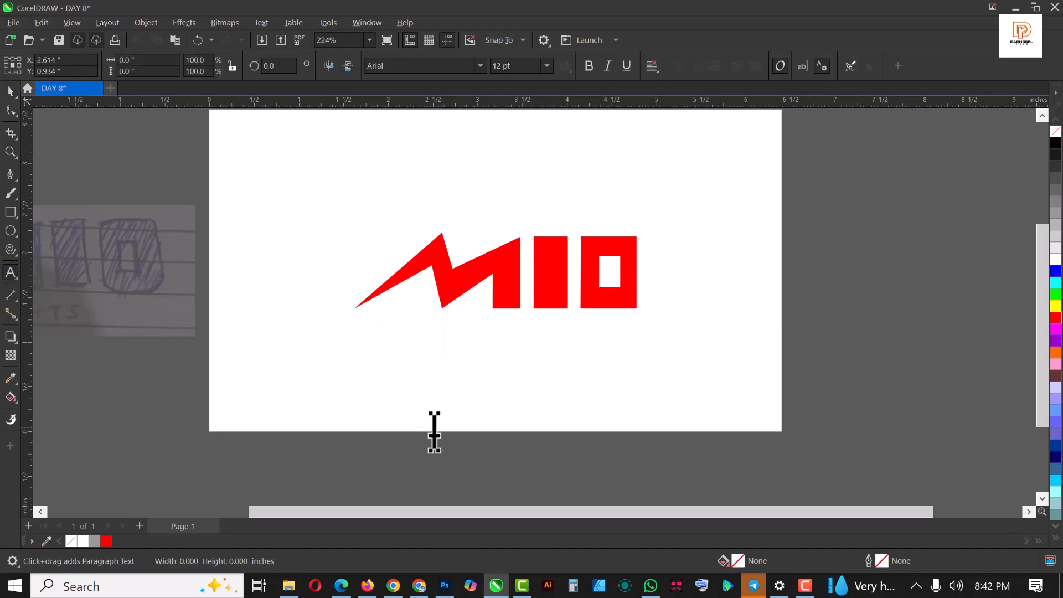
text(FOOD & DRINKS)
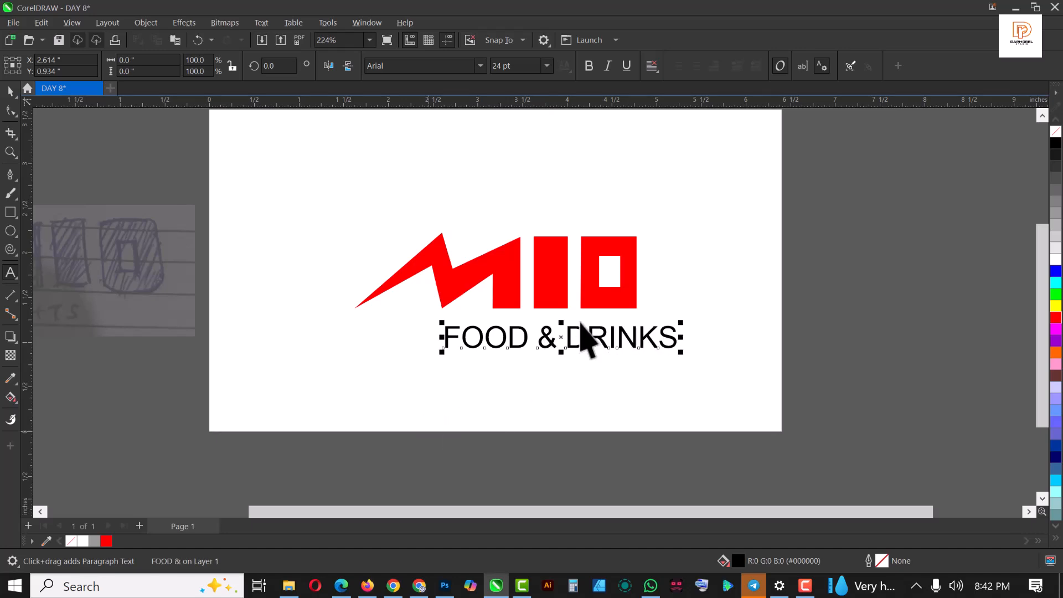
key(ctrl+space)
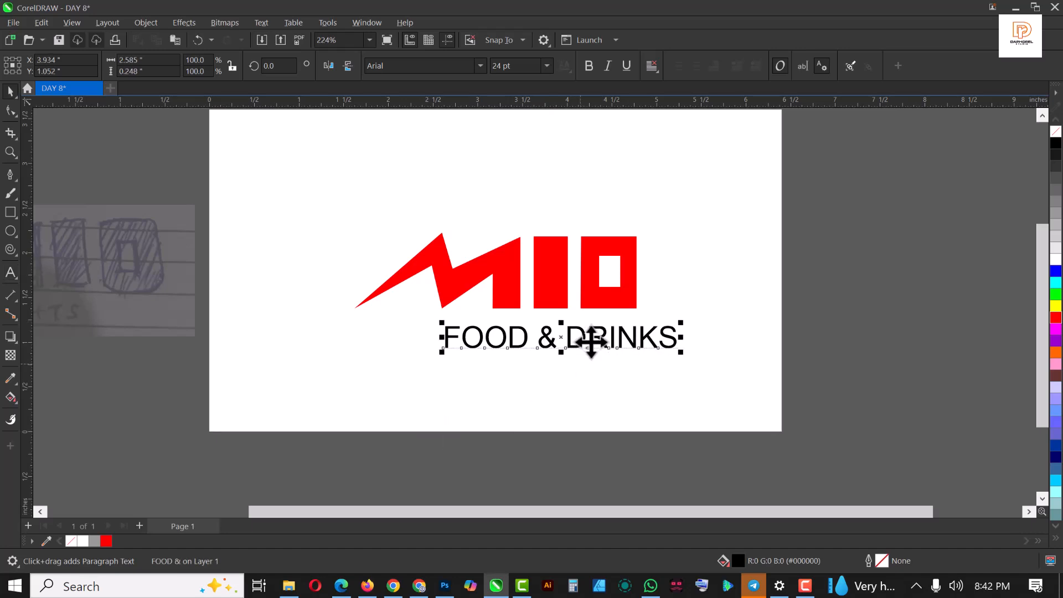
drag(598, 339, 560, 330)
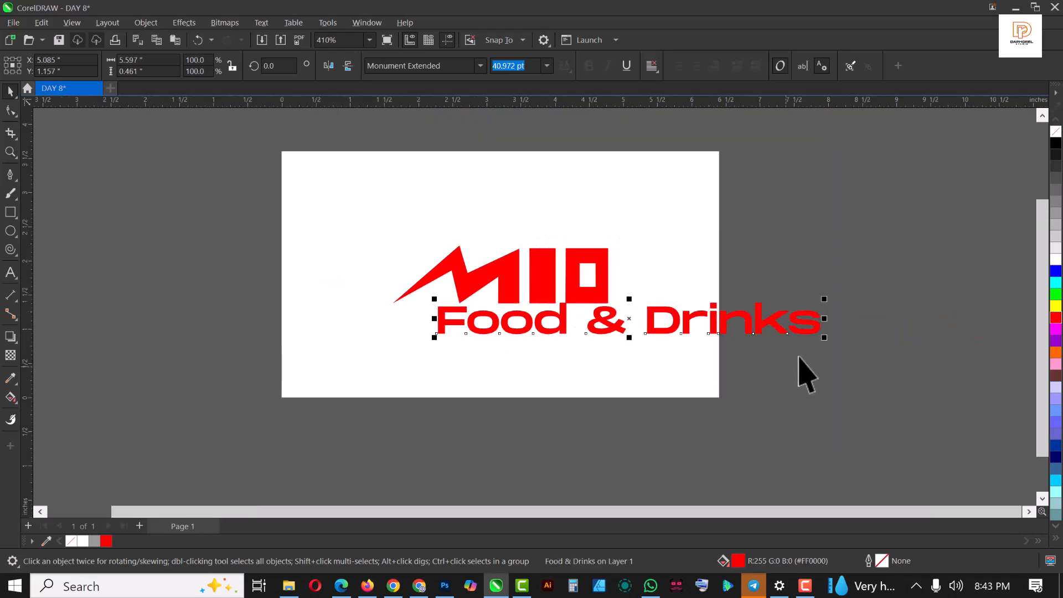
- Scale the Food & Drinks text down to about 18.7 pt and place it just below the MIO letters
drag(825, 337, 617, 365)
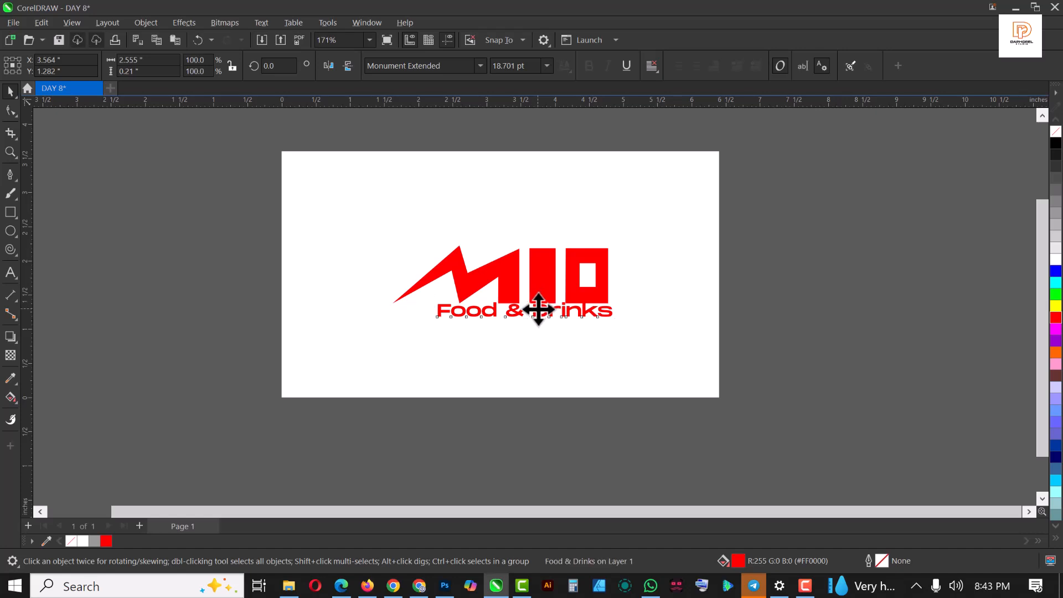
drag(538, 302, 542, 333)
scroll(551, 316, up, 1)
scroll(551, 313, up, 1)
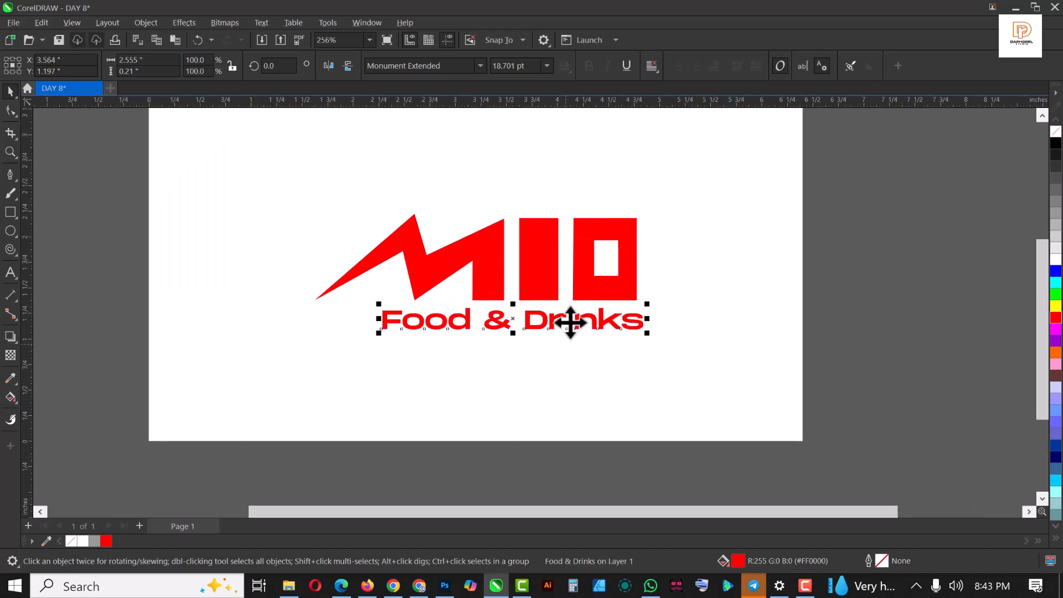
- Adjust the Food & Drinks text sideways so it sits balanced beneath the MIO letters
drag(572, 320, 558, 321)
scroll(474, 310, down, 2)
scroll(460, 332, up, 1)
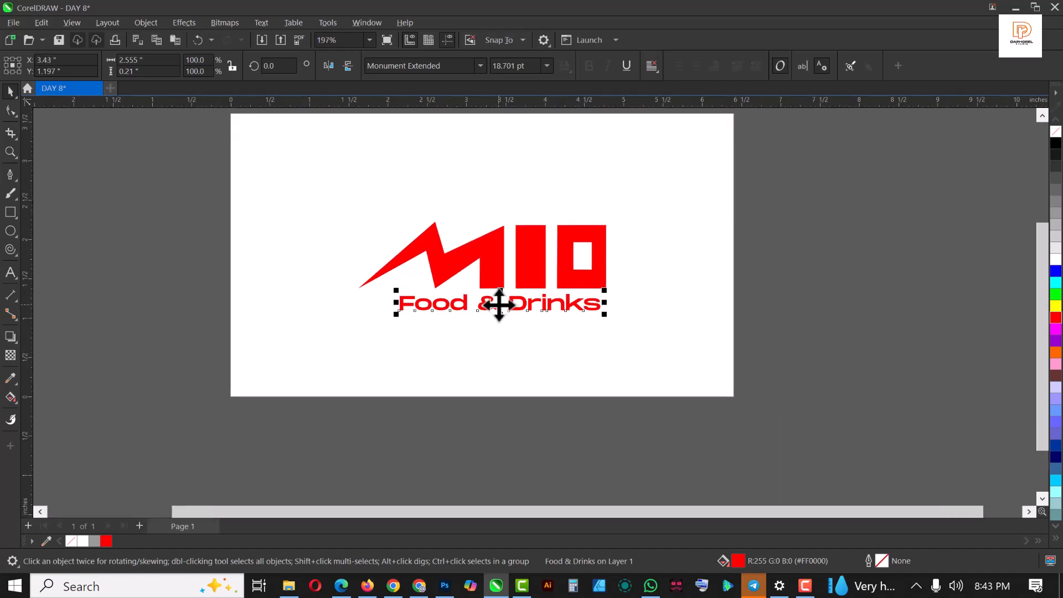
drag(498, 304, 491, 304)
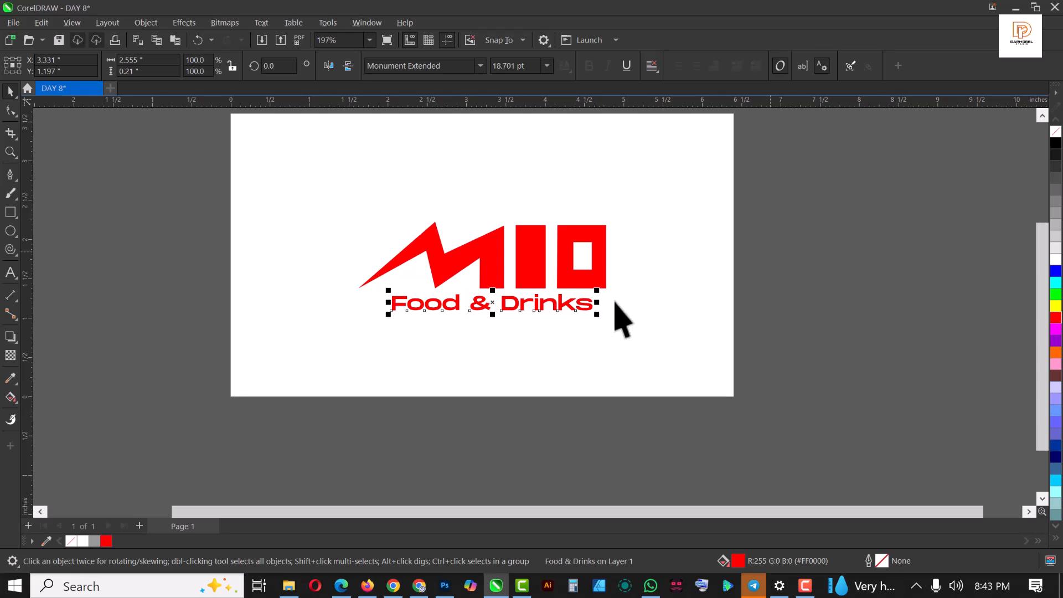
drag(576, 304, 581, 304)
click(786, 275)
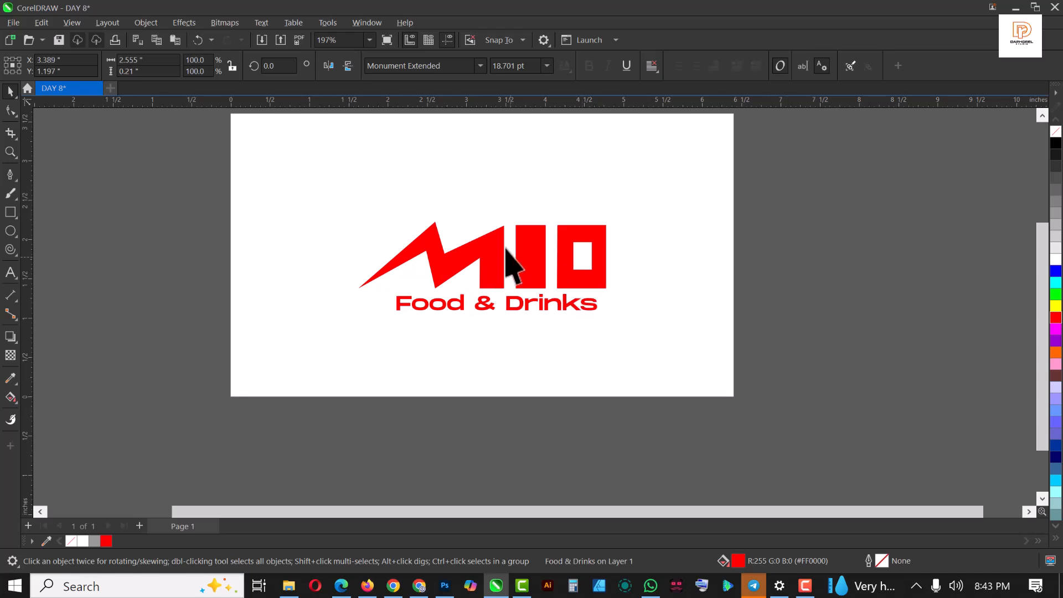
- Move the MIO shape and its Food & Drinks text together off the page, onto the empty area to its right
scroll(506, 252, down, 1)
scroll(496, 271, up, 1)
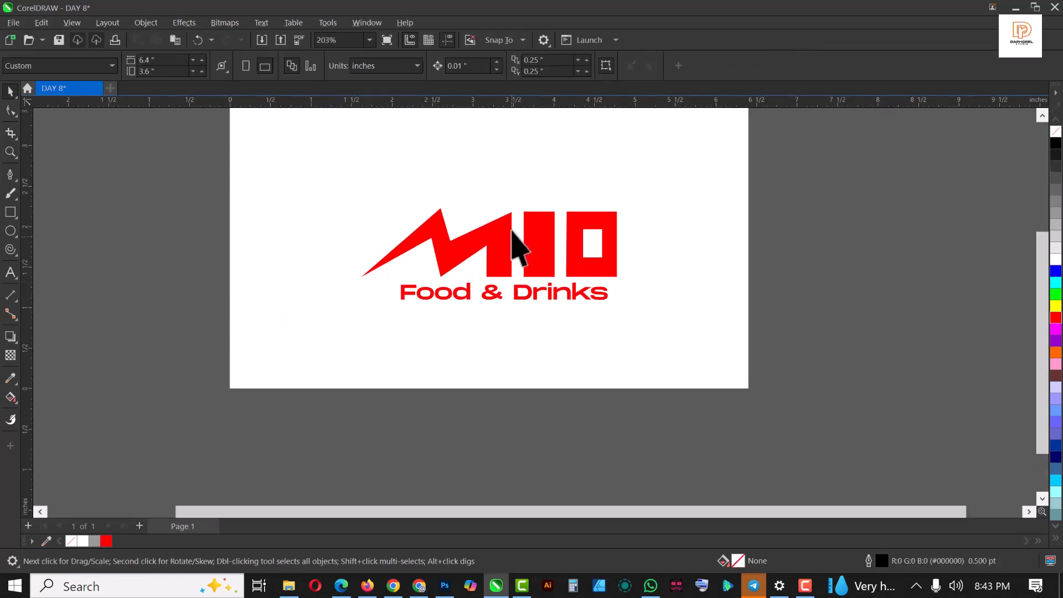
drag(836, 165, 318, 326)
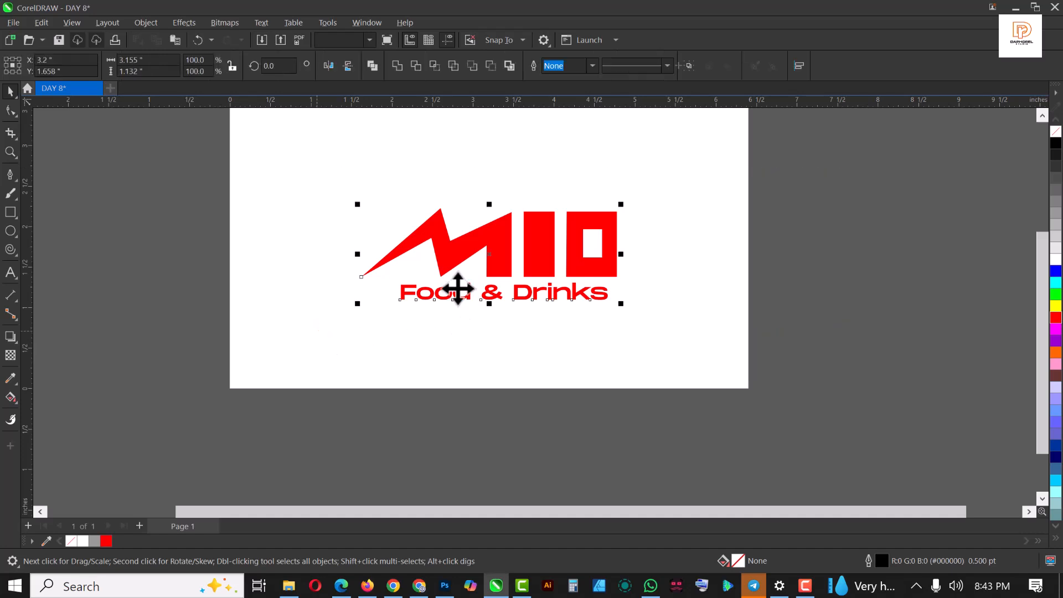
scroll(495, 245, down, 1)
drag(493, 244, 822, 273)
click(920, 325)
- Unlock the white background rectangle on the page and fill it with red #FF0000
scroll(902, 278, up, 4)
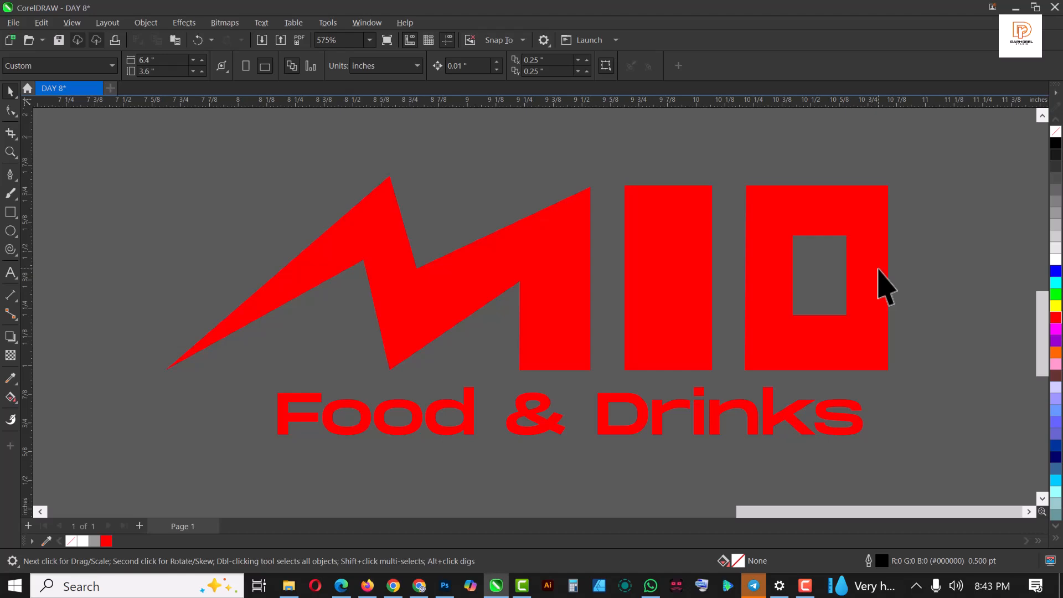
scroll(809, 282, down, 2)
scroll(801, 308, up, 2)
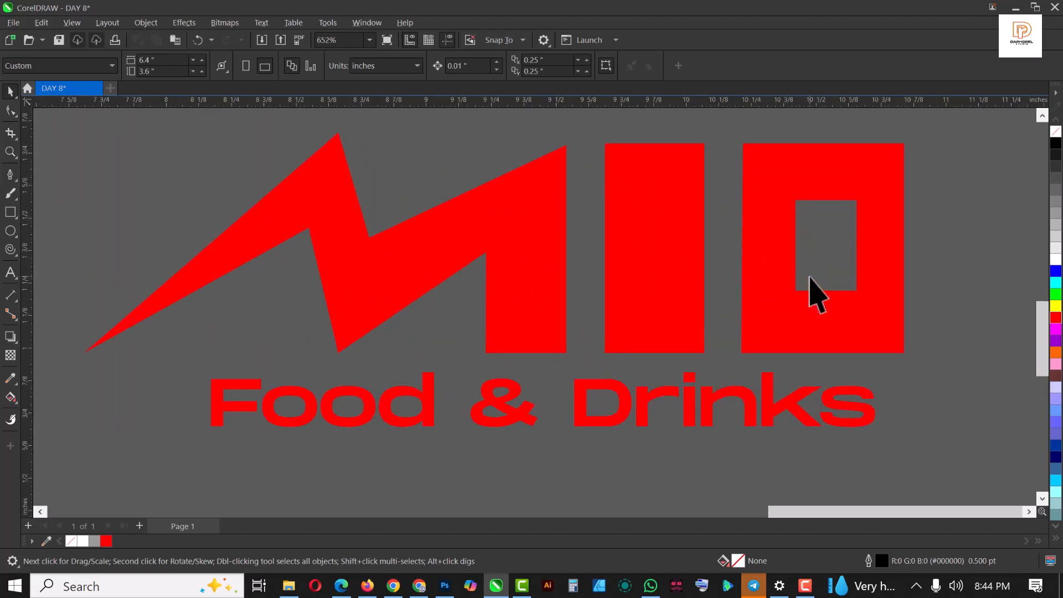
scroll(807, 285, down, 4)
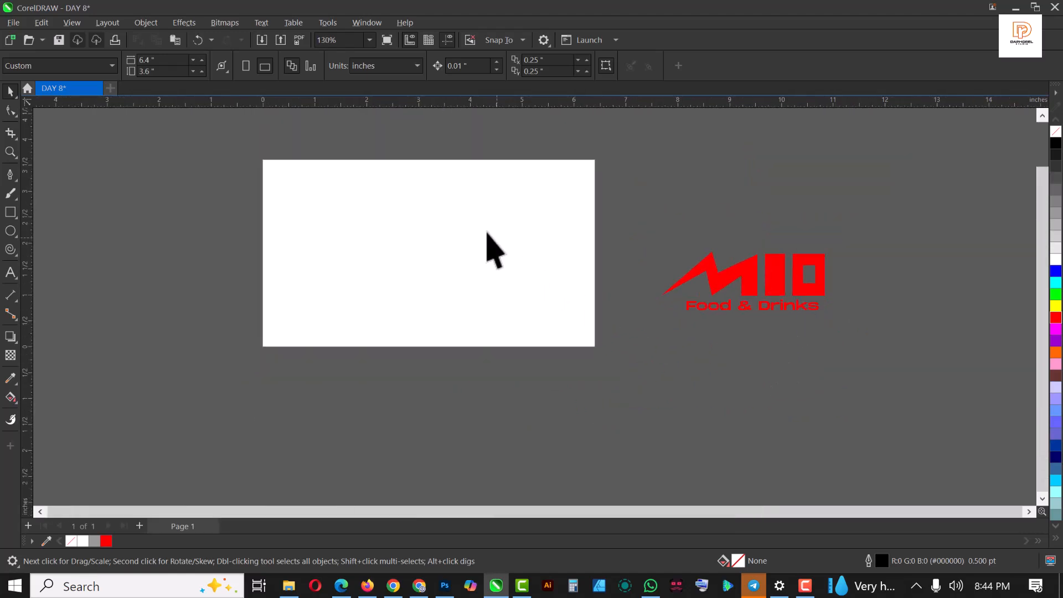
right_click(503, 227)
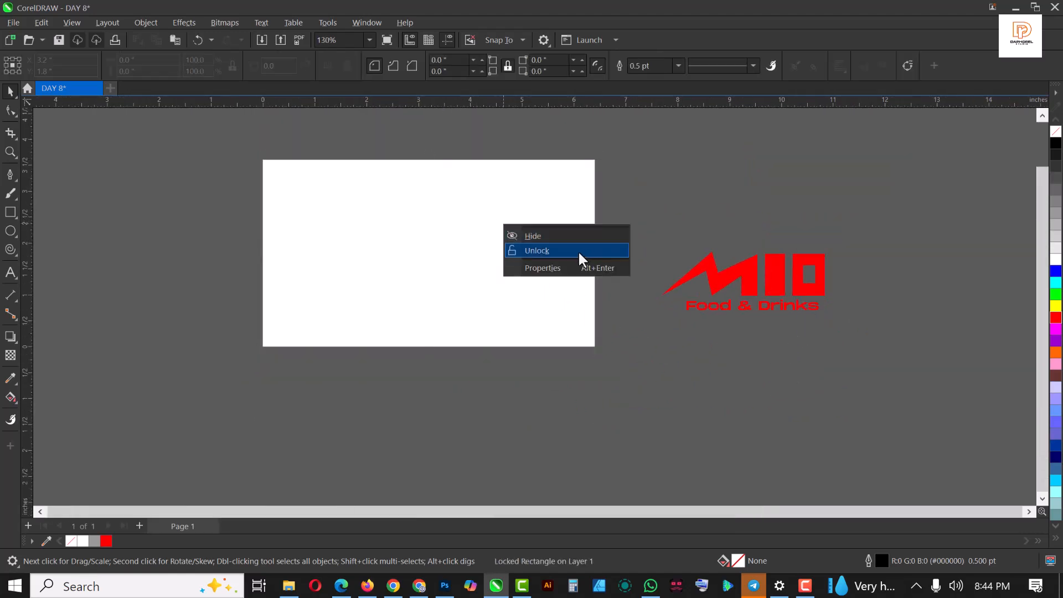
click(579, 251)
click(427, 252)
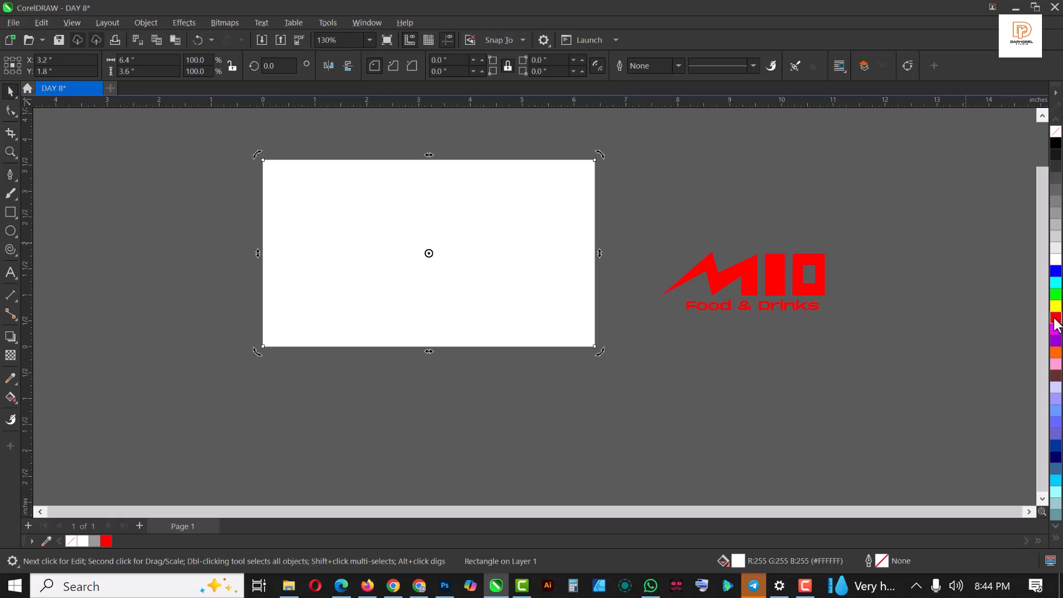
click(1055, 319)
- Fill the MIO shape and Food & Drinks text with white and place them on the red background
drag(916, 231, 604, 354)
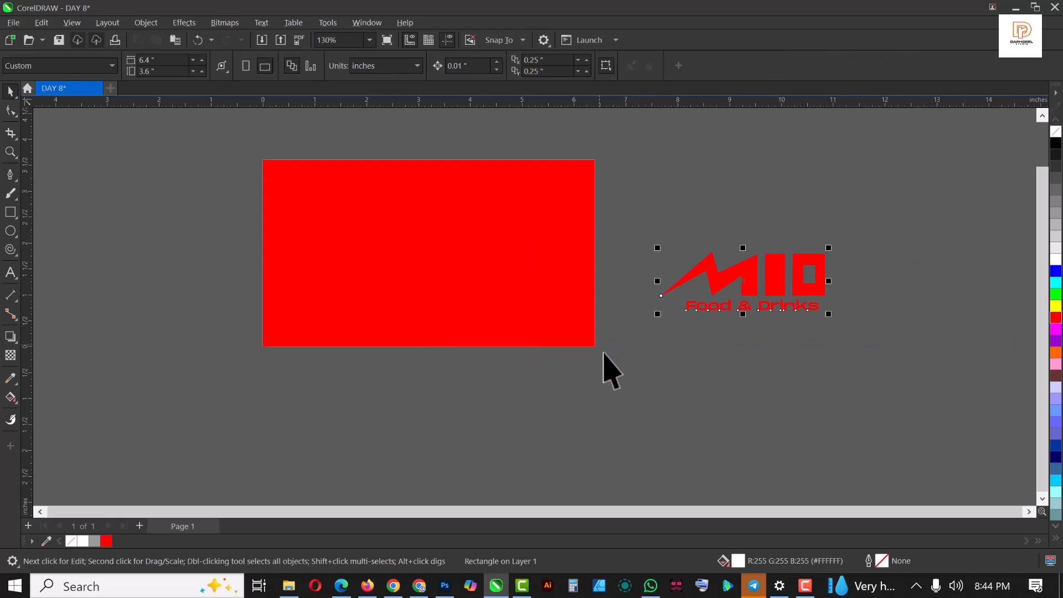
click(1055, 261)
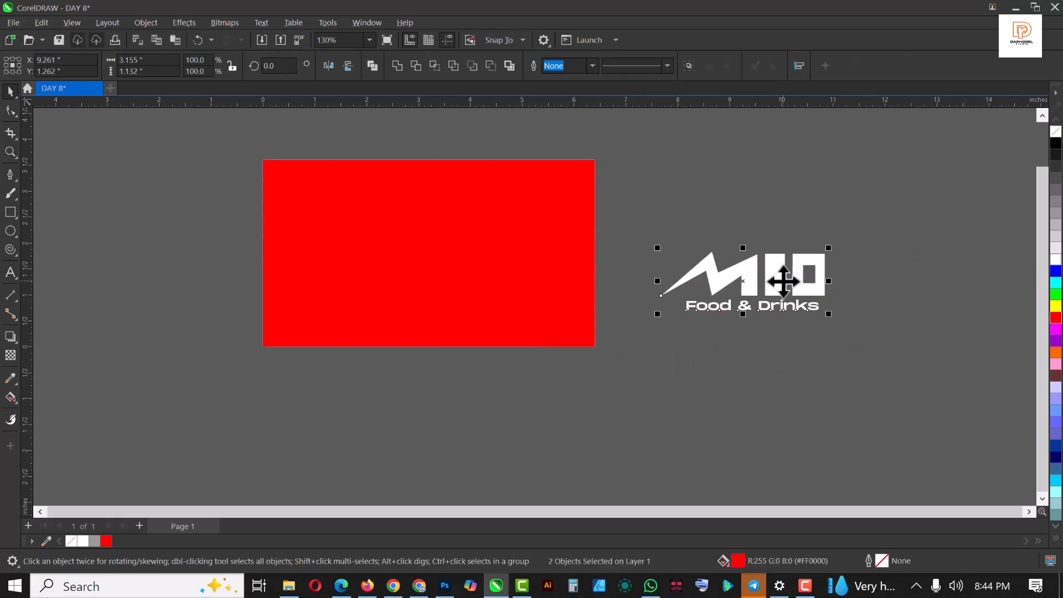
drag(783, 281, 466, 268)
click(707, 308)
scroll(681, 315, down, 2)
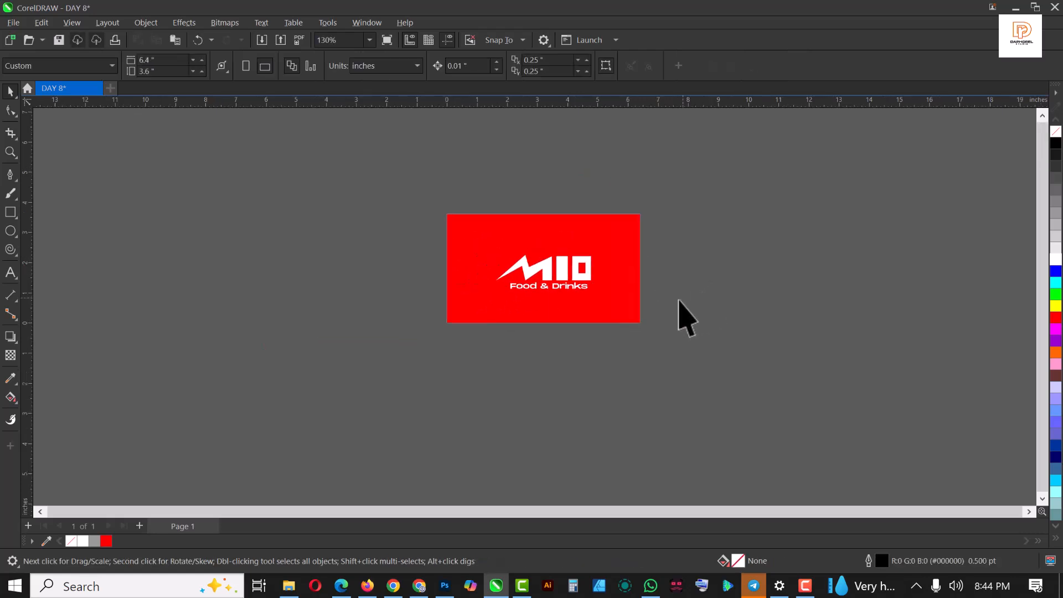
- Duplicate the red background rectangle to its right and fill the copy with black #000000
scroll(569, 302, up, 3)
scroll(586, 320, up, 1)
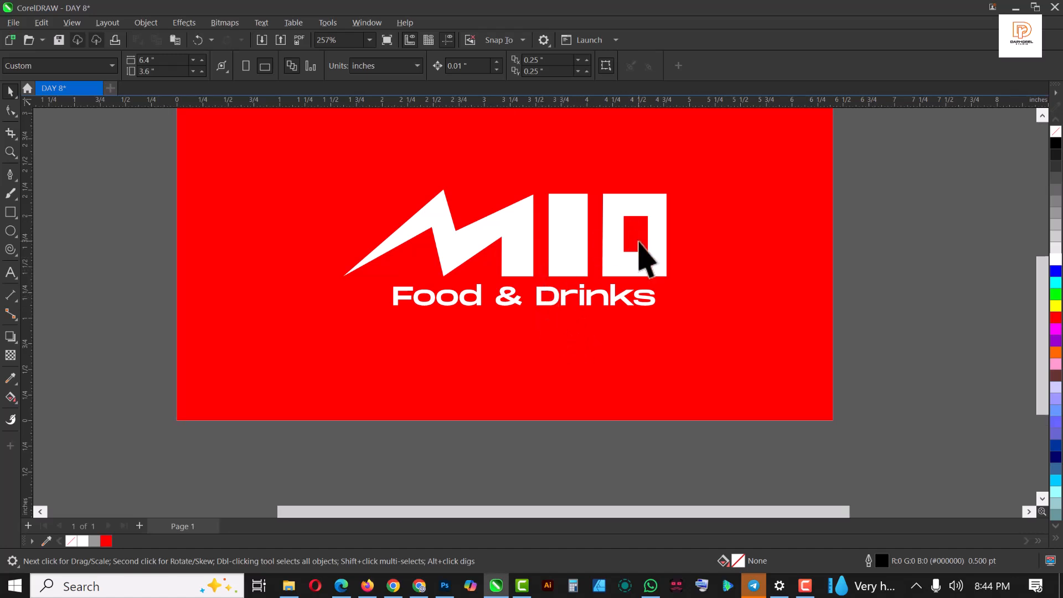
scroll(643, 255, up, 3)
scroll(643, 232, down, 5)
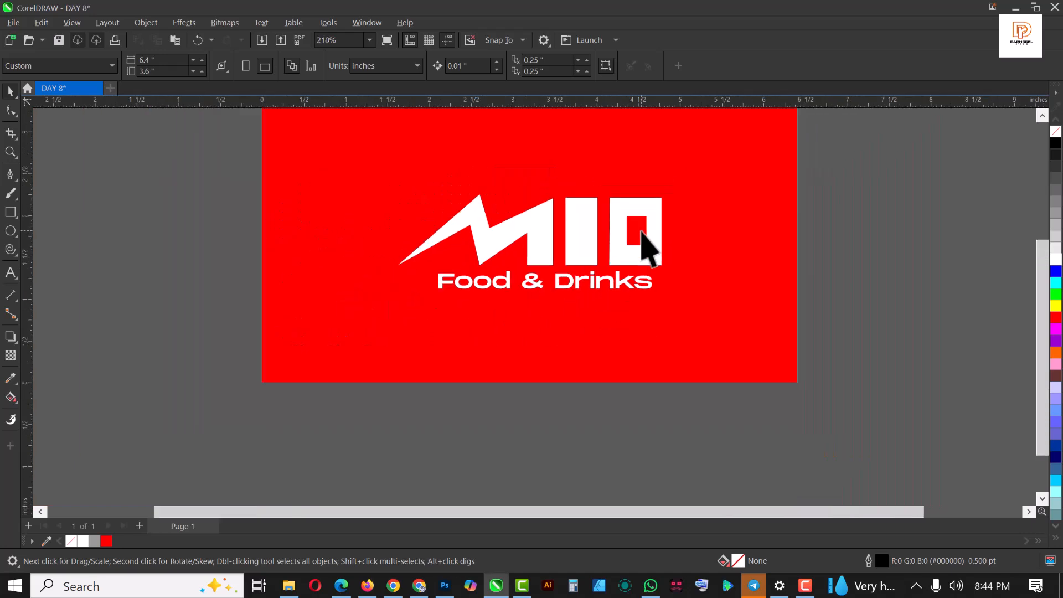
scroll(588, 235, down, 3)
scroll(588, 235, up, 1)
click(470, 228)
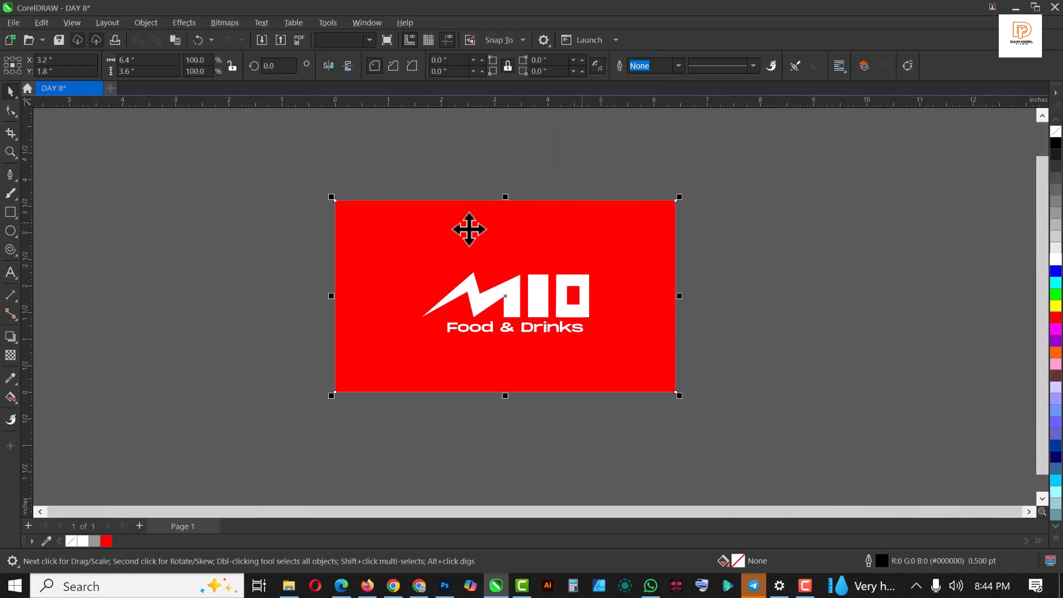
scroll(470, 227, down, 2)
drag(468, 228, 674, 244)
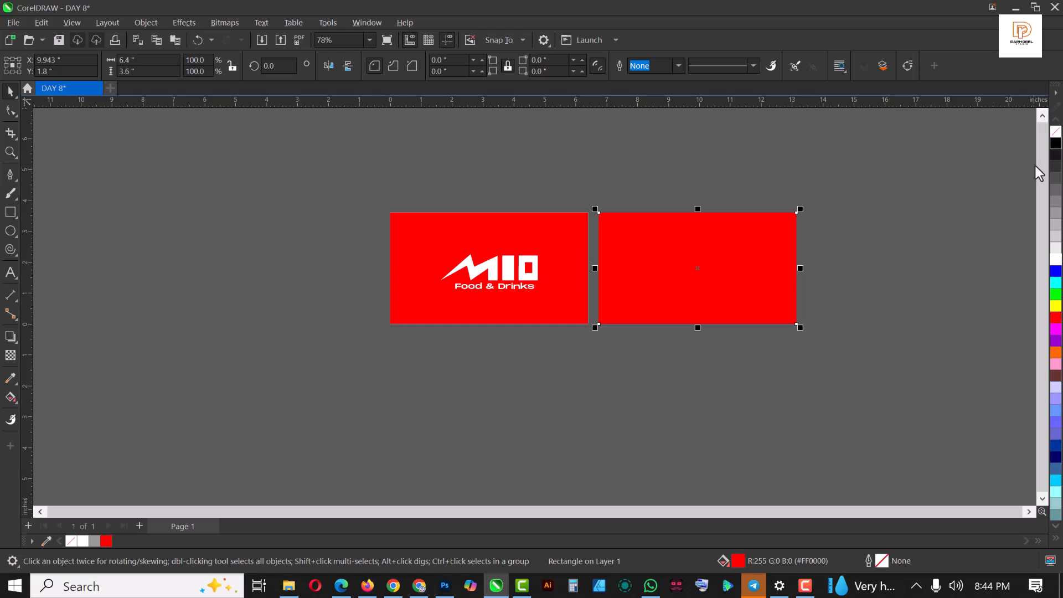
click(1055, 143)
click(613, 411)
- Place a copy of the white MIO Food & Drinks logo on the black rectangle
click(510, 283)
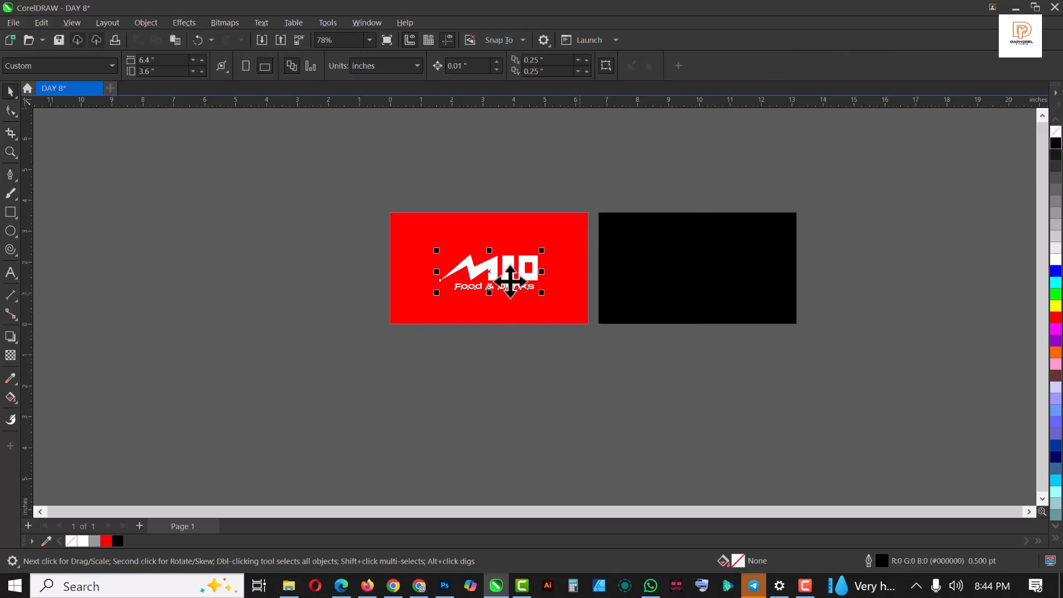
scroll(510, 282, up, 3)
drag(509, 288, 870, 299)
click(750, 430)
scroll(441, 332, down, 3)
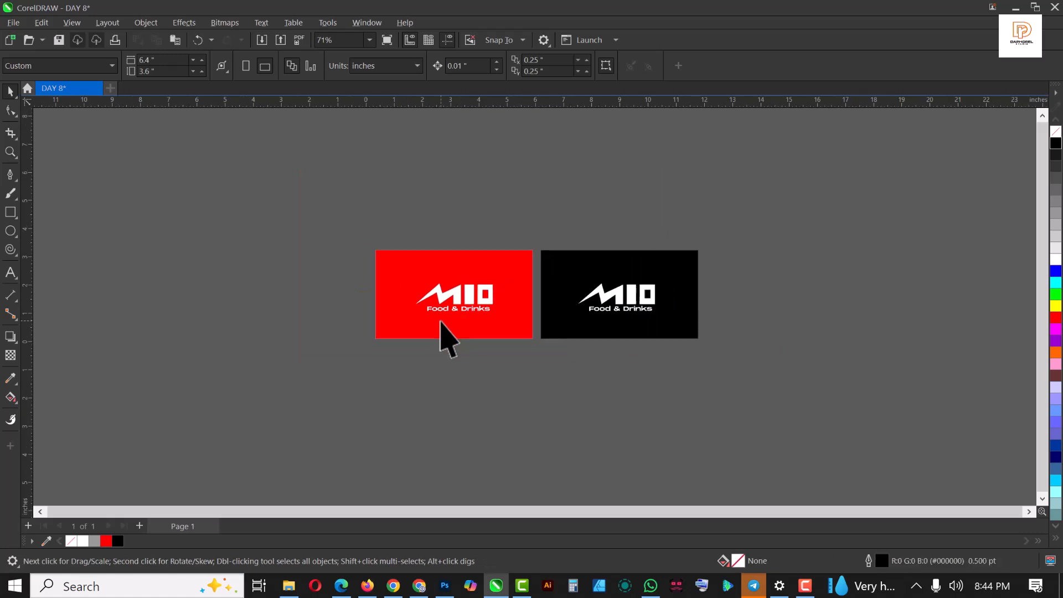
- Duplicate the black rectangle to its right and fill the copy with orange
scroll(610, 305, up, 5)
click(576, 274)
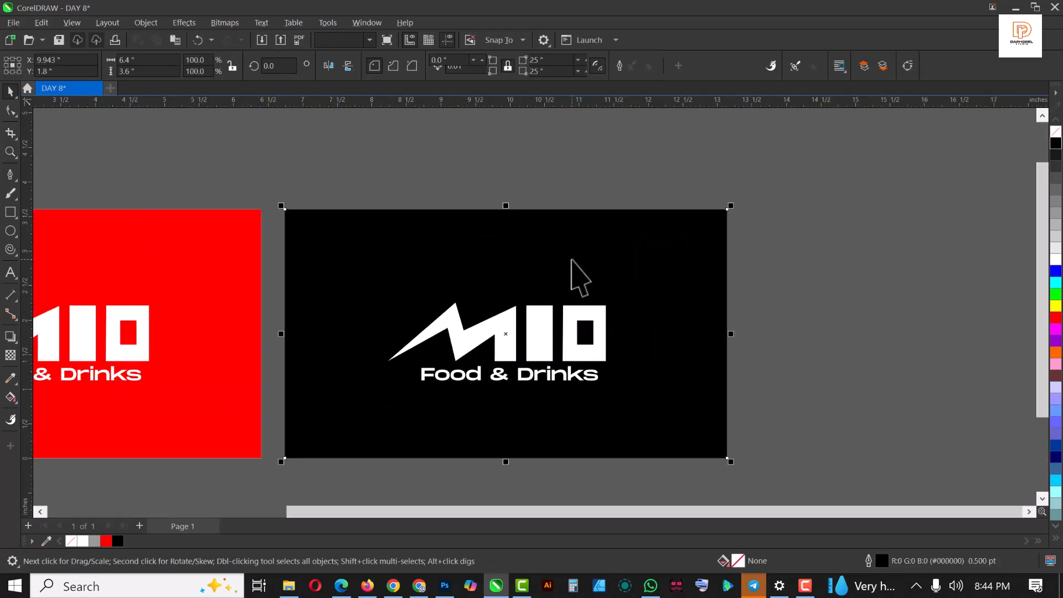
scroll(572, 260, down, 2)
drag(570, 256, 850, 263)
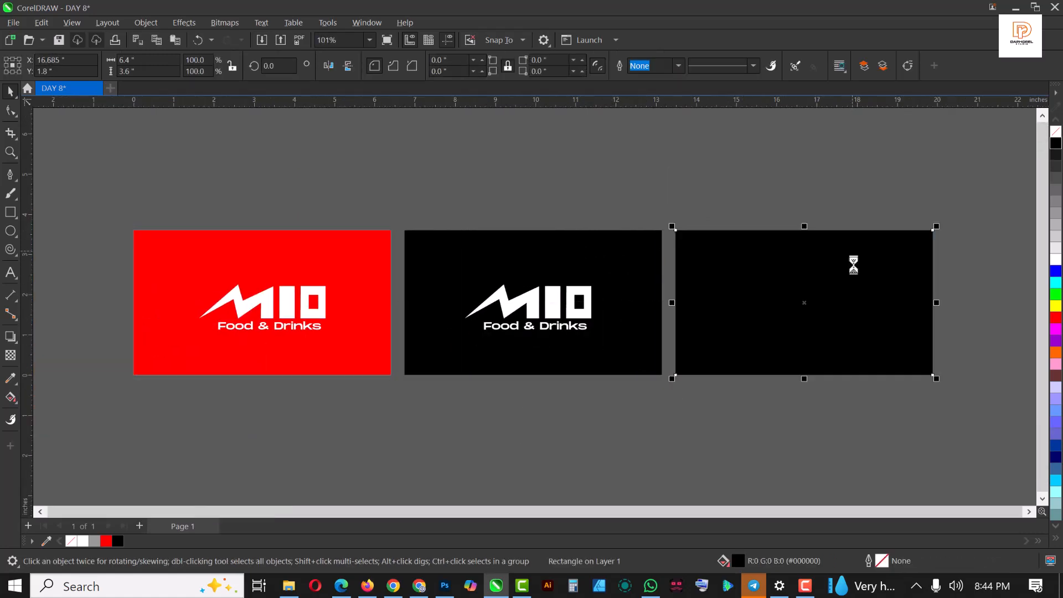
click(1056, 353)
- Place a copy of the white MIO Food & Drinks logo on the orange rectangle
drag(431, 396, 655, 268)
drag(552, 304, 832, 304)
click(723, 188)
scroll(721, 205, down, 2)
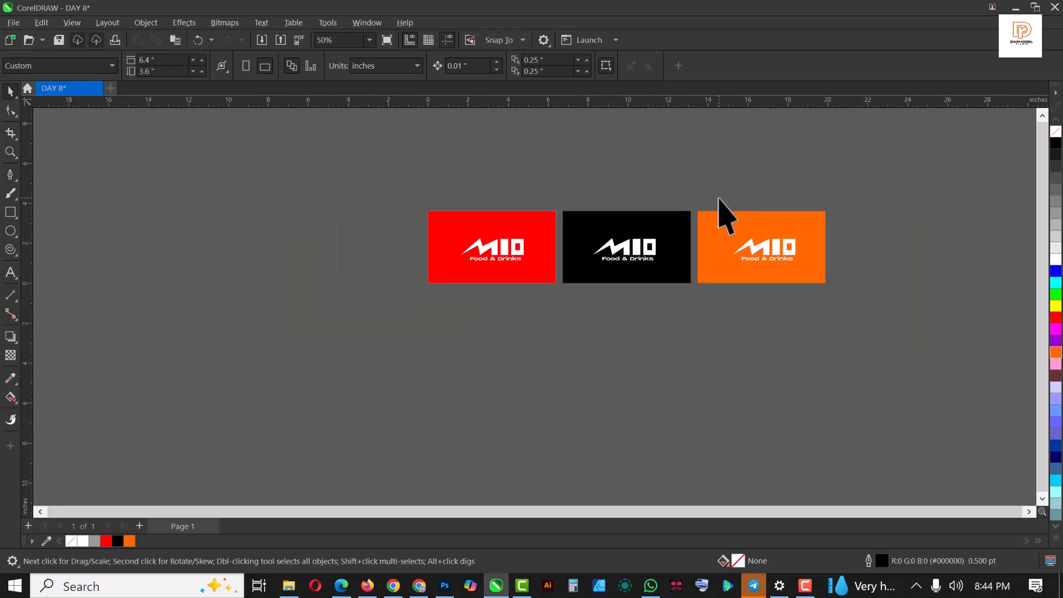
scroll(718, 218, up, 3)
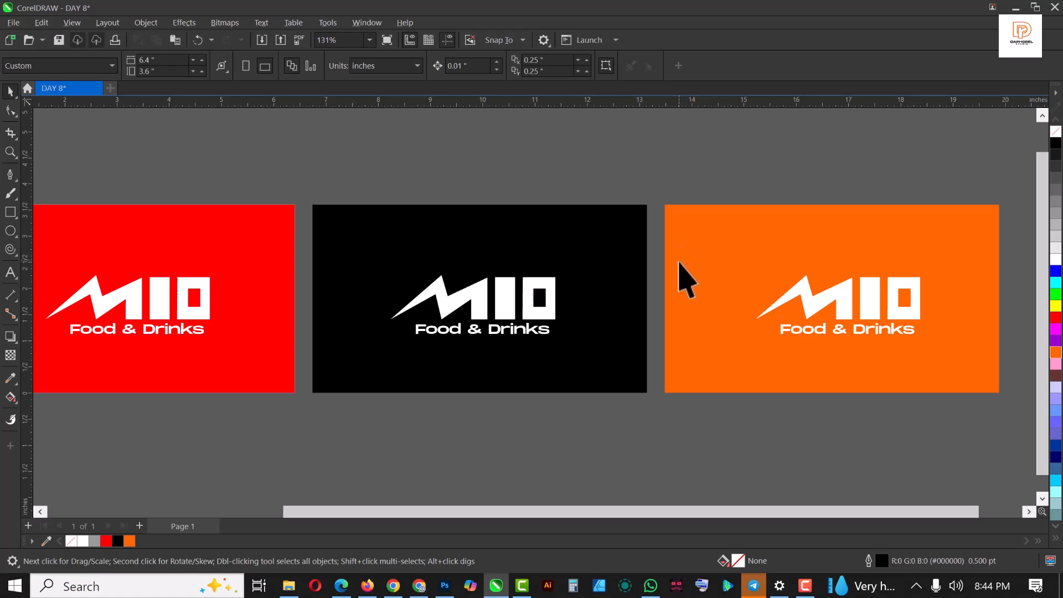
click(894, 330)
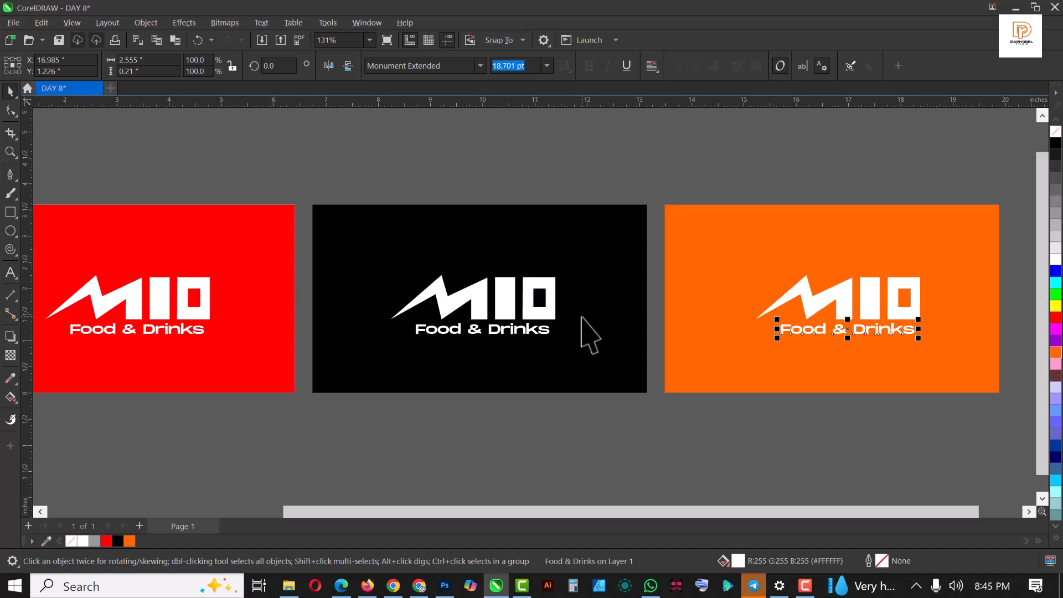
scroll(602, 331, down, 2)
click(625, 212)
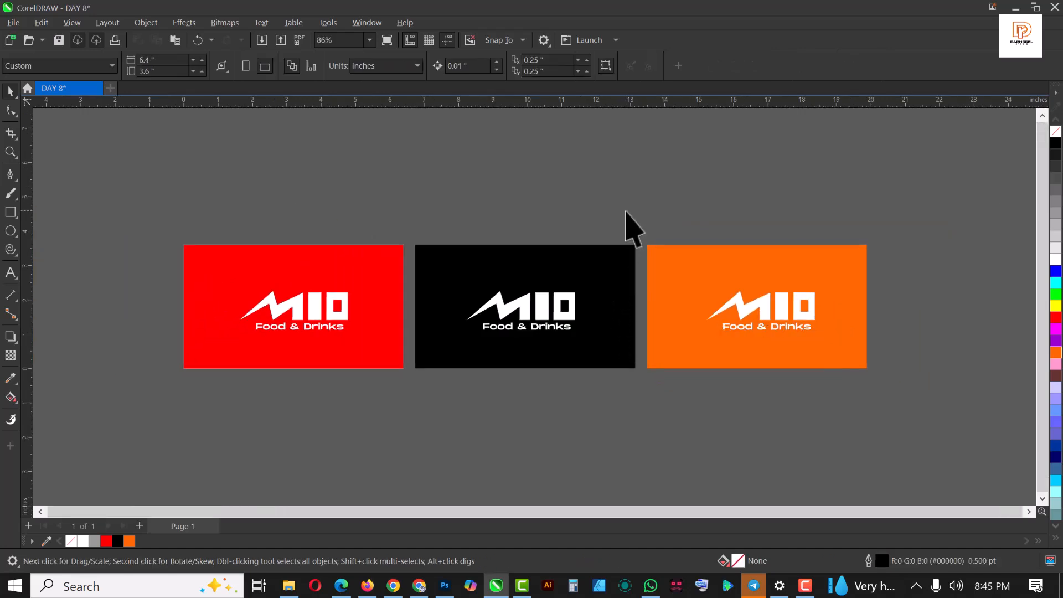